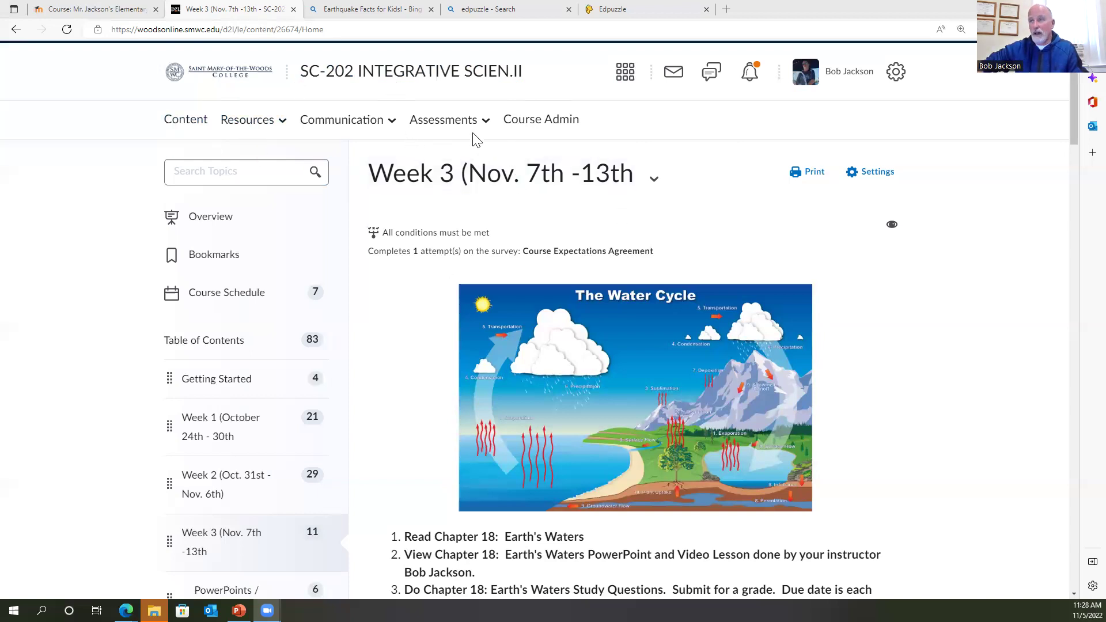
scroll(342, 163, down, 1)
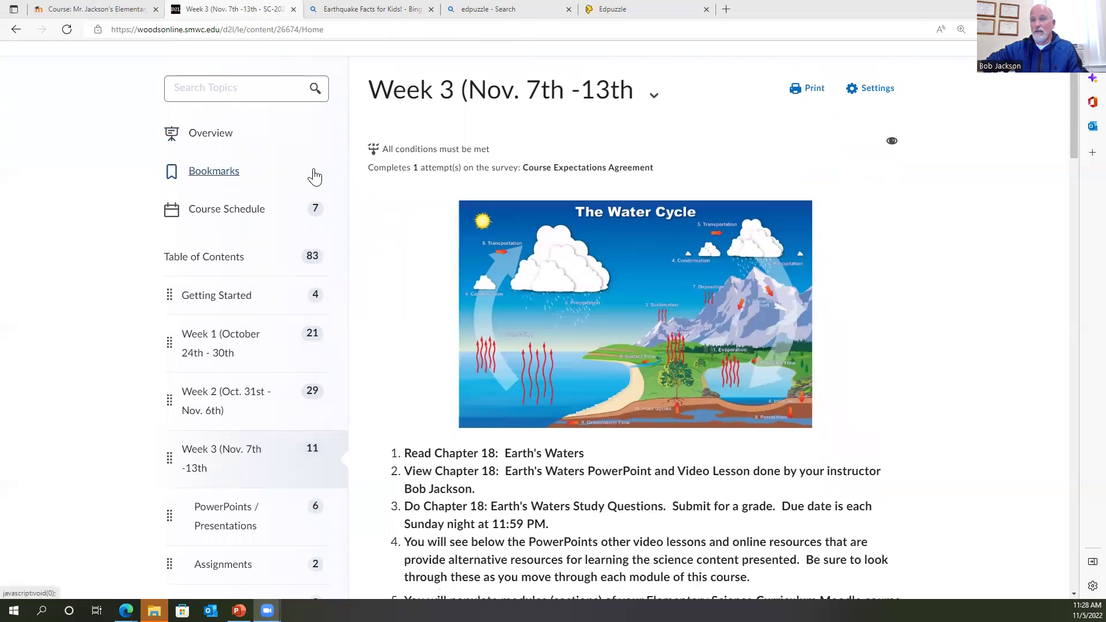
scroll(311, 178, down, 1)
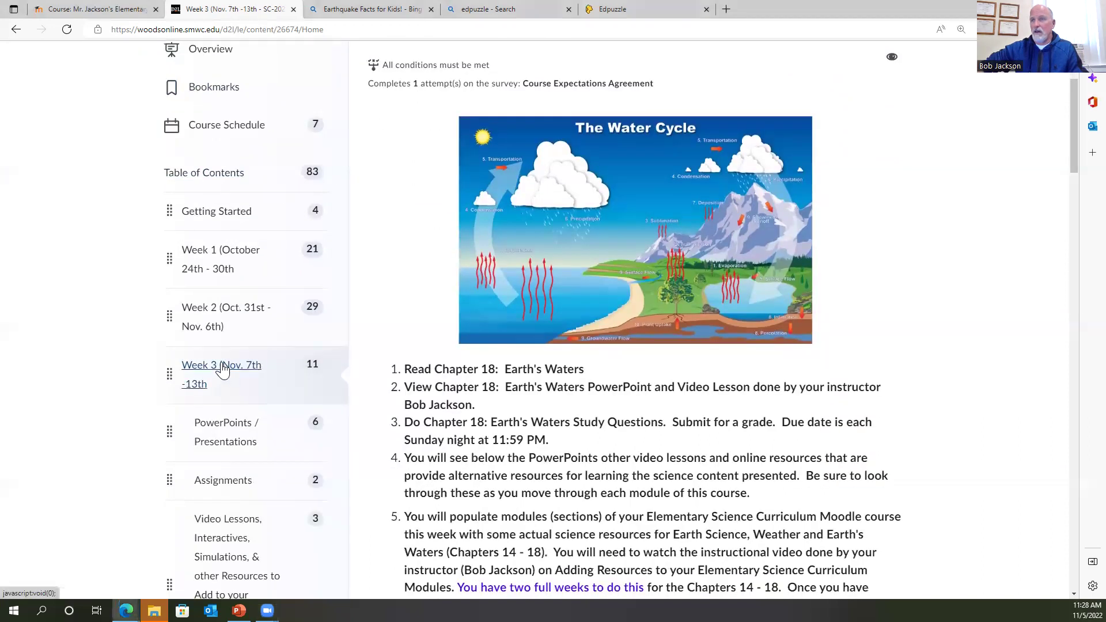
scroll(637, 251, up, 1)
scroll(637, 252, down, 3)
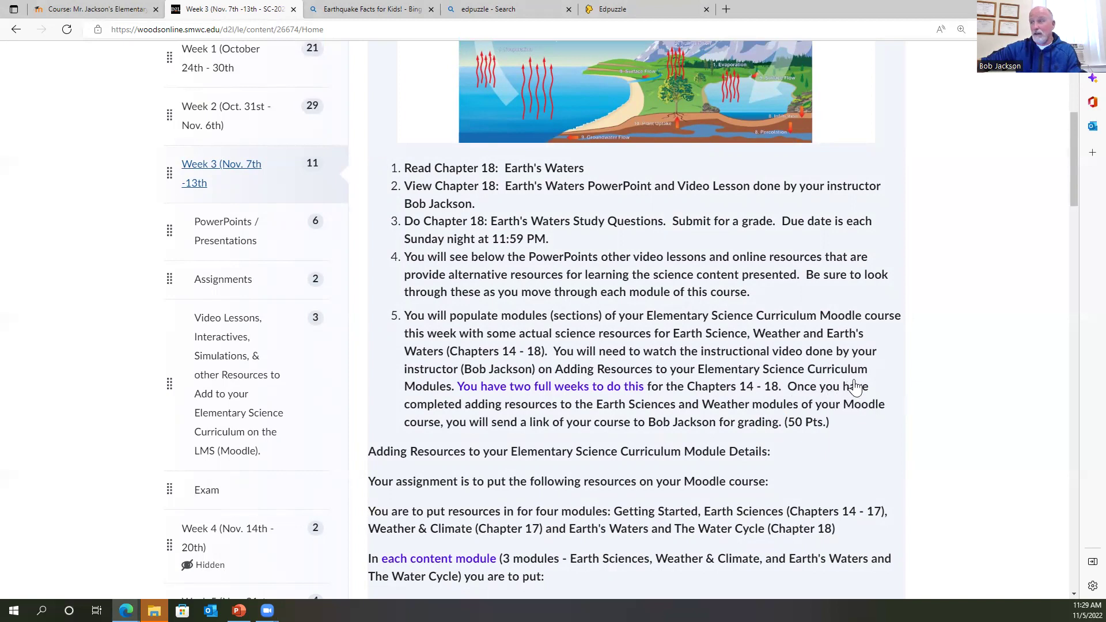
scroll(1074, 161, down, 1)
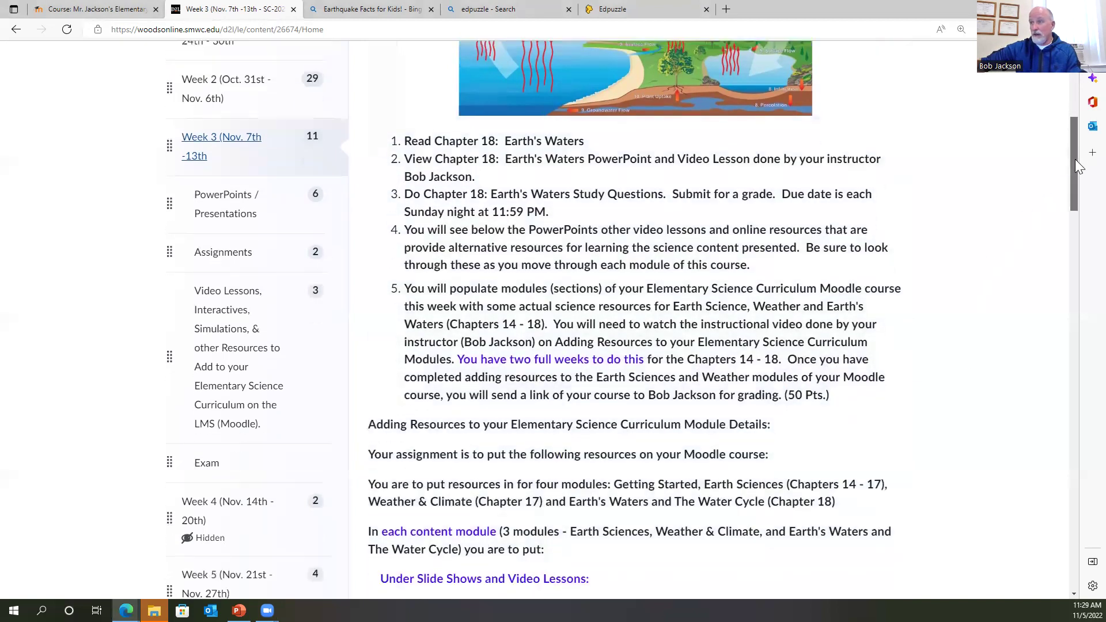
scroll(924, 314, down, 1)
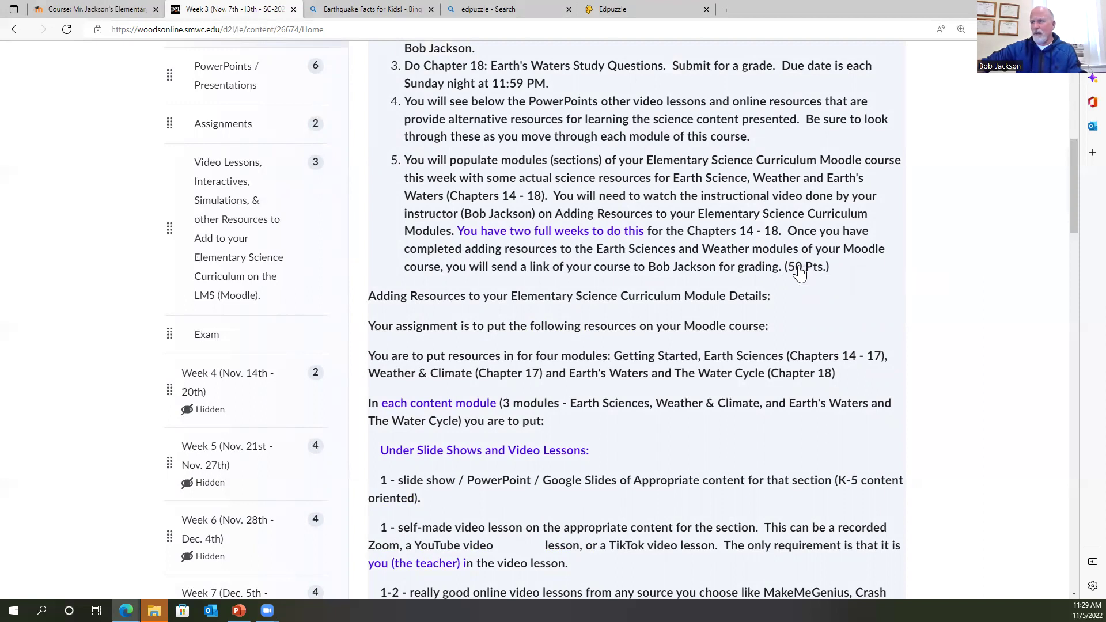
scroll(818, 270, down, 1)
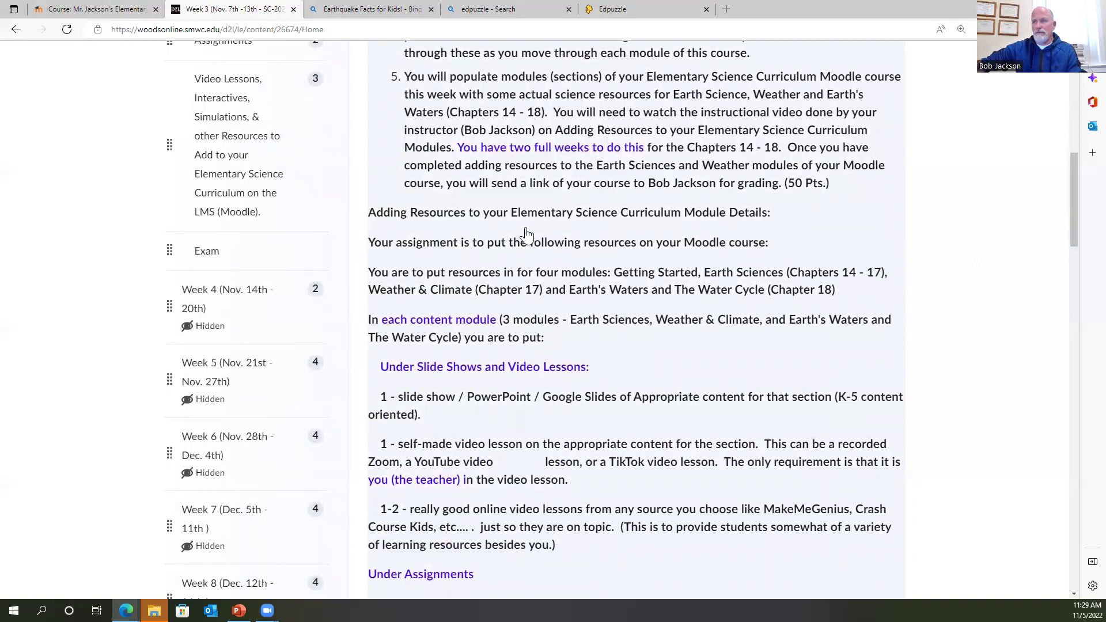
scroll(518, 231, down, 2)
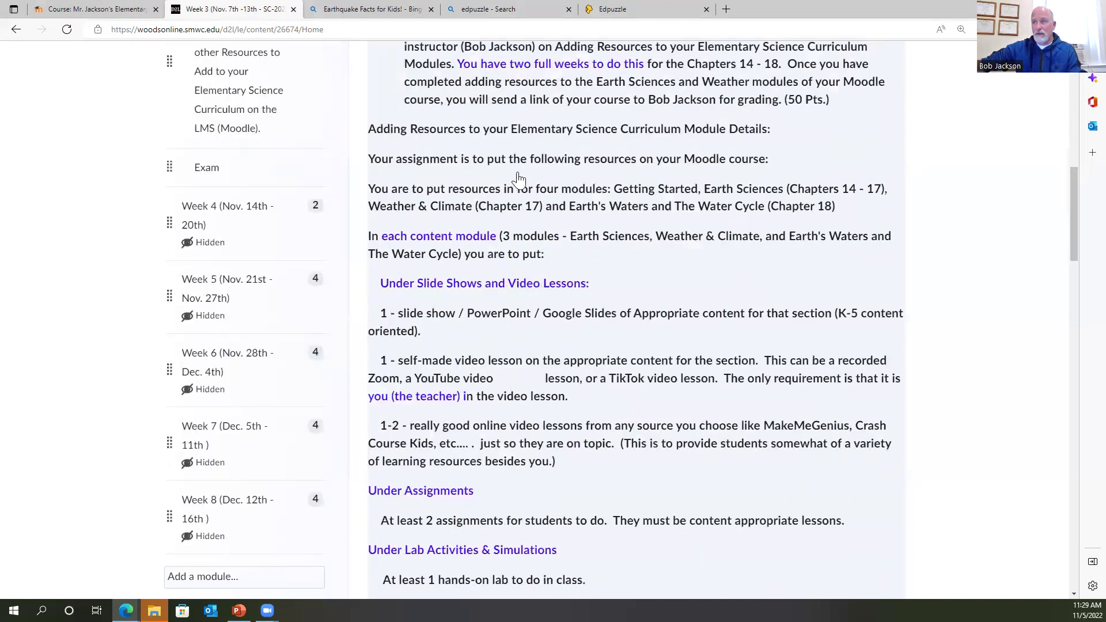
scroll(547, 171, down, 2)
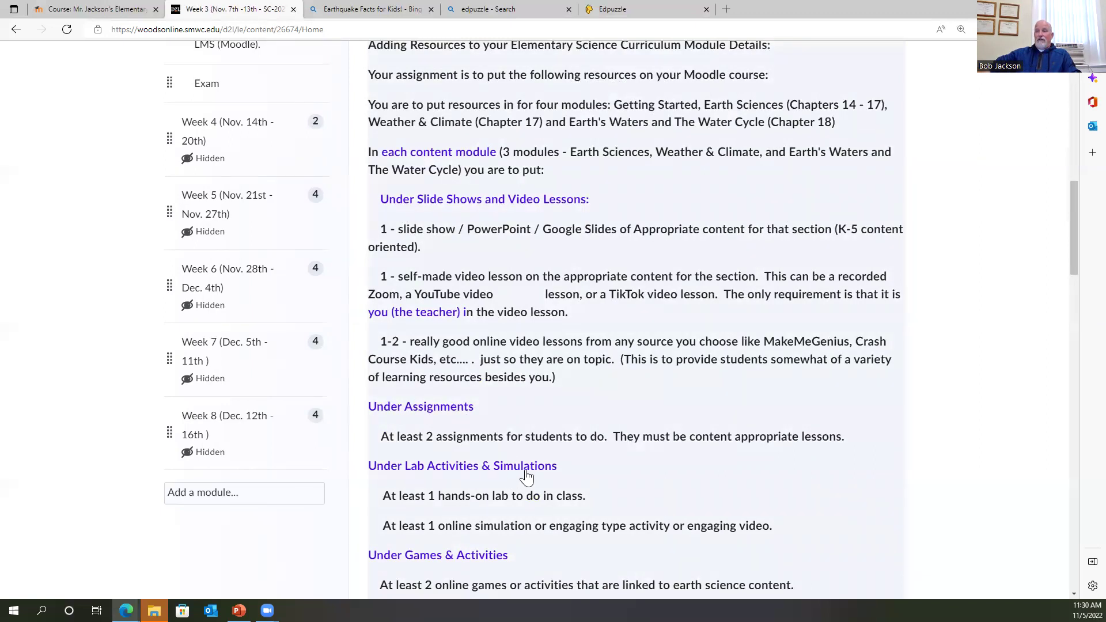
scroll(576, 458, down, 1)
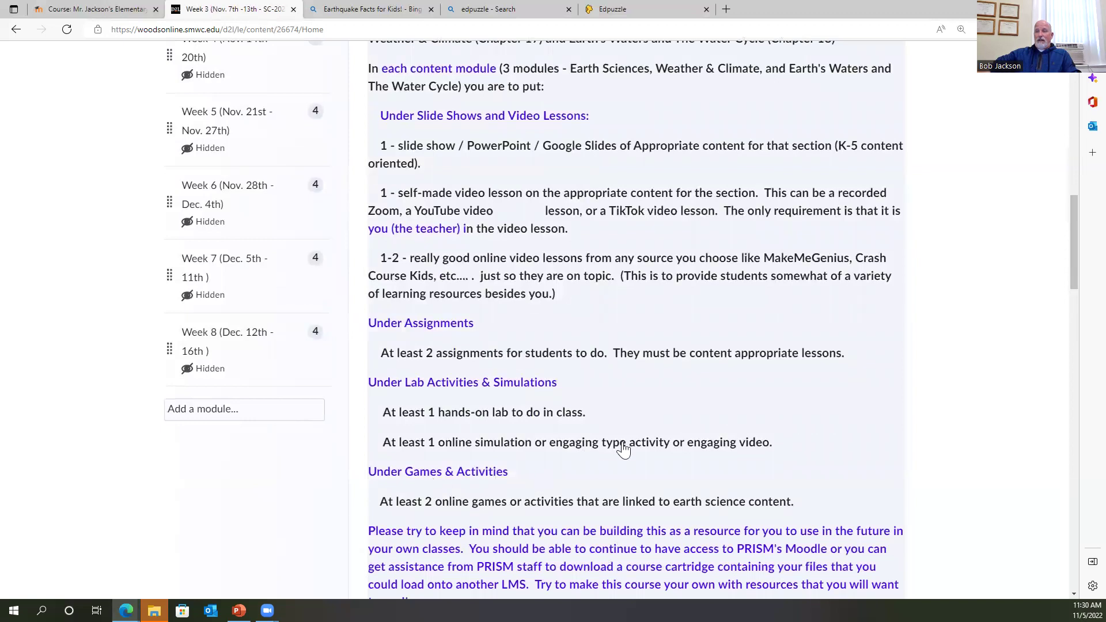
scroll(627, 444, down, 3)
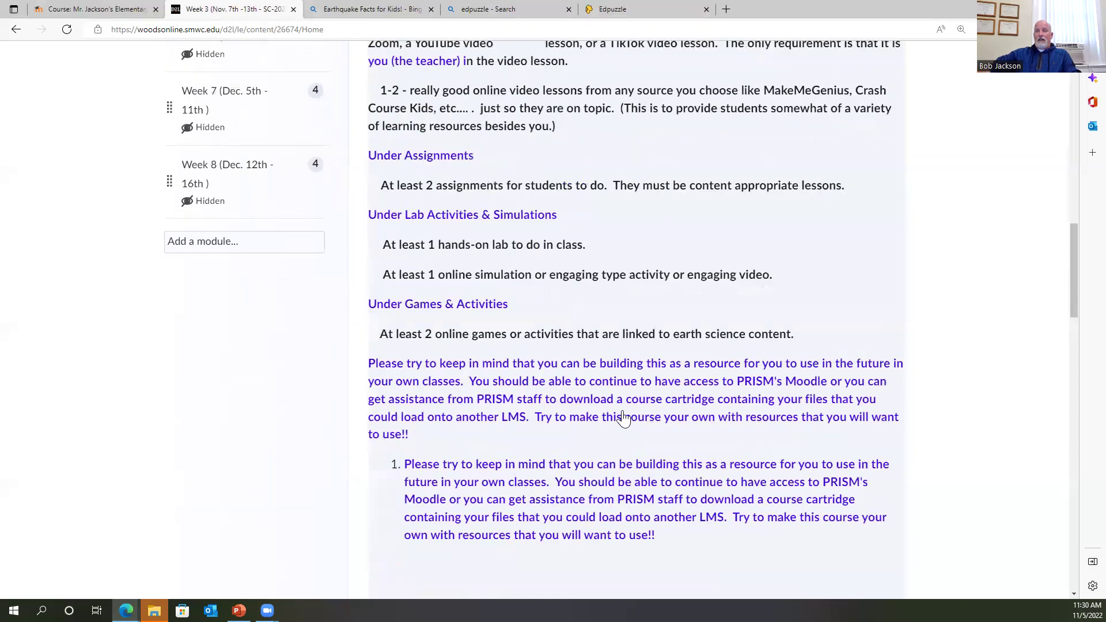
scroll(576, 334, up, 3)
scroll(518, 242, up, 2)
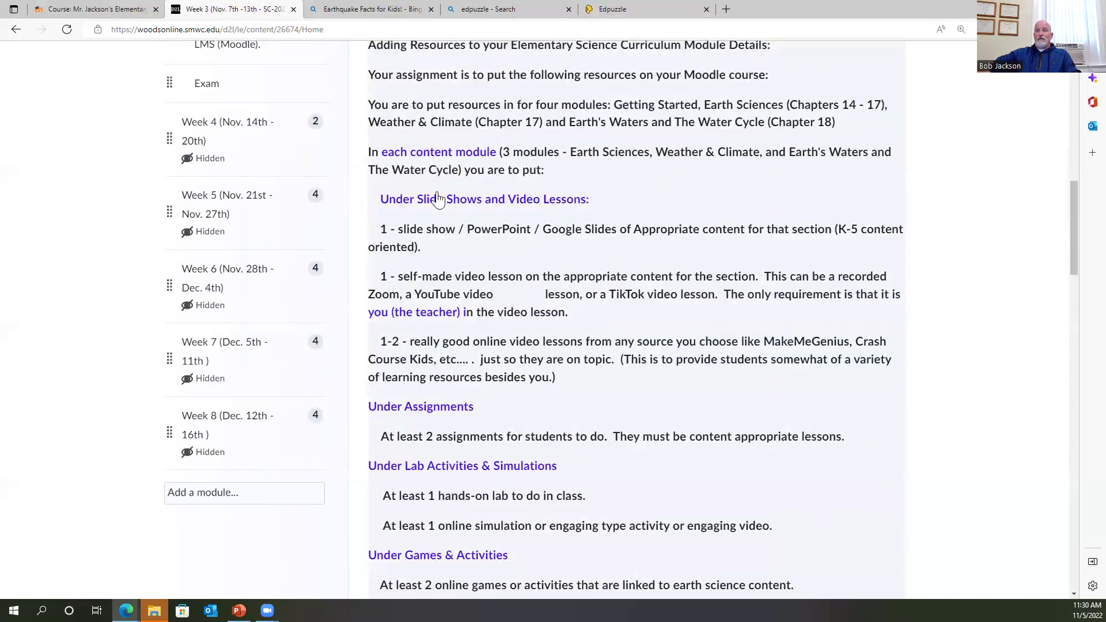
scroll(477, 414, down, 1)
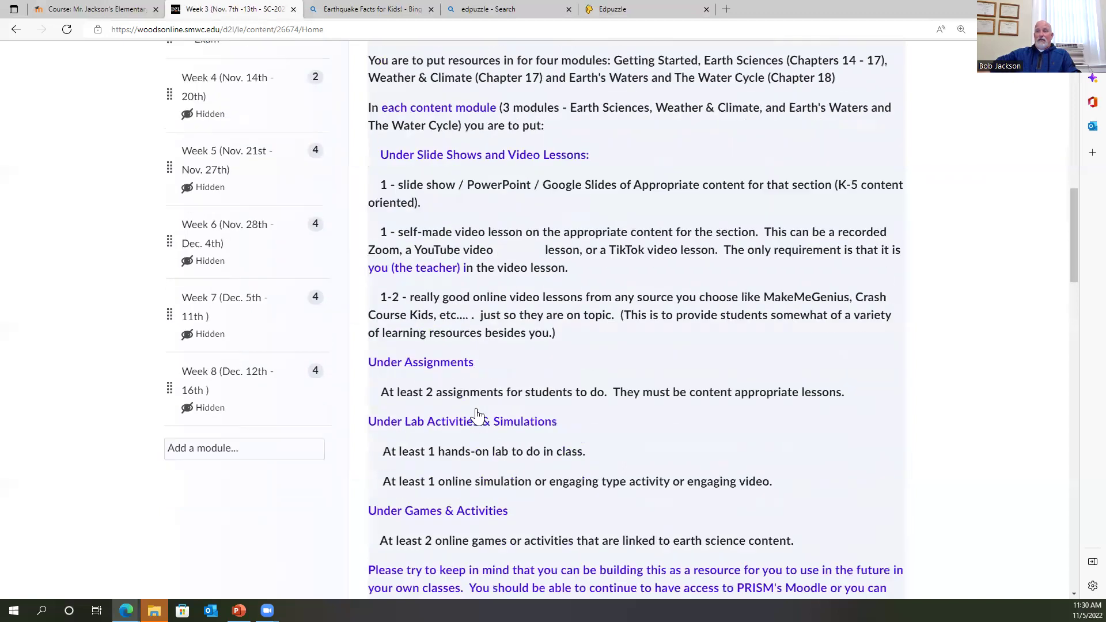
scroll(474, 414, down, 1)
scroll(484, 346, up, 2)
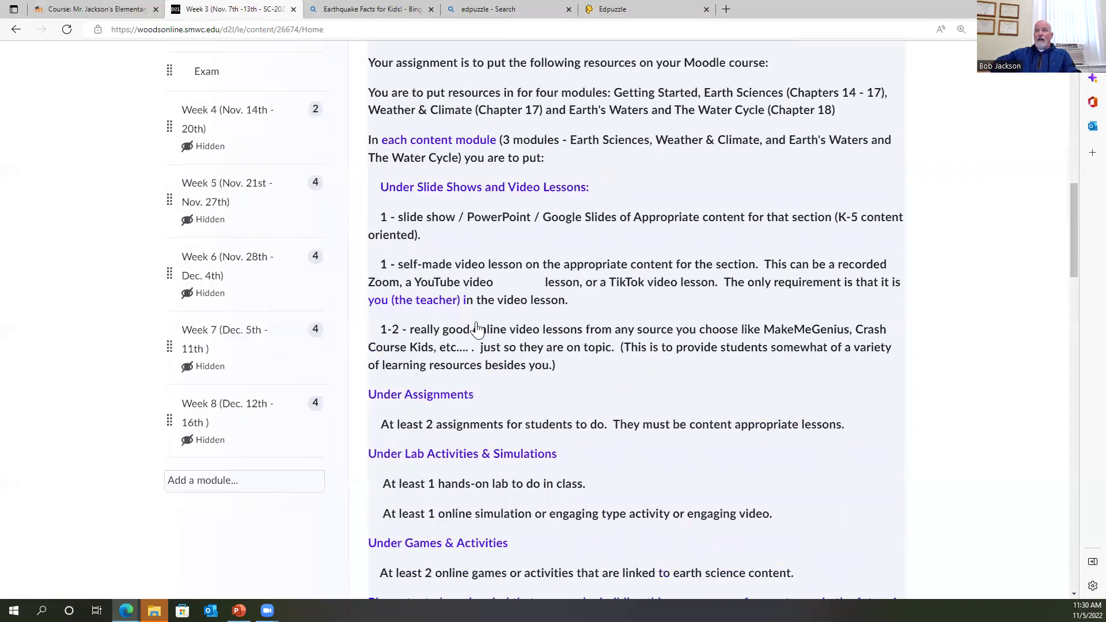
scroll(386, 222, up, 1)
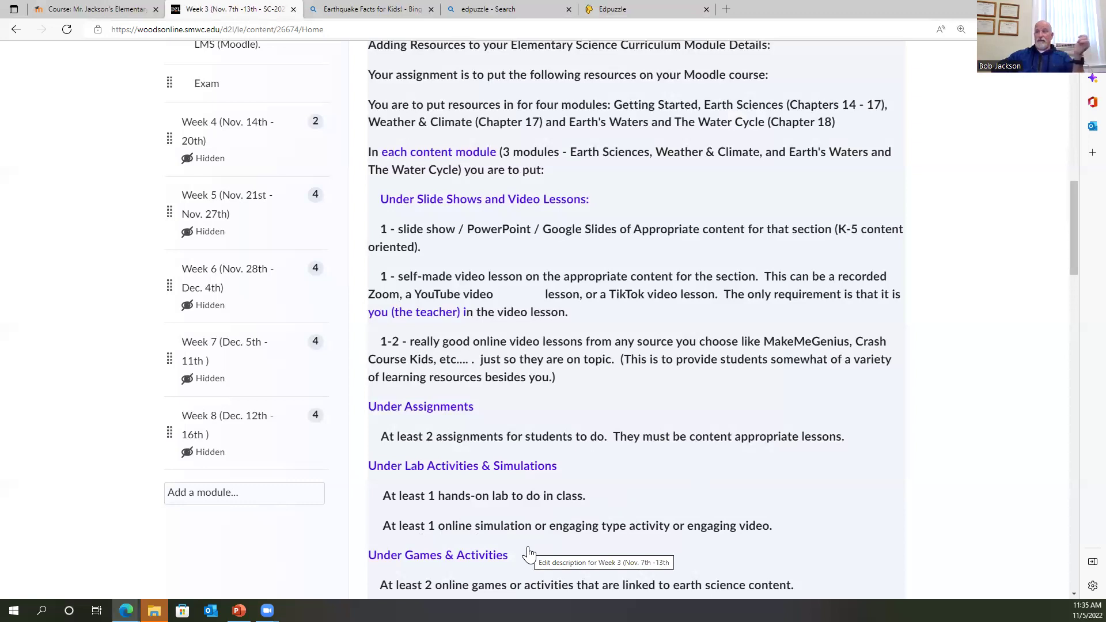
scroll(530, 554, down, 3)
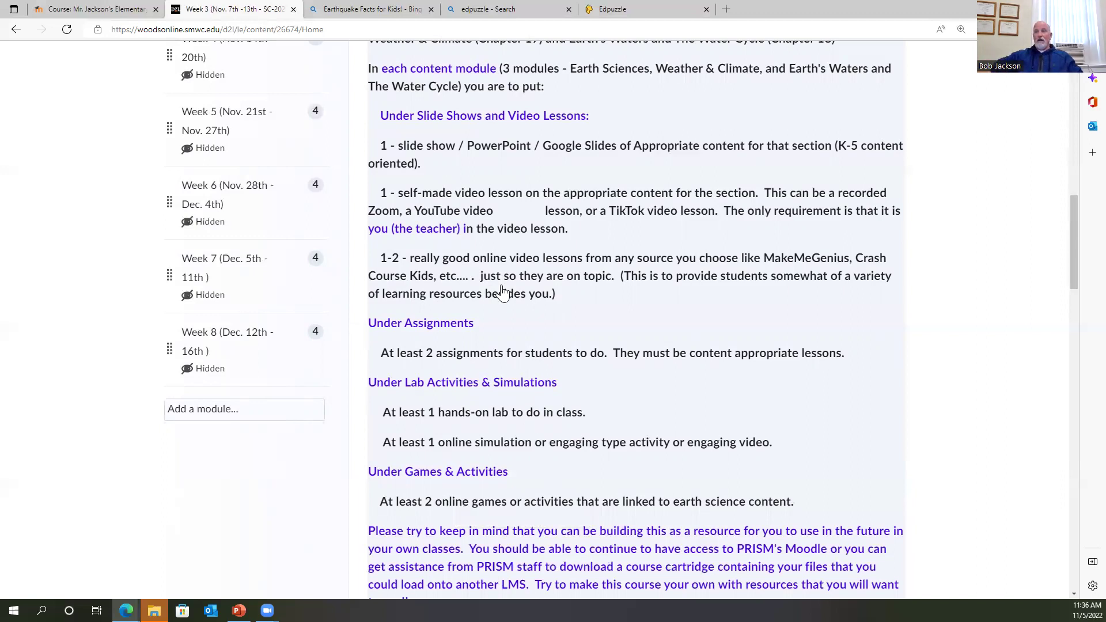
scroll(502, 164, up, 3)
scroll(502, 165, down, 2)
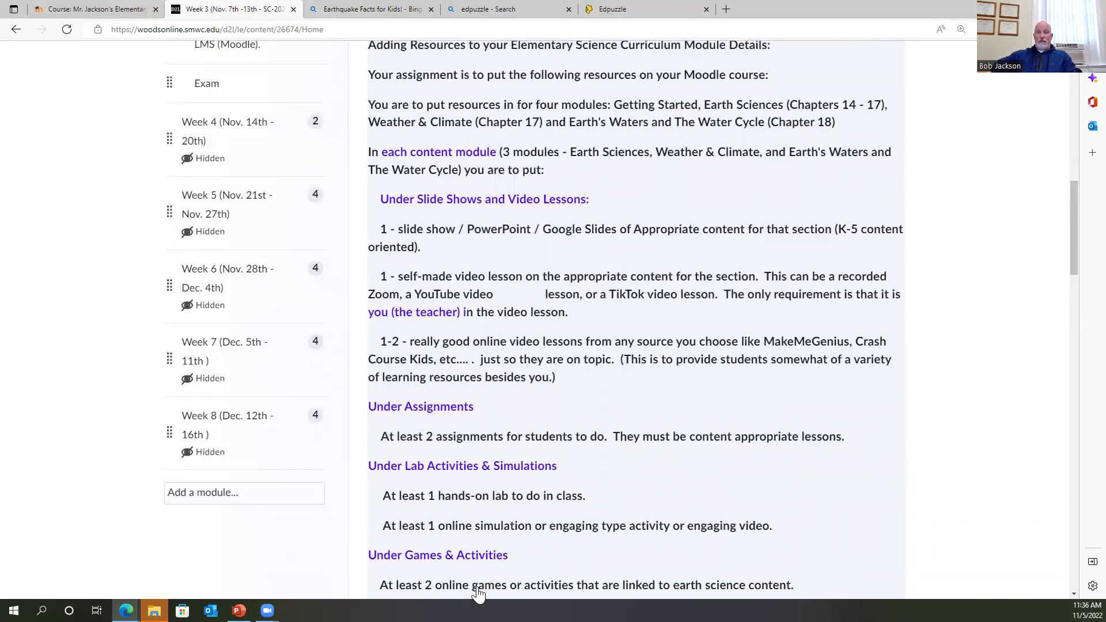
scroll(477, 572, down, 2)
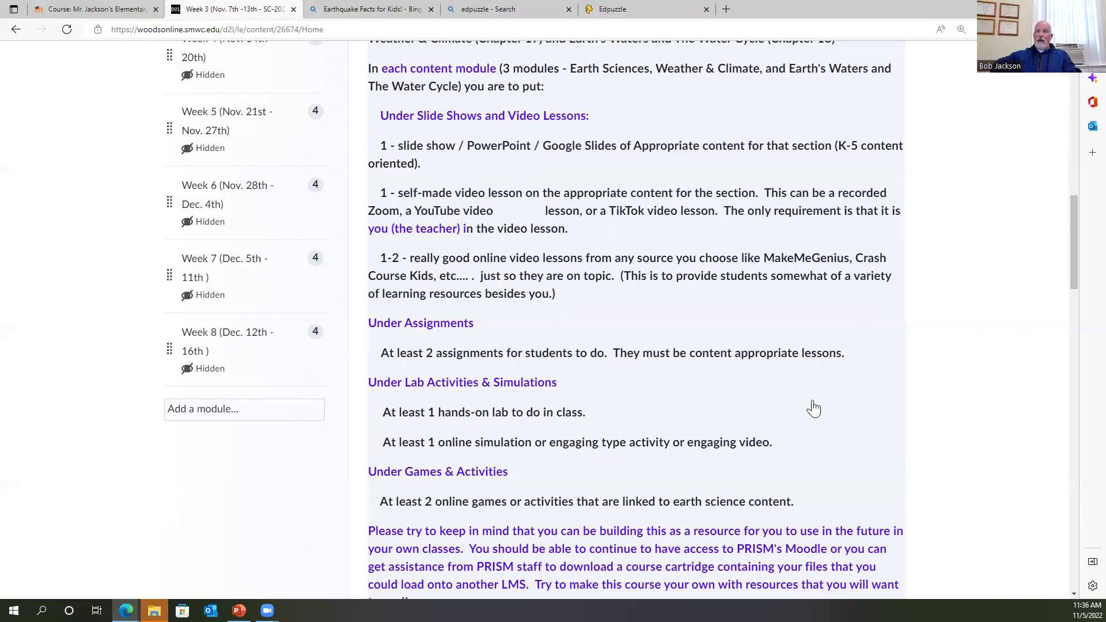
scroll(594, 210, up, 1)
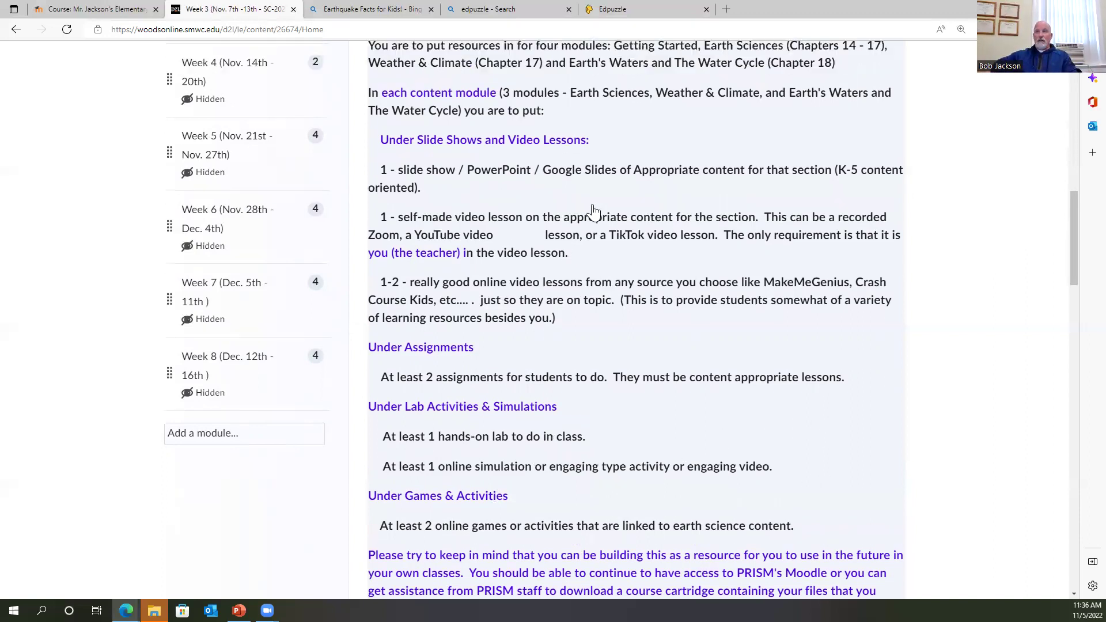
scroll(594, 210, up, 3)
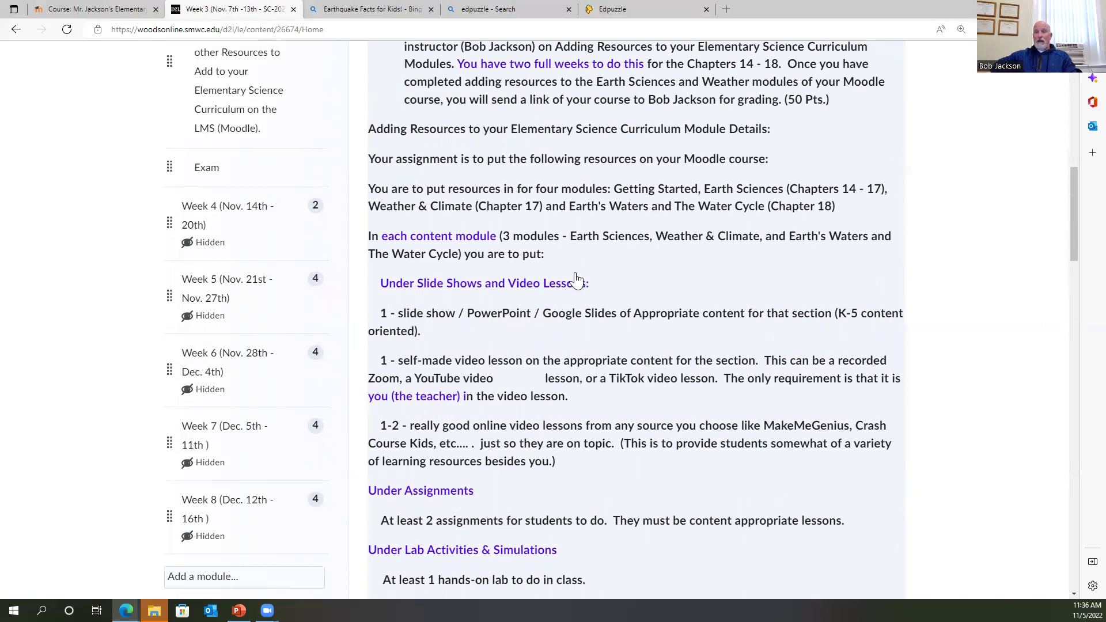
scroll(576, 291, down, 2)
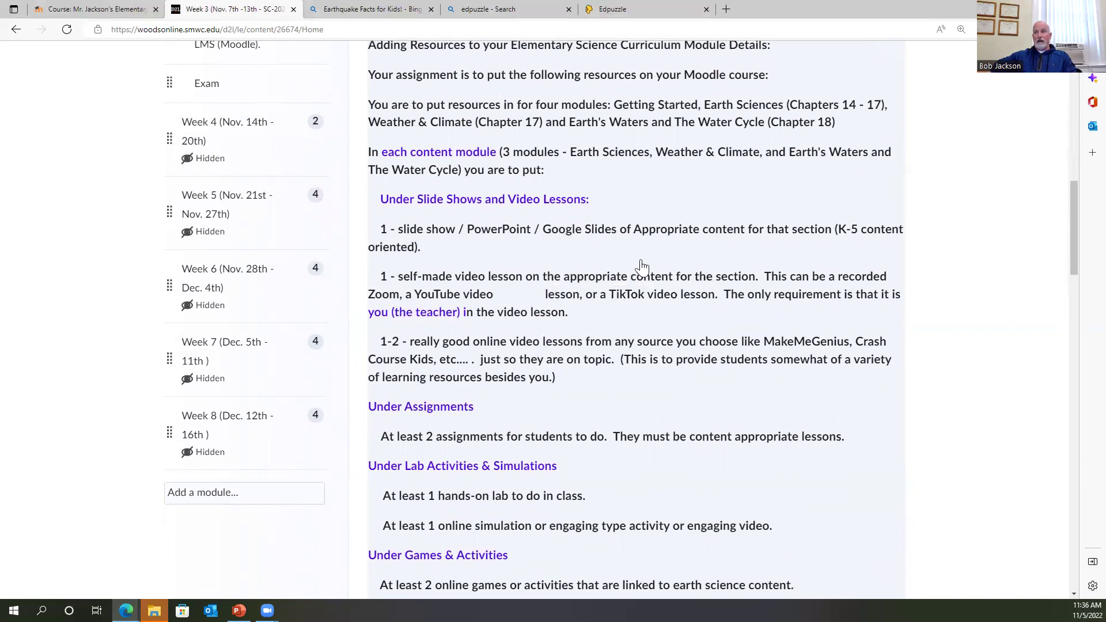
scroll(950, 259, up, 3)
scroll(948, 290, up, 3)
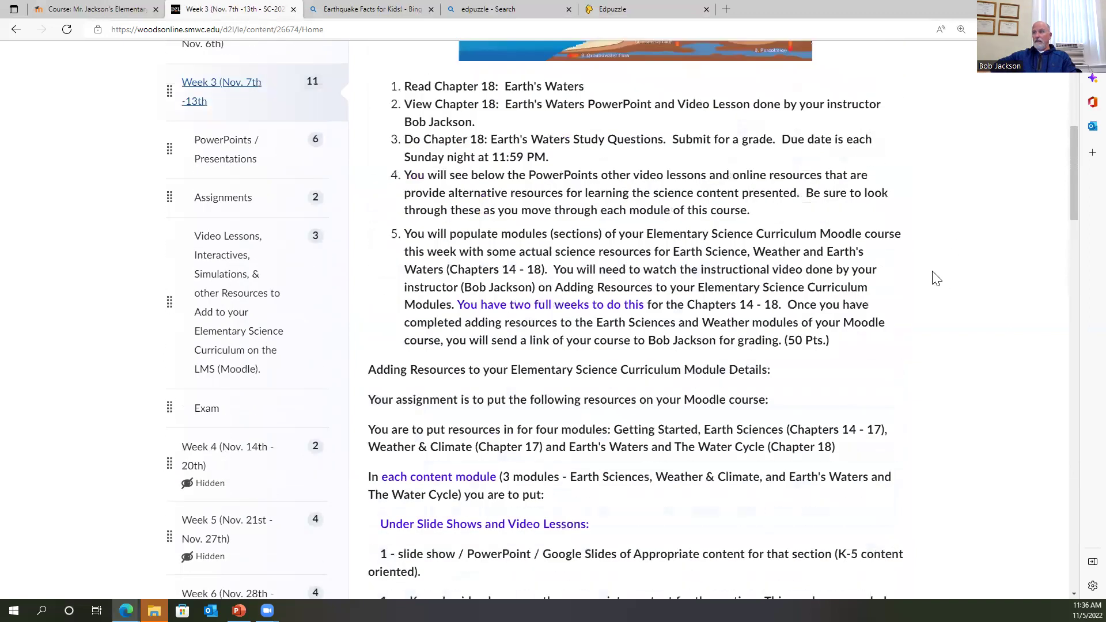
scroll(841, 283, up, 1)
scroll(605, 297, down, 7)
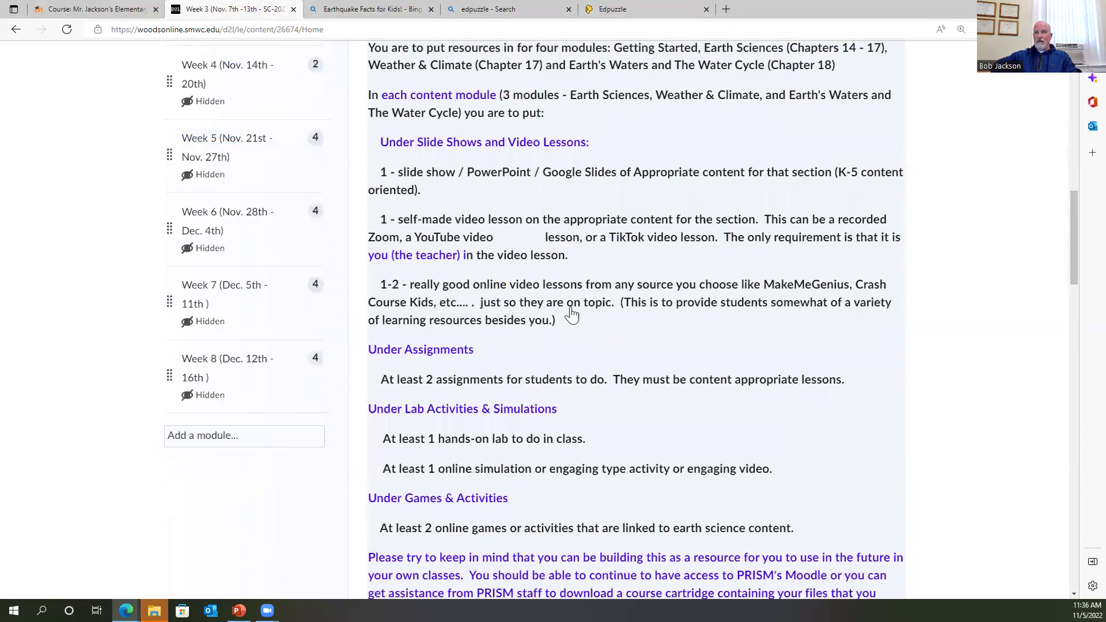
scroll(576, 397, down, 1)
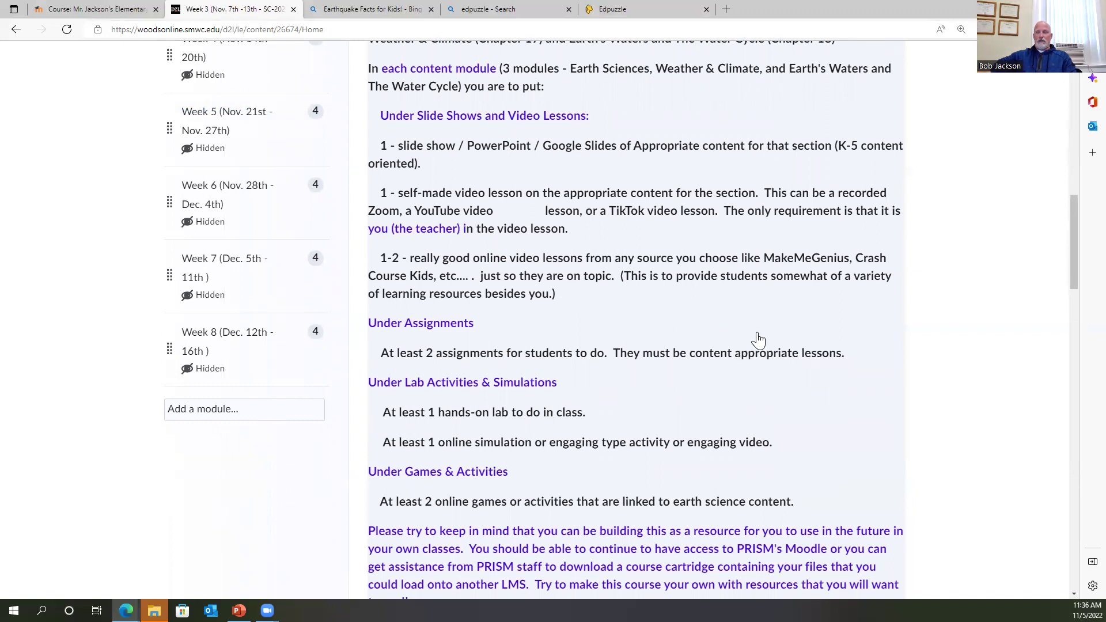
scroll(752, 379, down, 1)
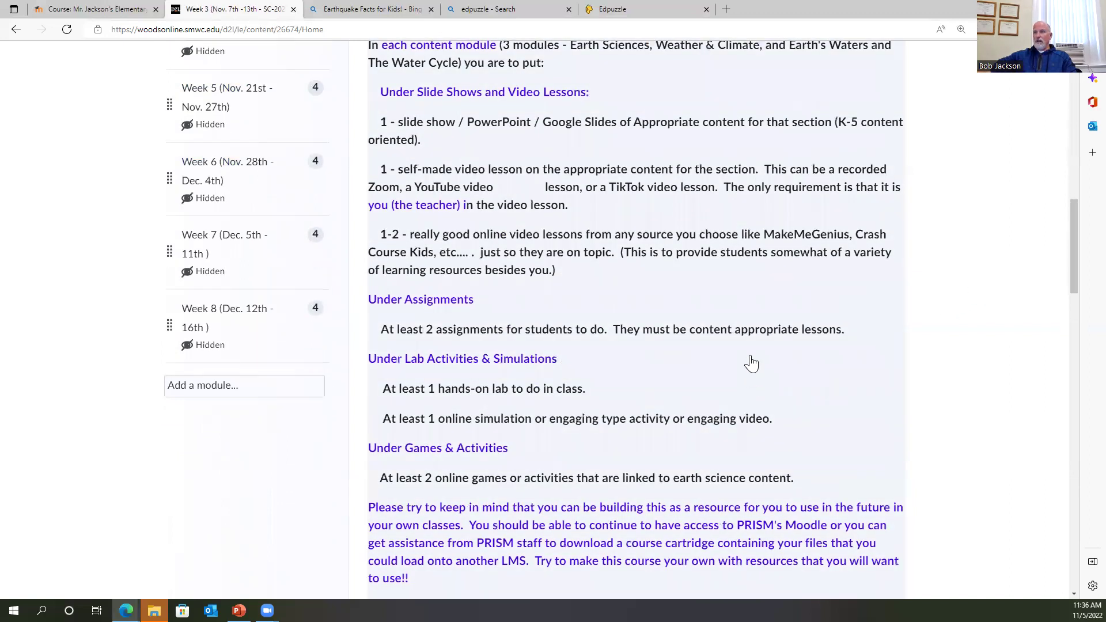
scroll(720, 364, up, 3)
scroll(646, 321, up, 10)
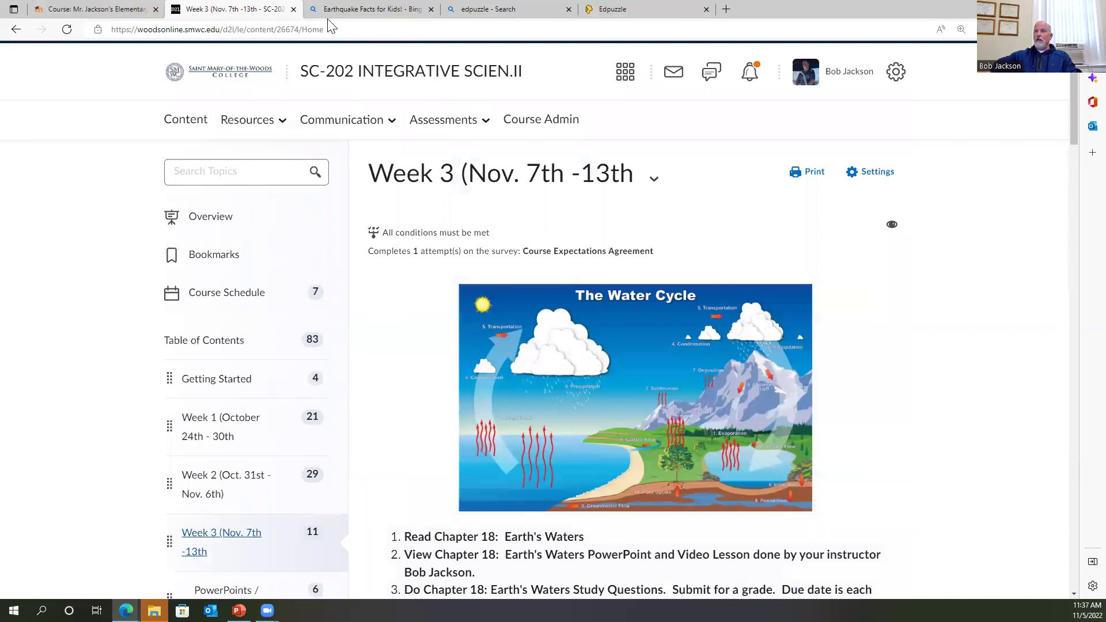
click(91, 9)
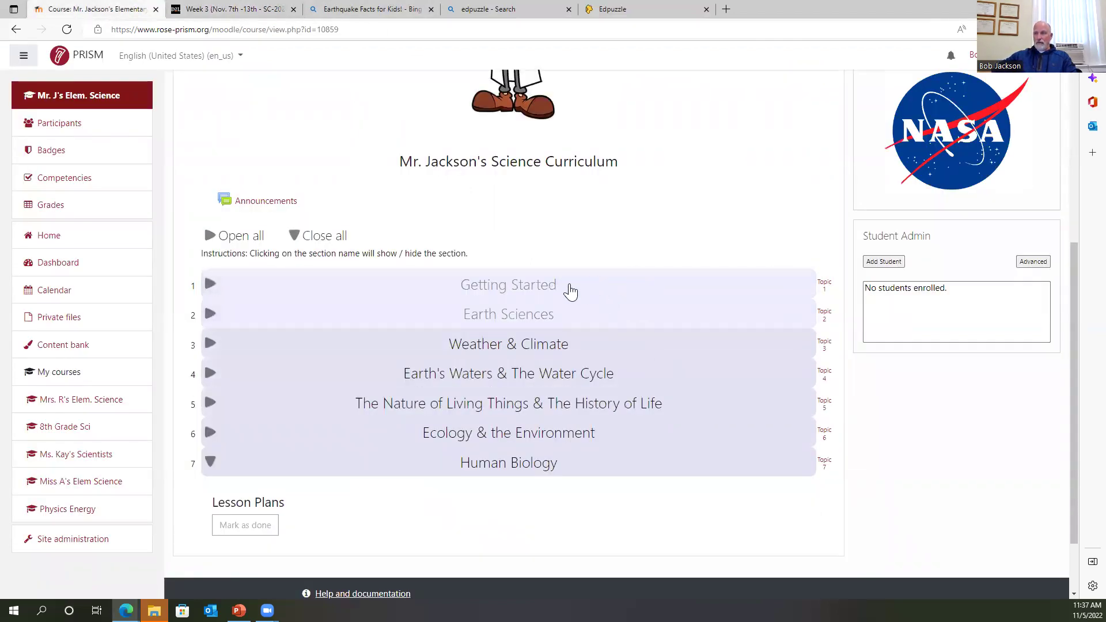
click(615, 284)
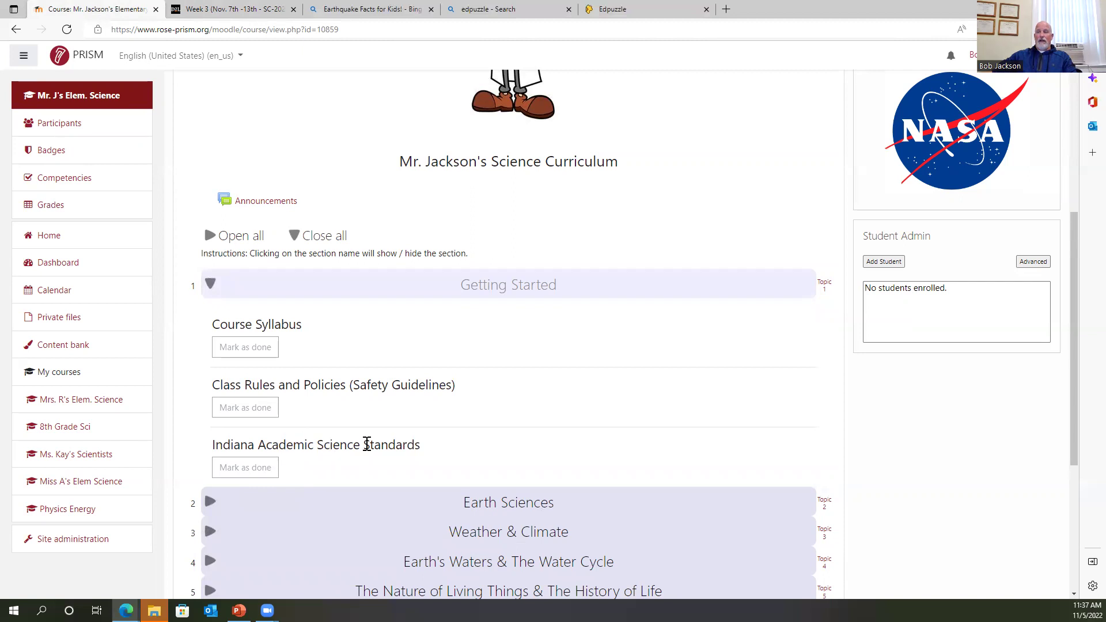
scroll(993, 265, up, 5)
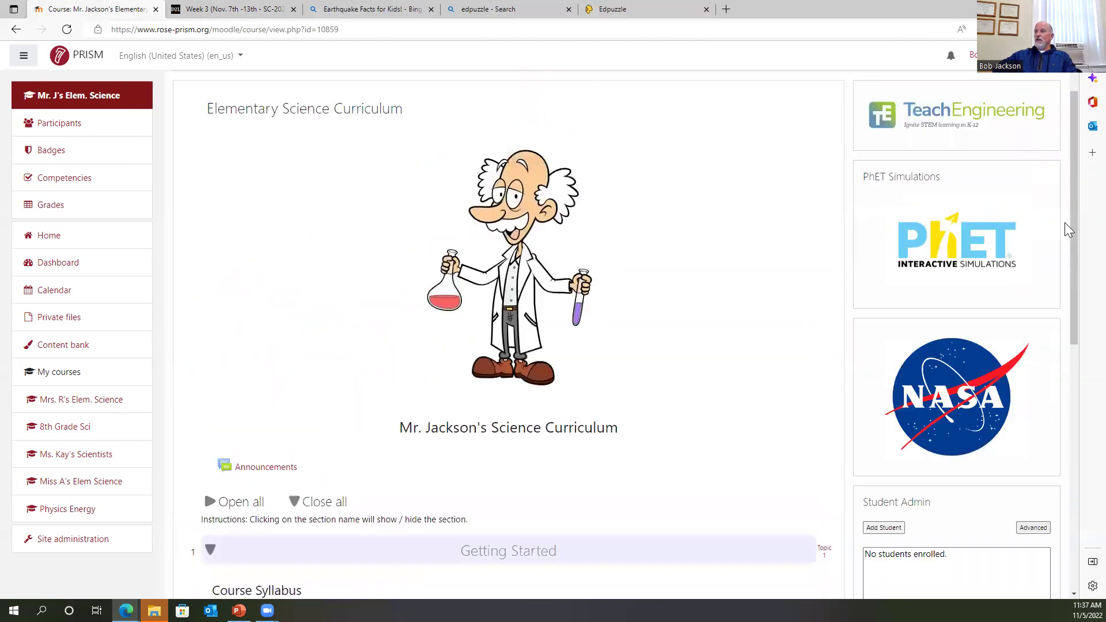
scroll(1067, 219, up, 1)
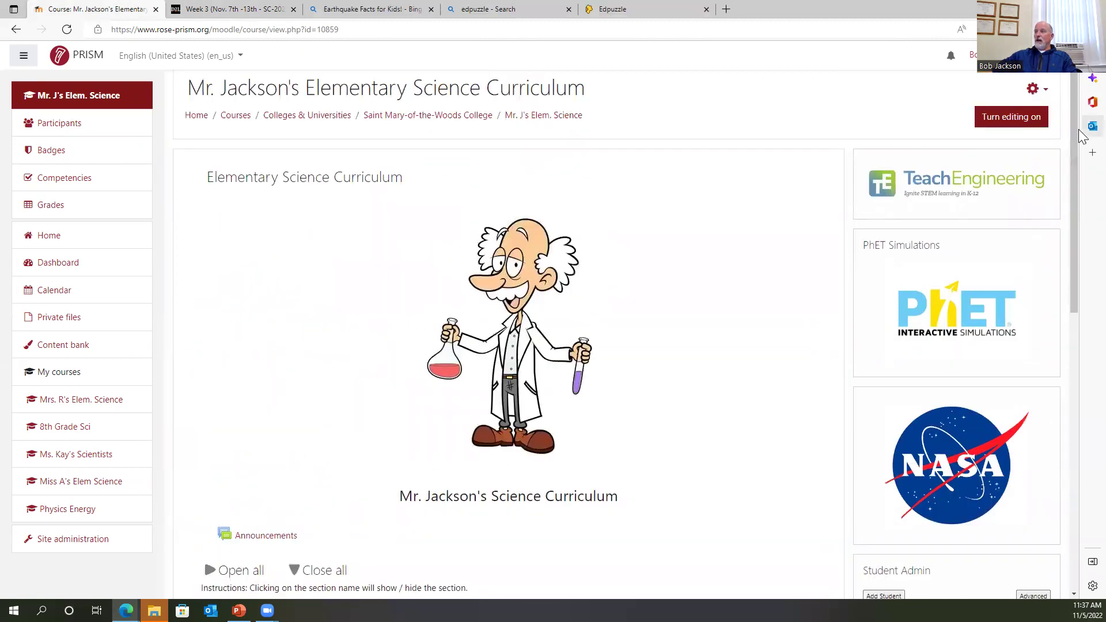
Step: Turn editing on and start a new URL resource in the Getting Started section
click(1012, 123)
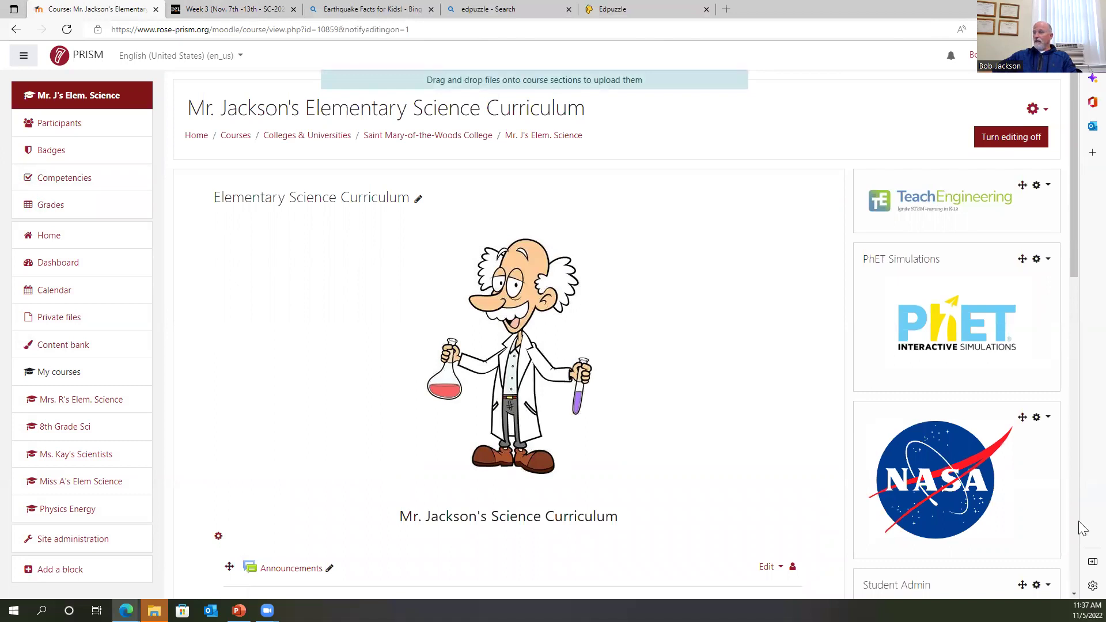
scroll(694, 185, down, 2)
scroll(797, 129, up, 1)
scroll(936, 92, up, 1)
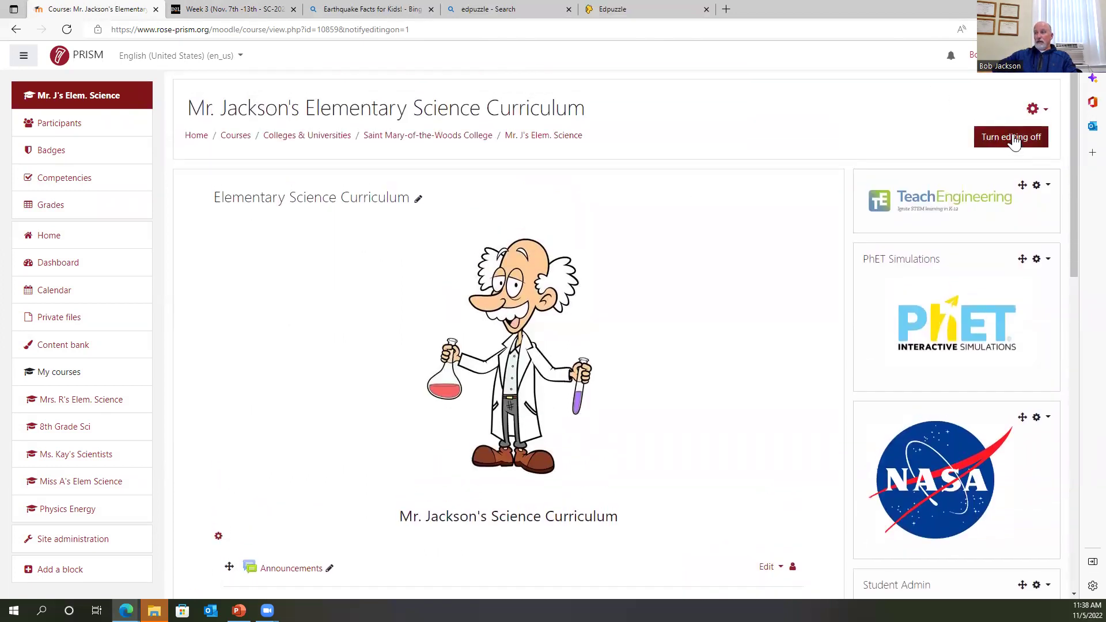
scroll(758, 208, down, 2)
scroll(754, 204, down, 10)
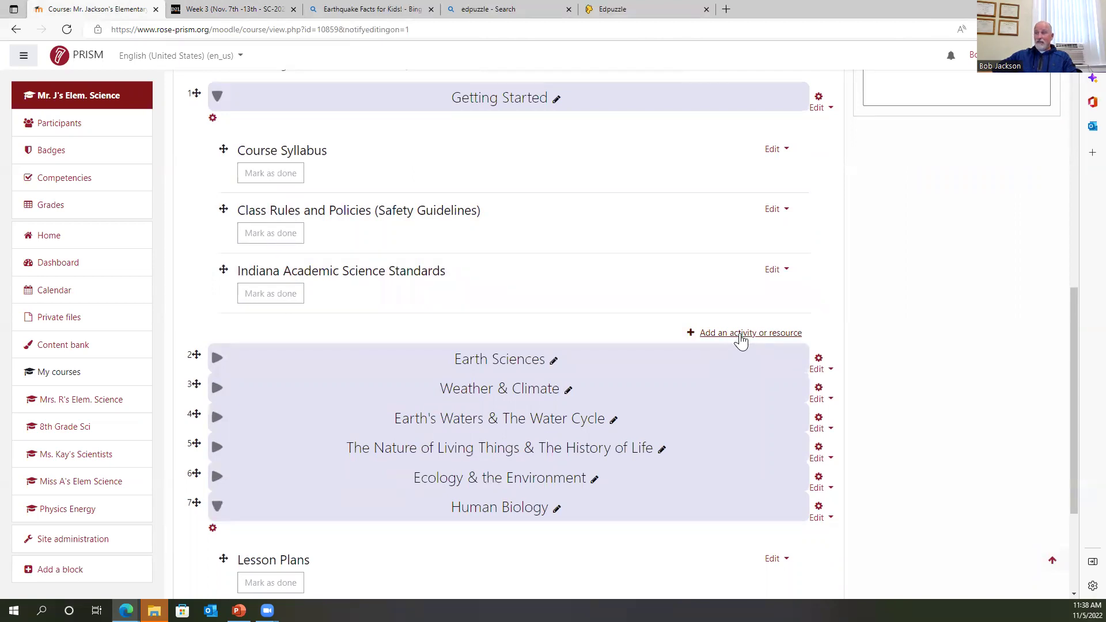
click(741, 340)
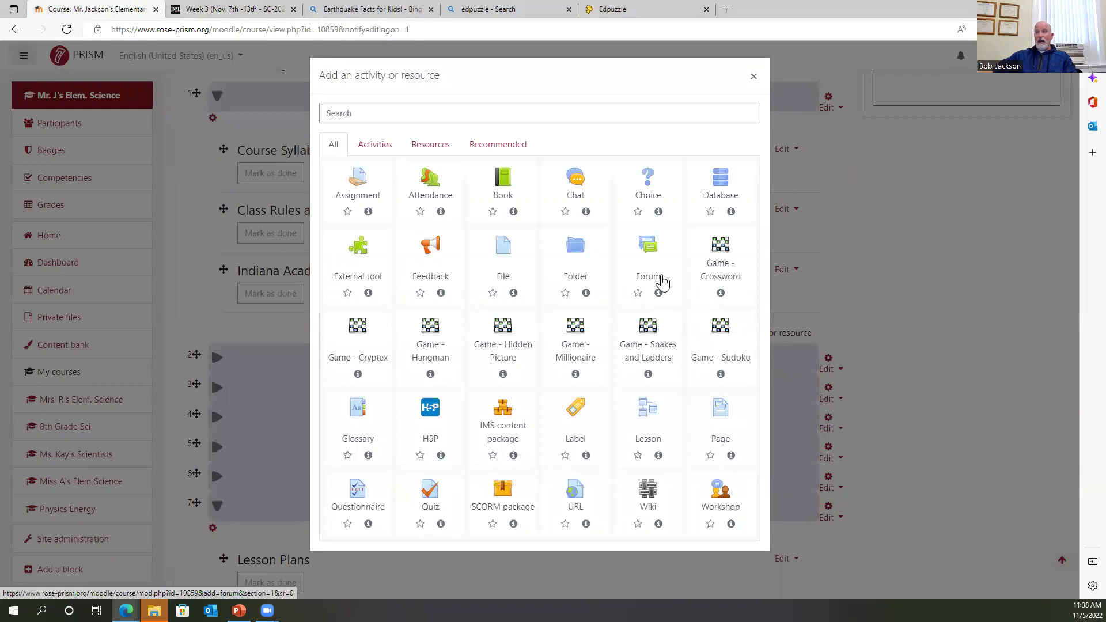
click(575, 494)
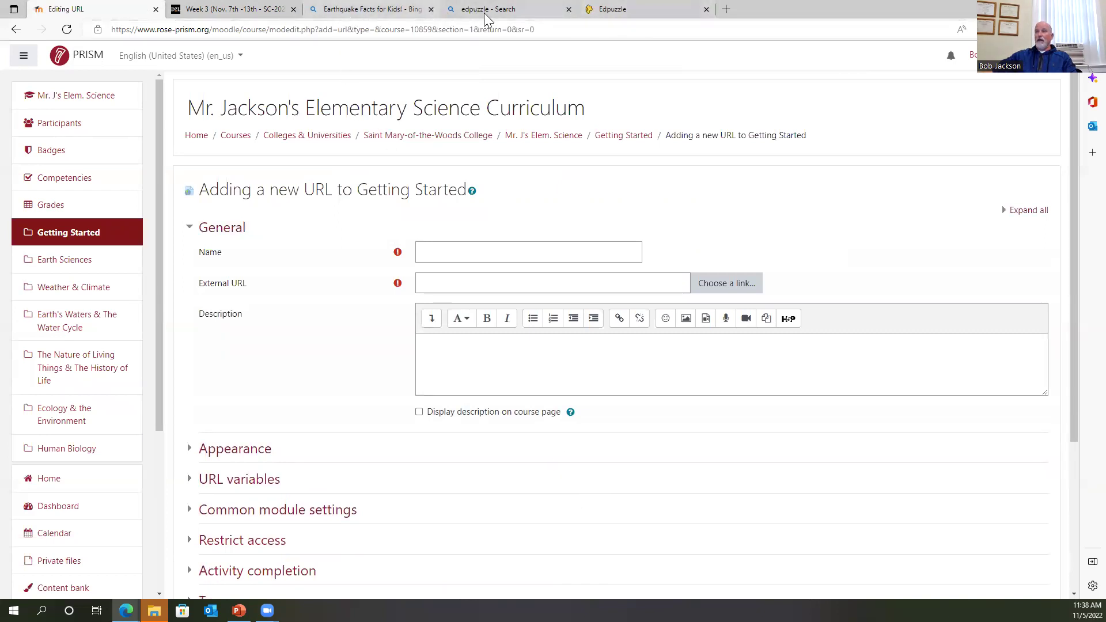
Step: Search Bing in a new tab for Indiana academic standards and open the Department of Education page
click(725, 10)
click(660, 30)
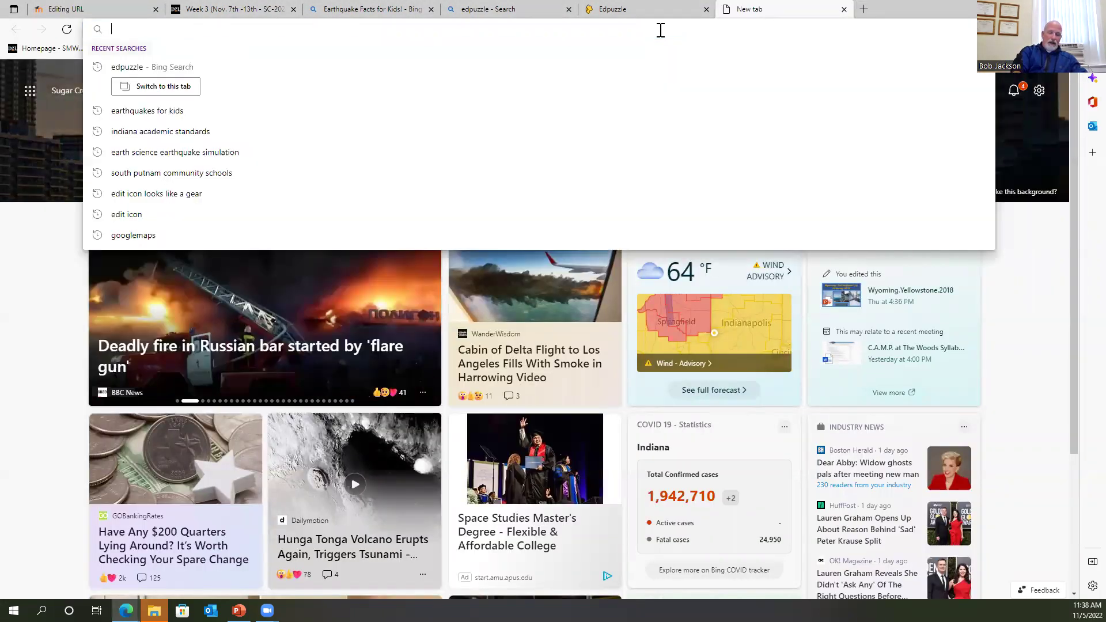
text(Indiana academic standards)
key(Return)
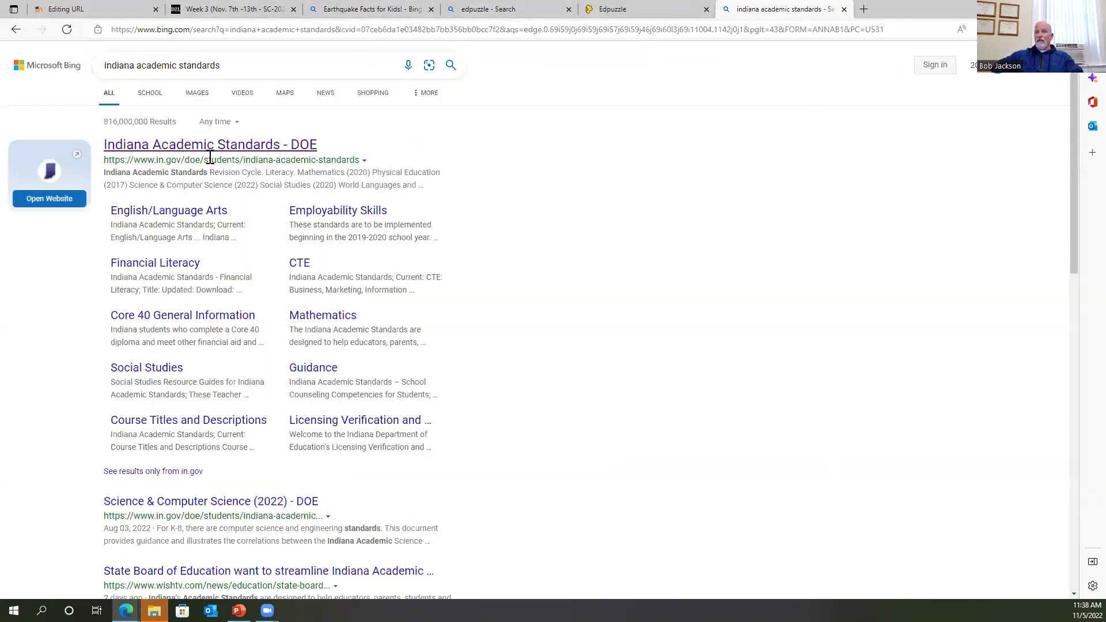
click(214, 161)
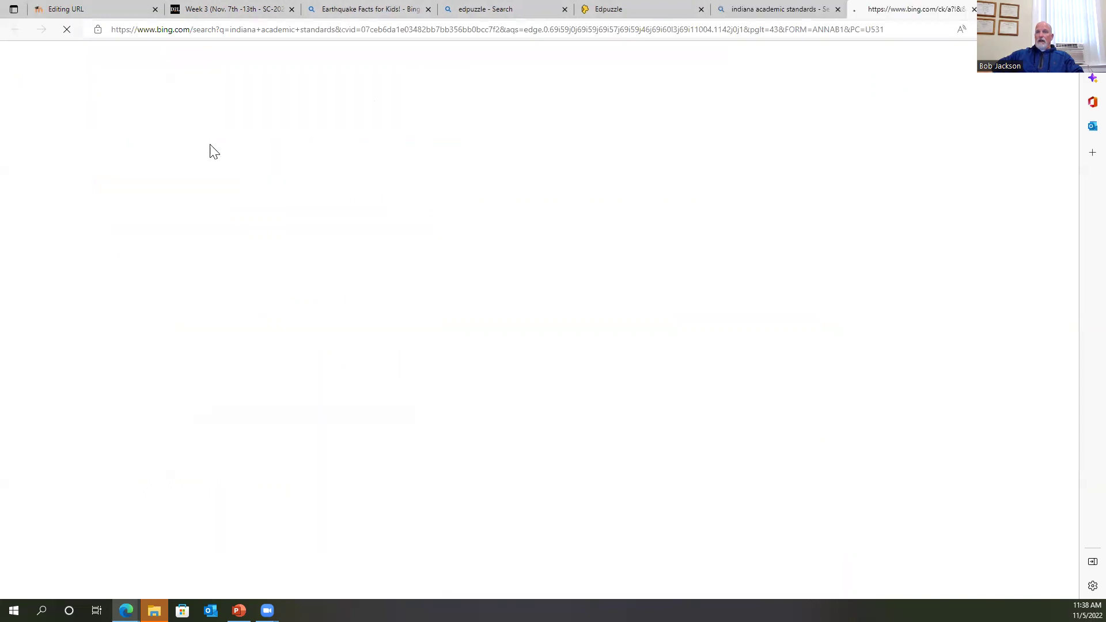
Step: Open the Science & Computer Science (2022) Grade 5 standards PDF and select its address
scroll(232, 293, down, 5)
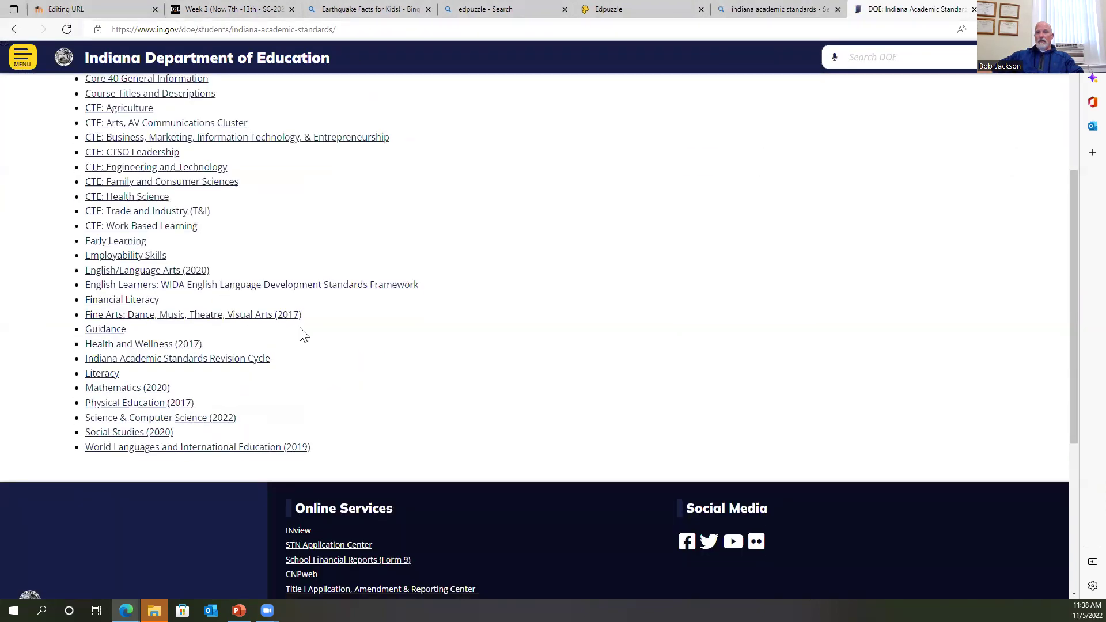
click(189, 420)
scroll(374, 303, down, 2)
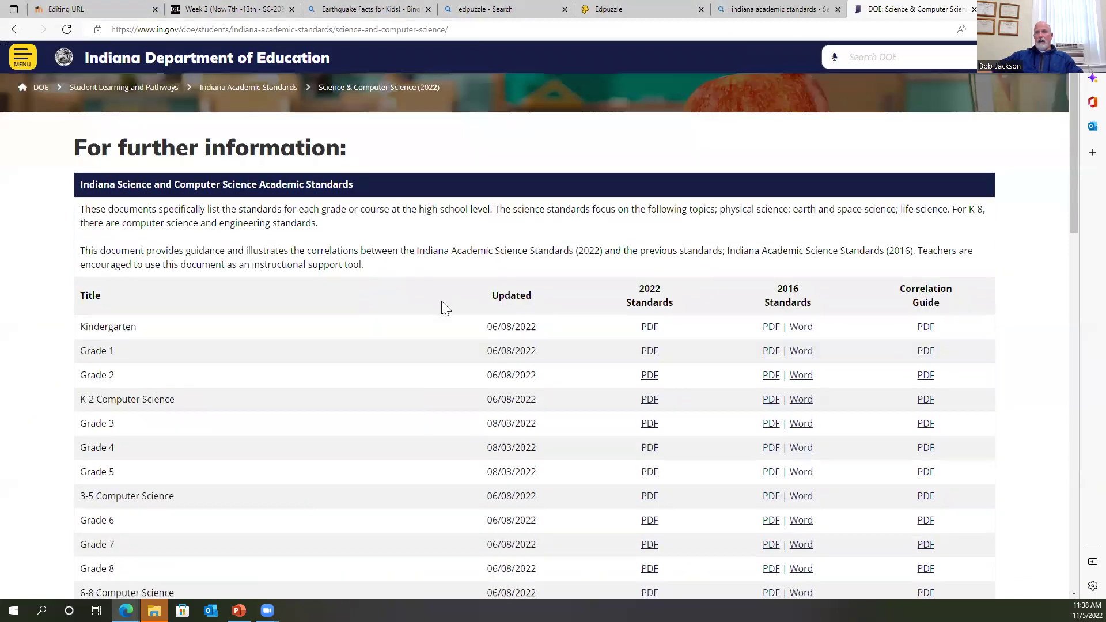
scroll(504, 316, down, 2)
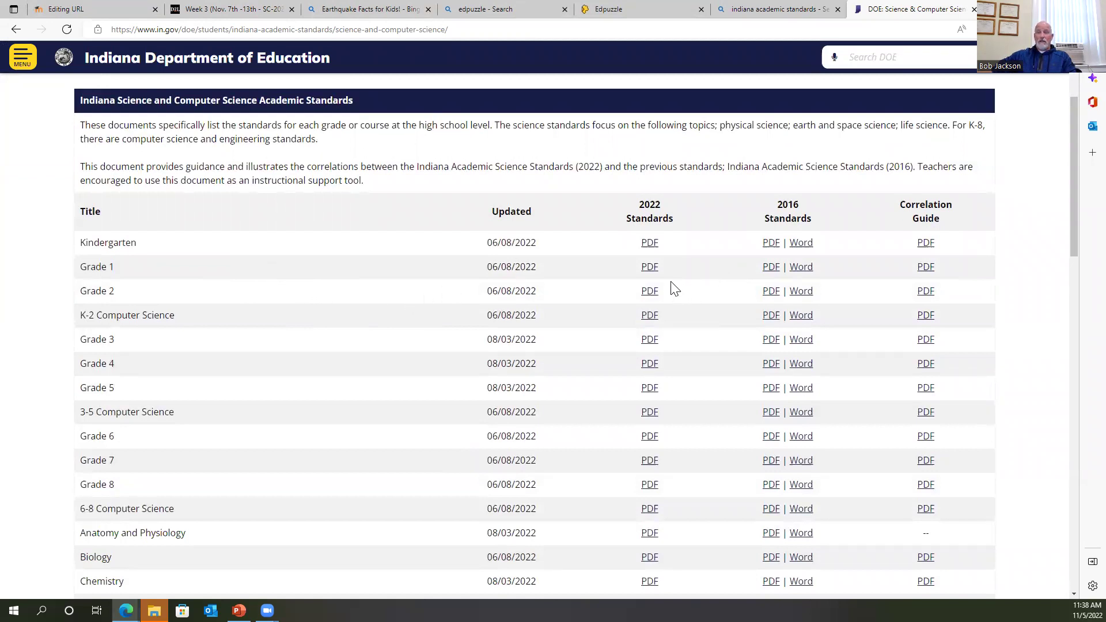
scroll(671, 288, down, 2)
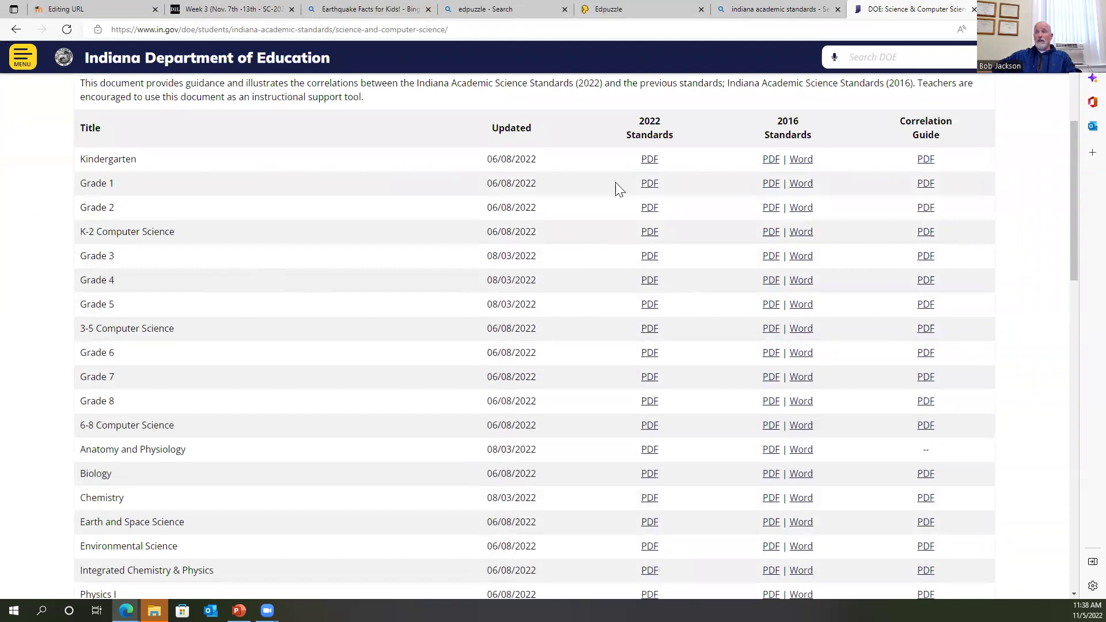
scroll(607, 219, up, 2)
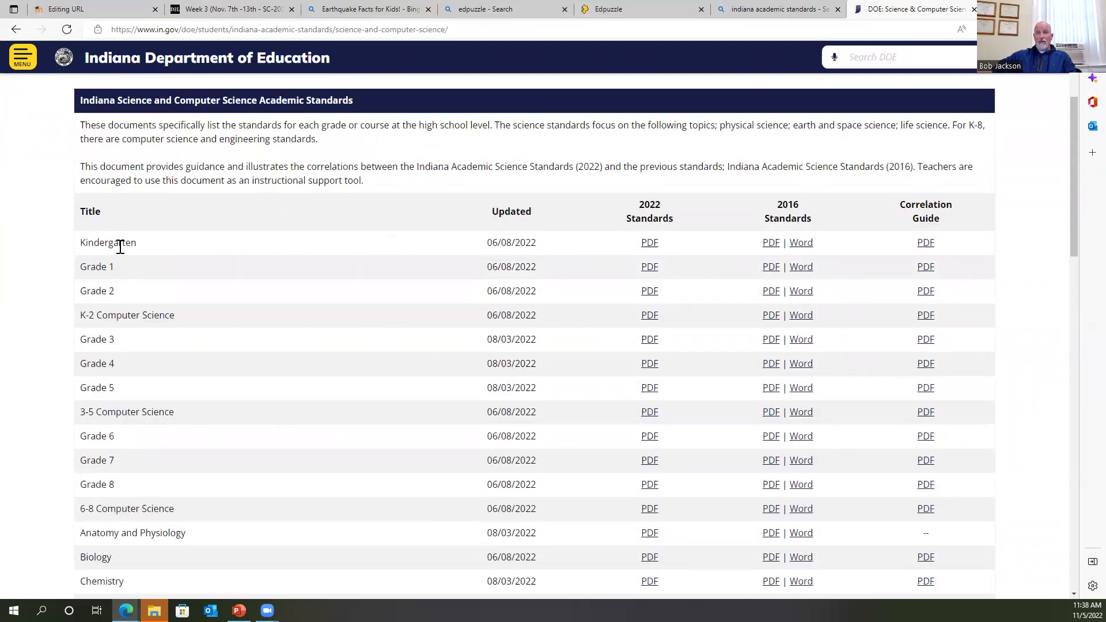
scroll(109, 280, down, 2)
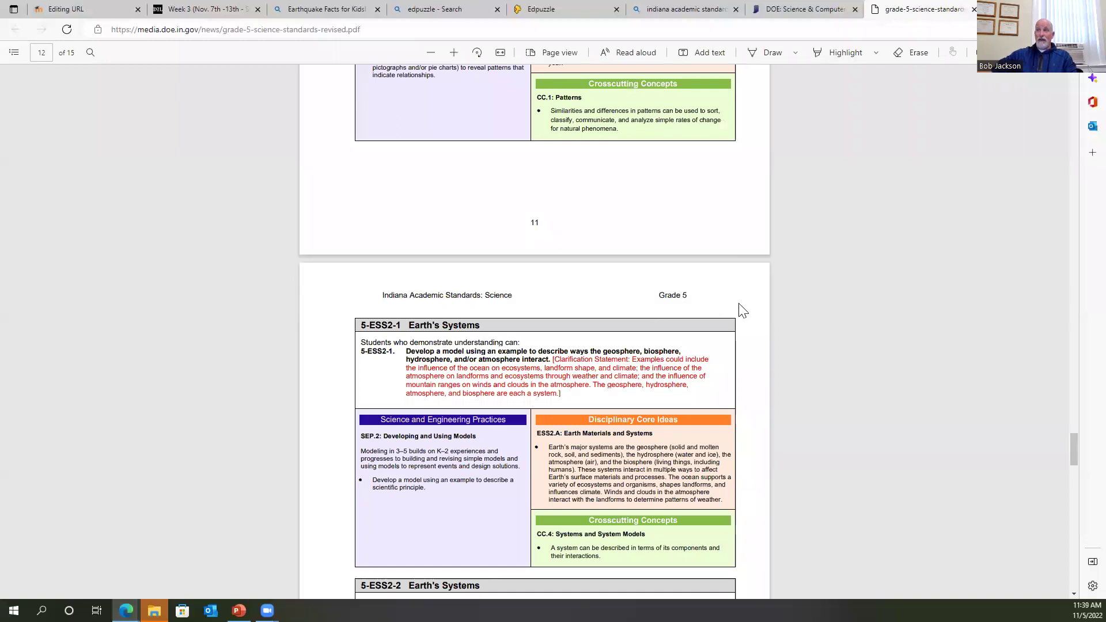
scroll(739, 271, up, 3)
scroll(738, 263, up, 20)
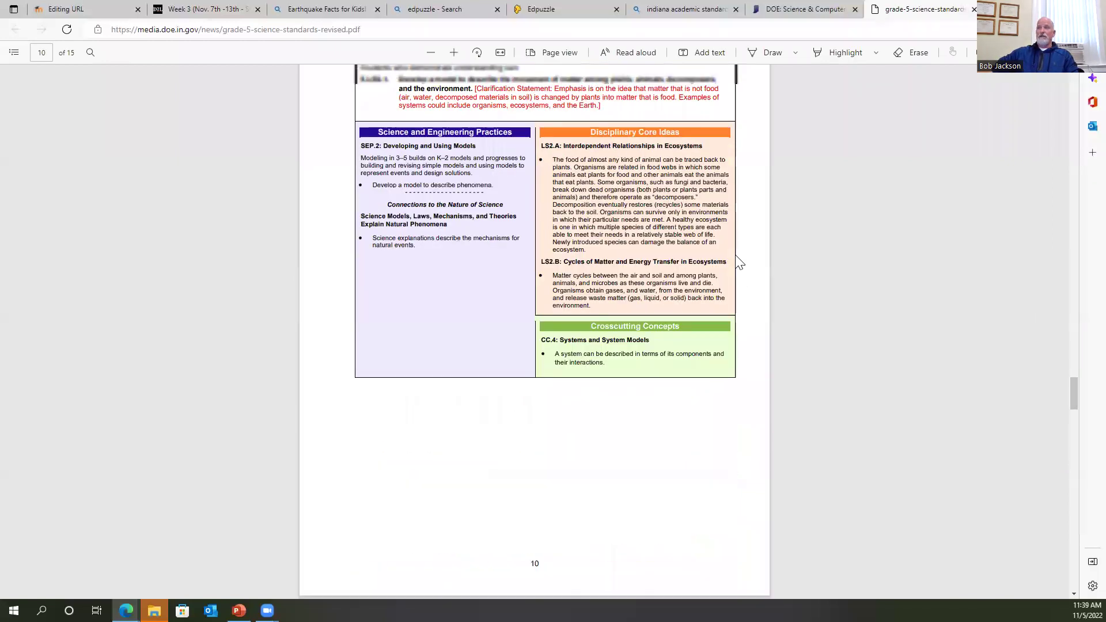
scroll(739, 262, up, 20)
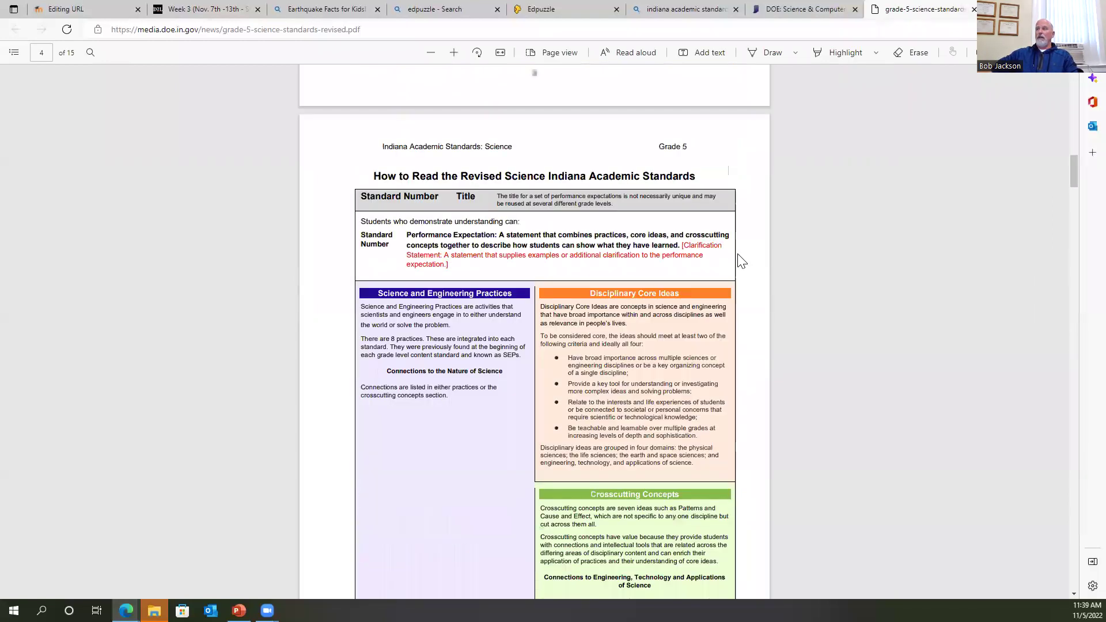
click(361, 29)
right_click(198, 31)
Step: Paste the Grade 5 standards PDF address into the Moodle form's External URL field
click(237, 142)
click(66, 10)
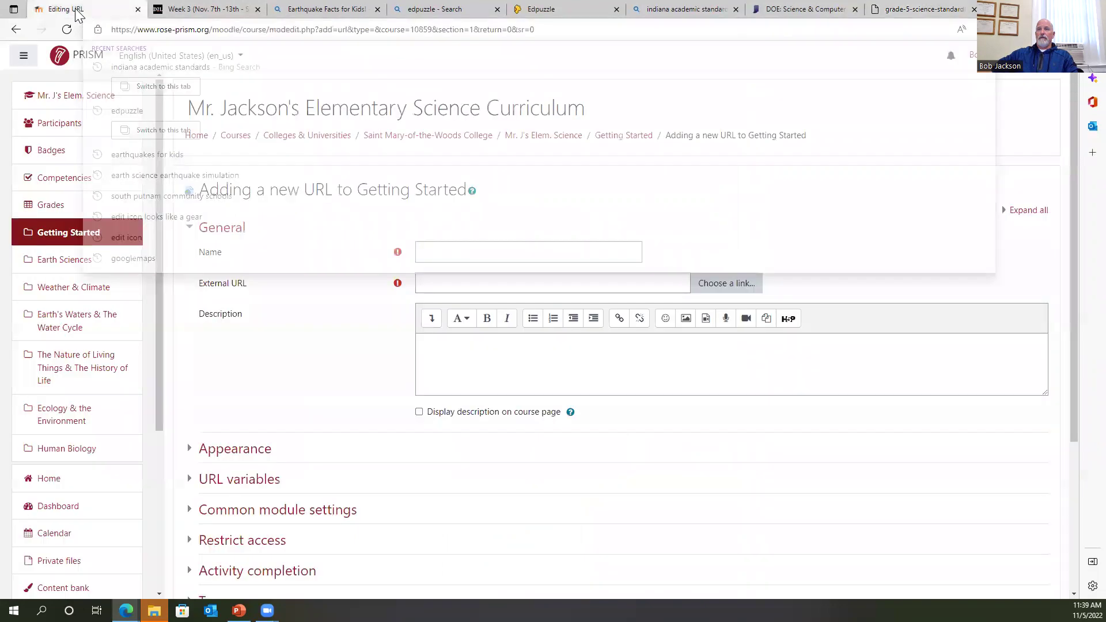
click(443, 282)
right_click(440, 285)
click(470, 393)
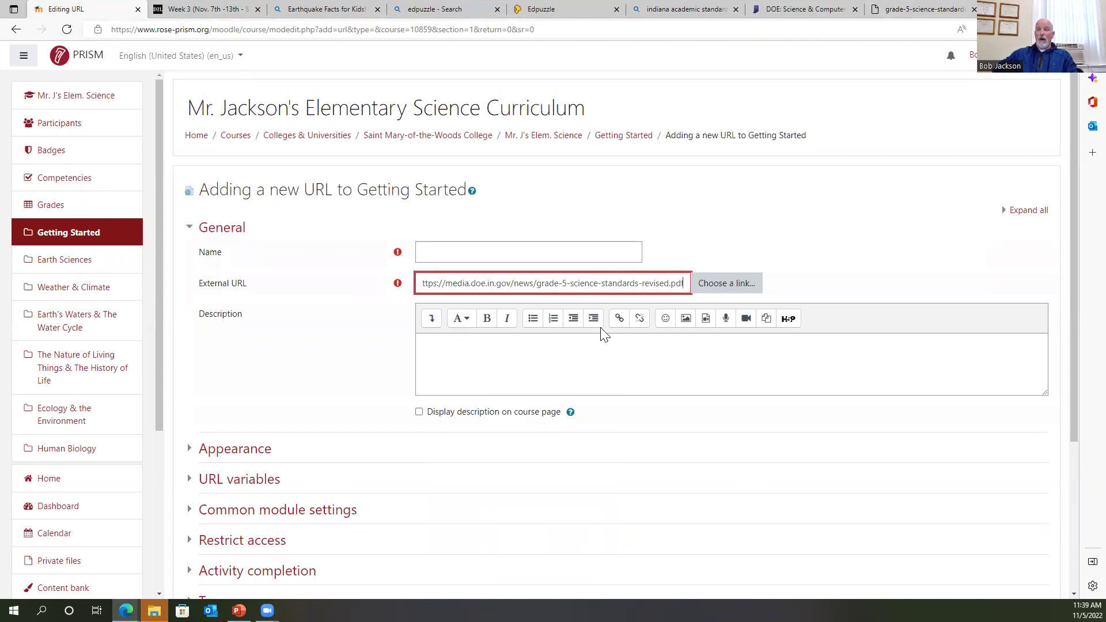
click(475, 349)
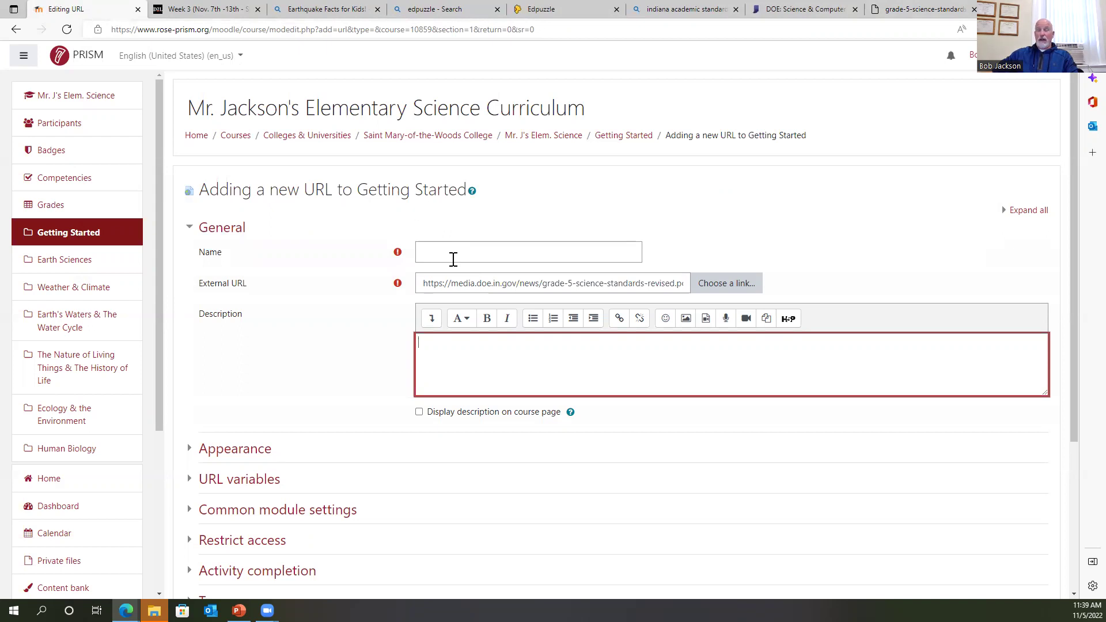
Step: Name the resource 'Indiana Academic Science Standards - 5th Grade'
click(444, 244)
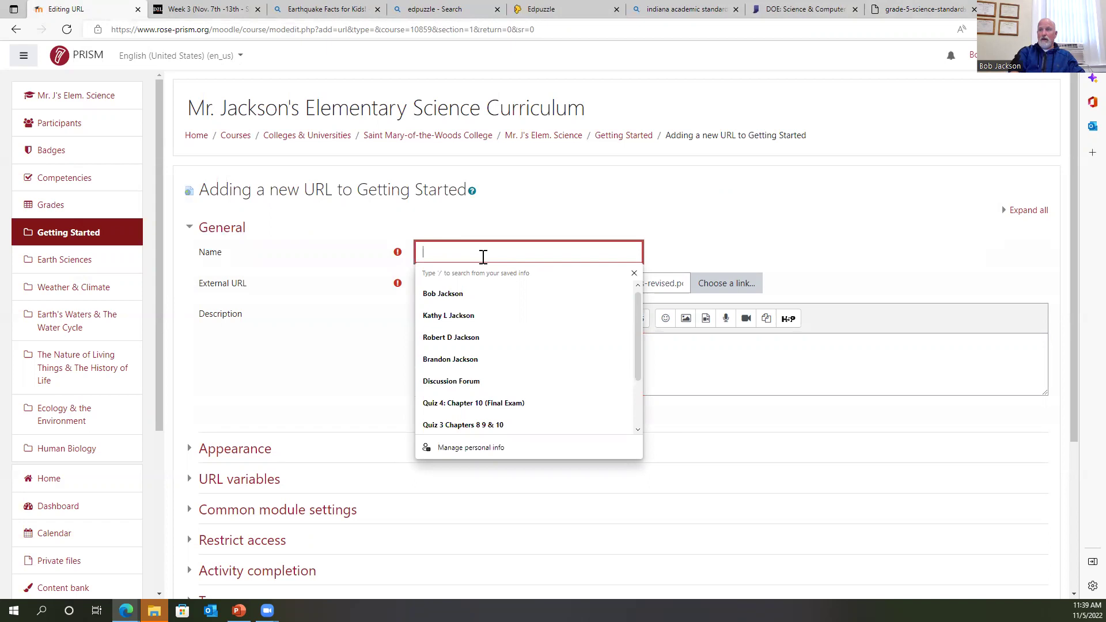
text(lana)
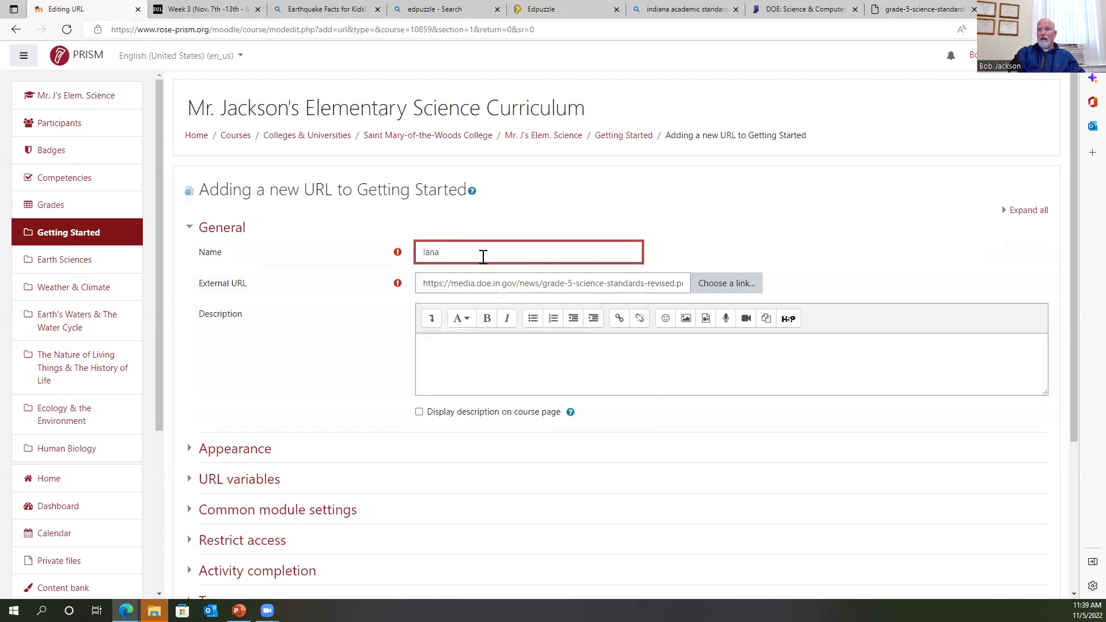
key(BackSpace)
key(BackSpace)
key(BackSpace)
key(BackSpace)
text(Indiana)
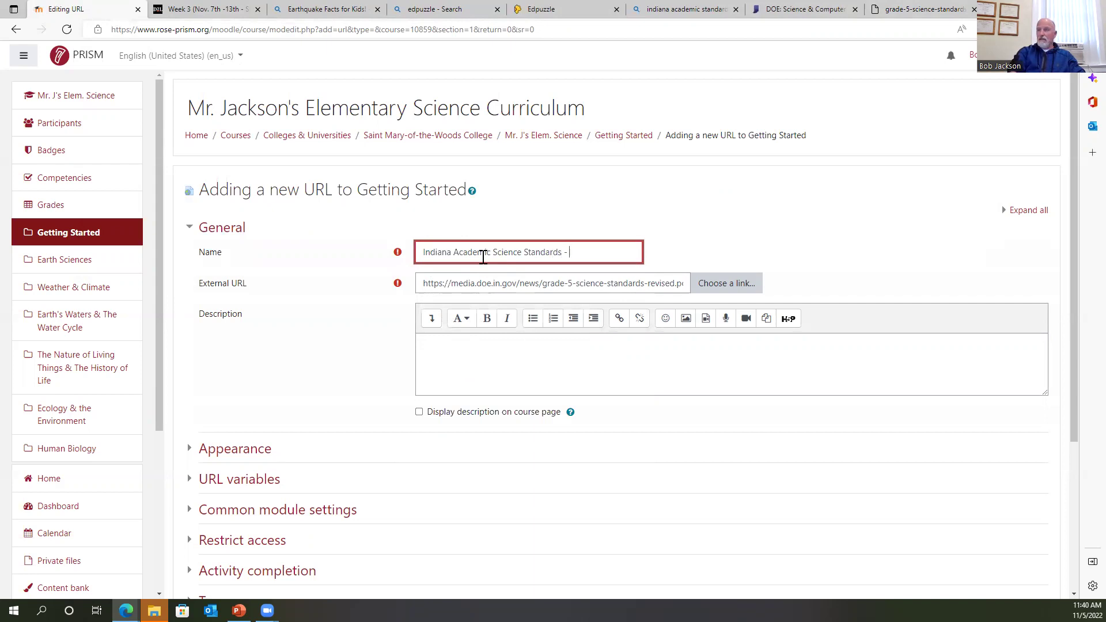
text(5th Grade)
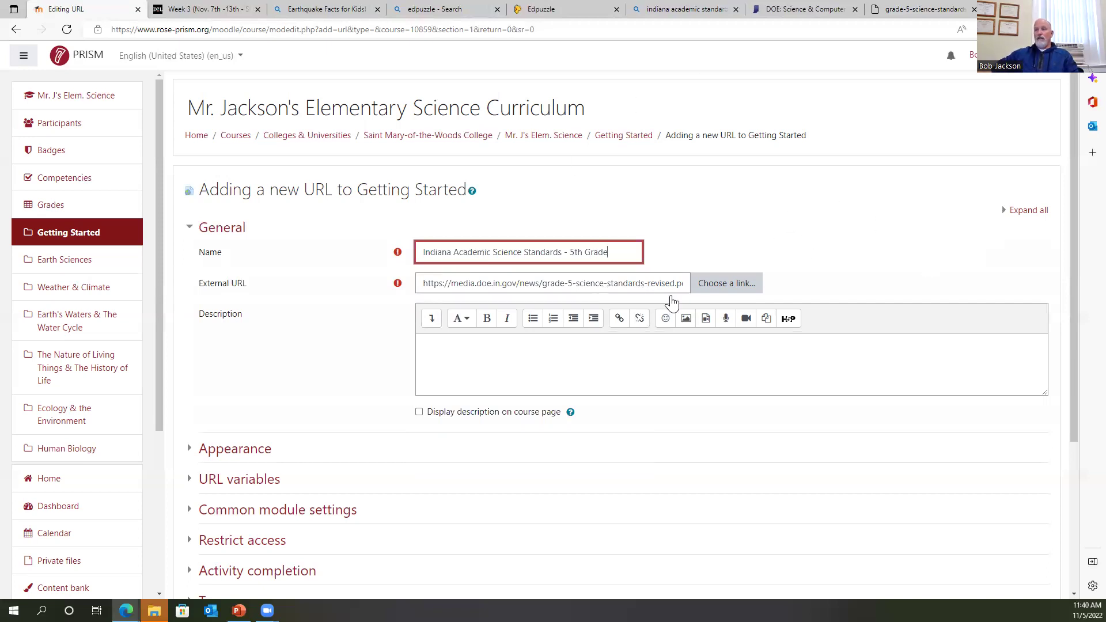
Step: Set the link's Appearance Display to New window and save it to the course
scroll(786, 248, down, 2)
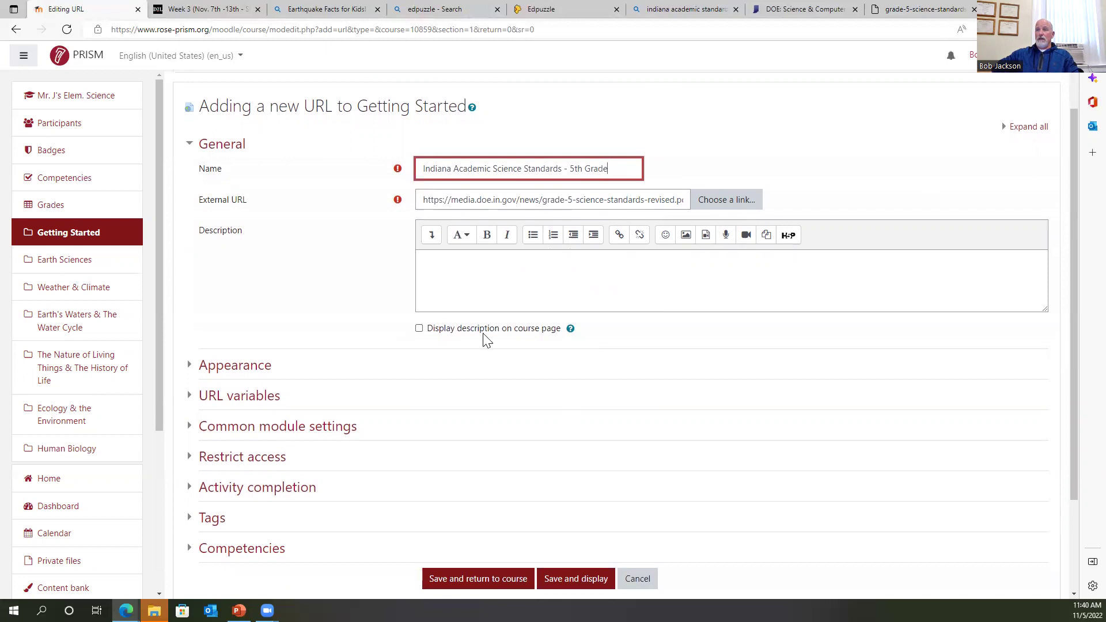
scroll(407, 402, down, 2)
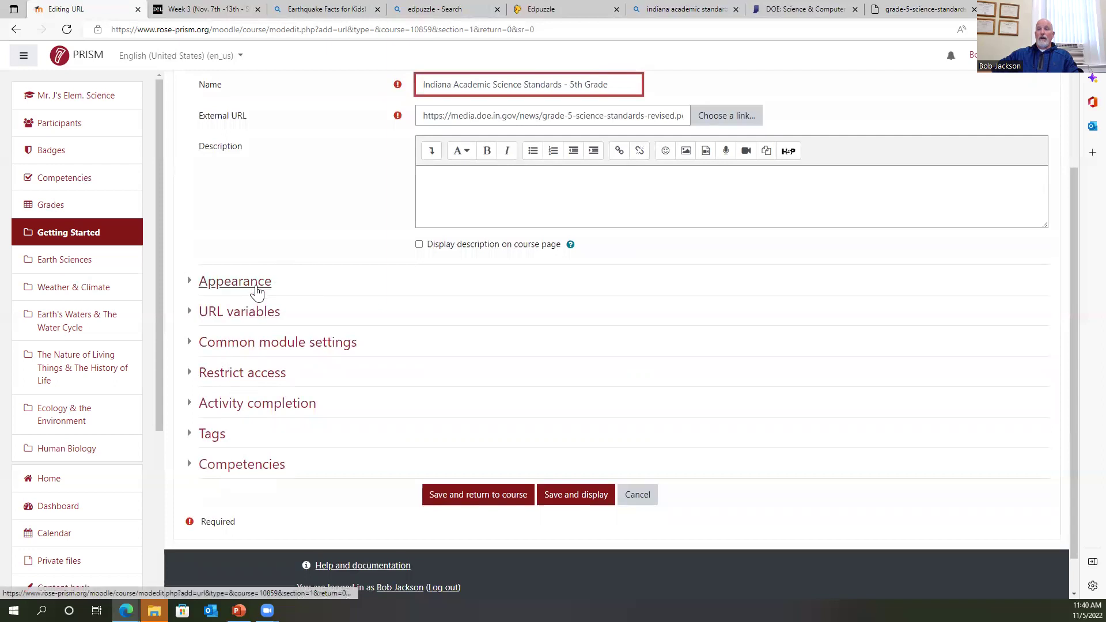
click(257, 288)
click(480, 307)
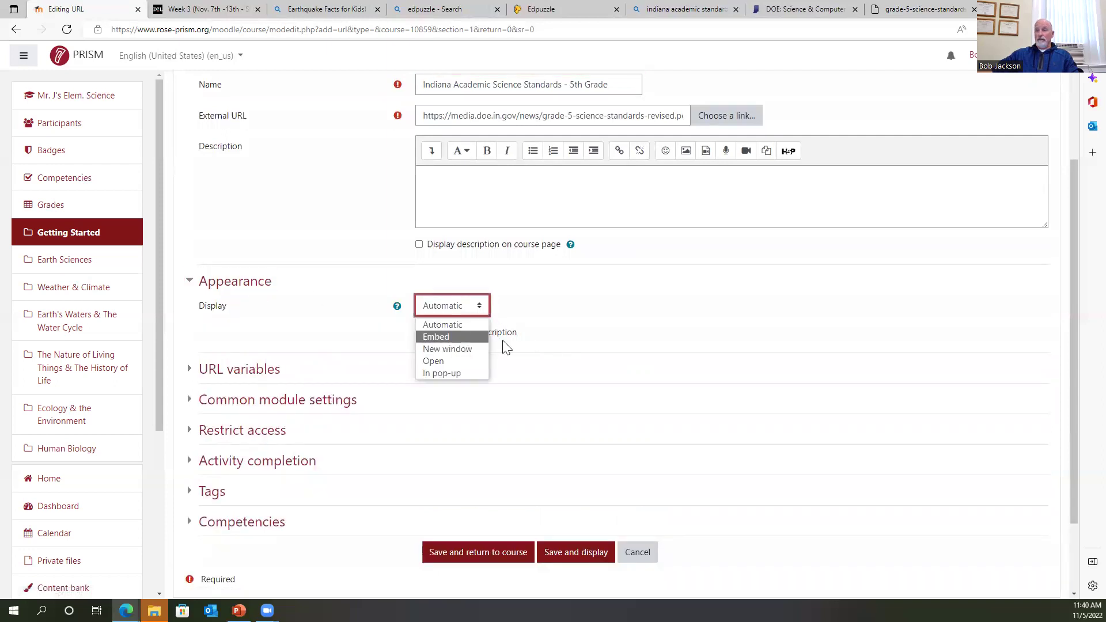
click(453, 349)
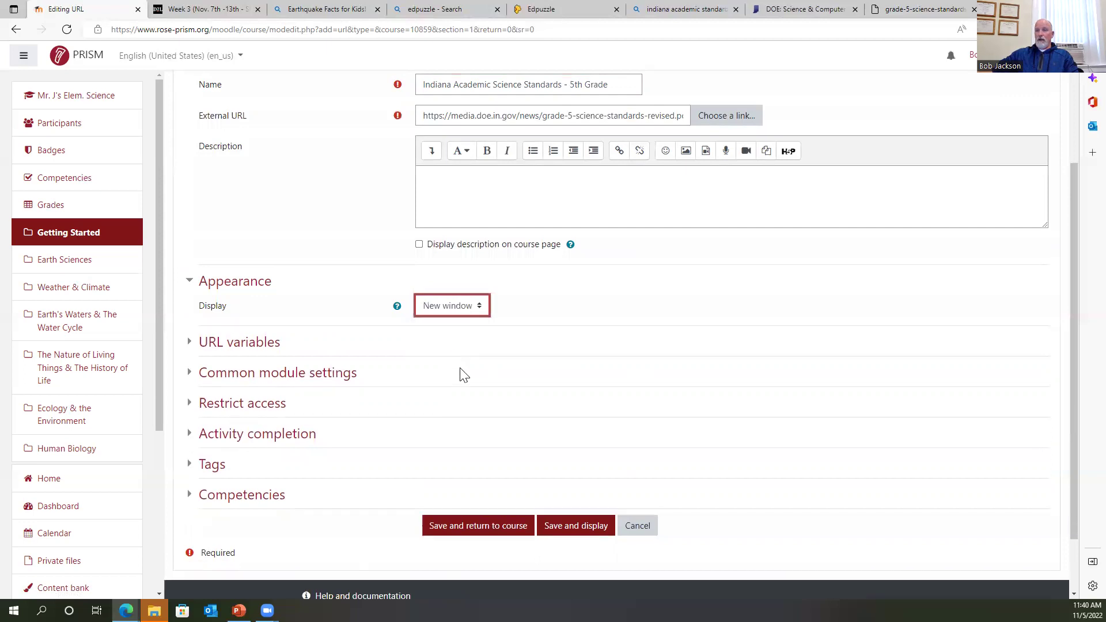
click(461, 529)
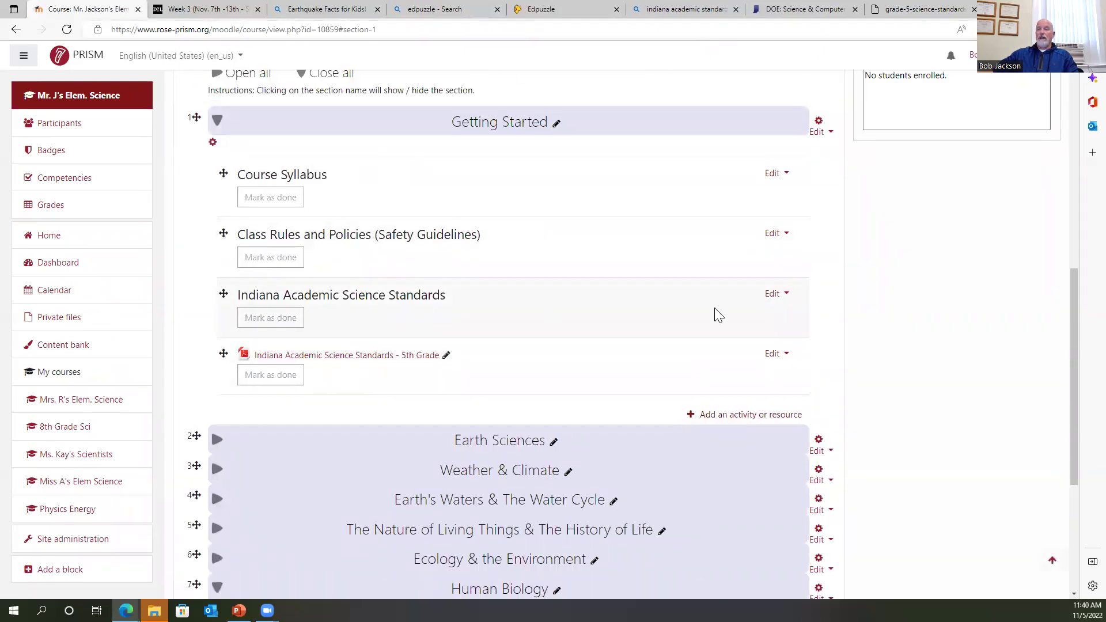
Step: Move the 5th Grade standards link right so it sits indented under its heading
click(771, 355)
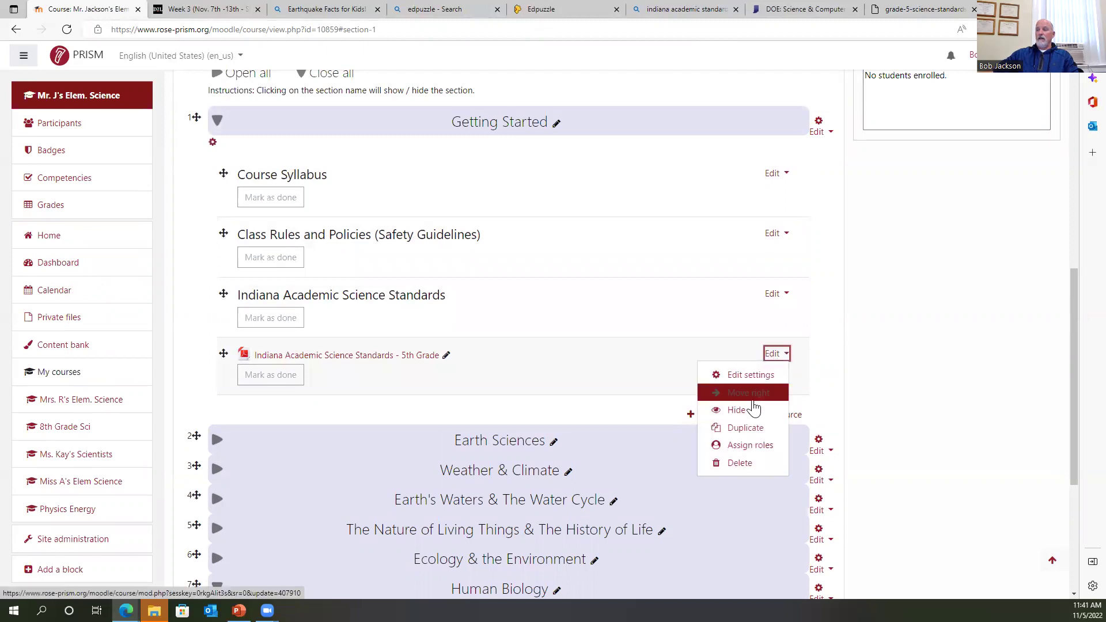
click(752, 394)
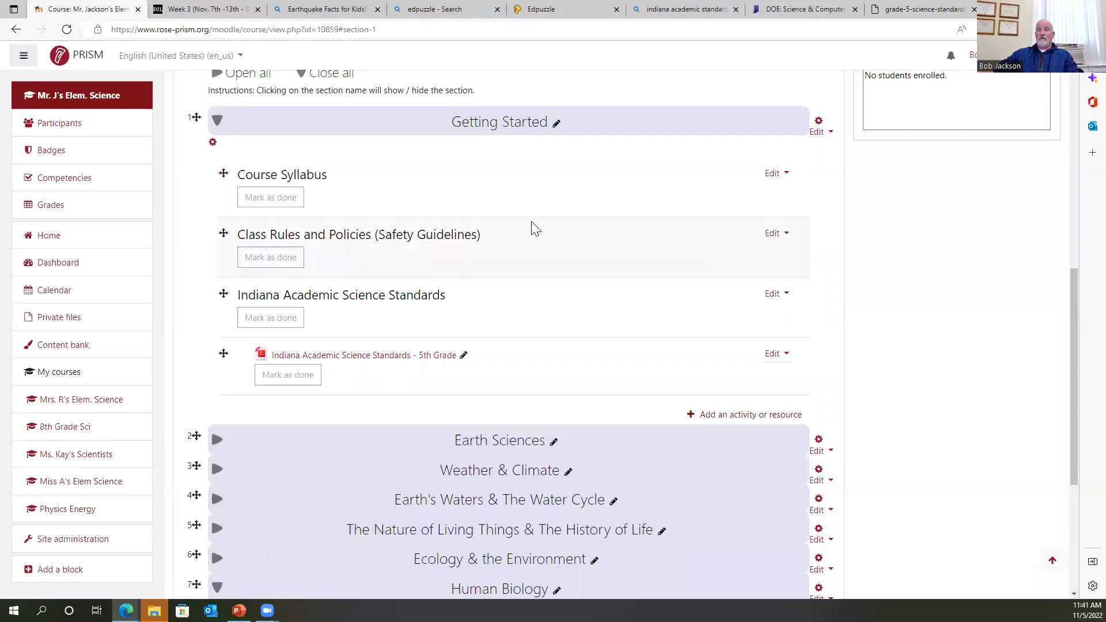
Step: Collapse Getting Started, expand Earth Sciences, and switch to the Chapter 18 Earth's Waters PowerPoint
click(598, 123)
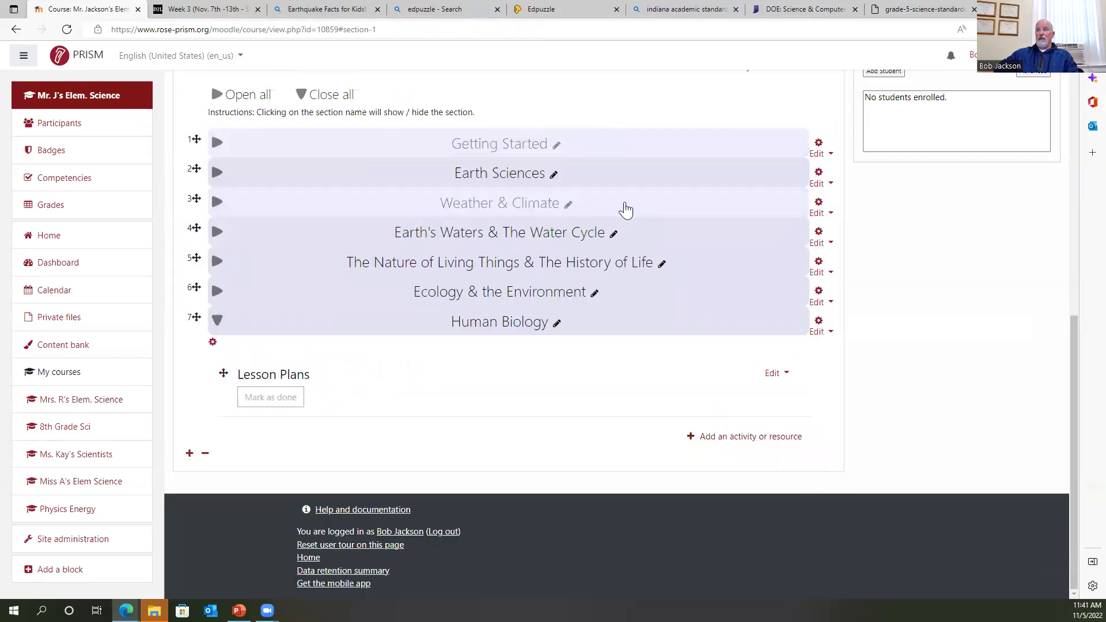
click(605, 175)
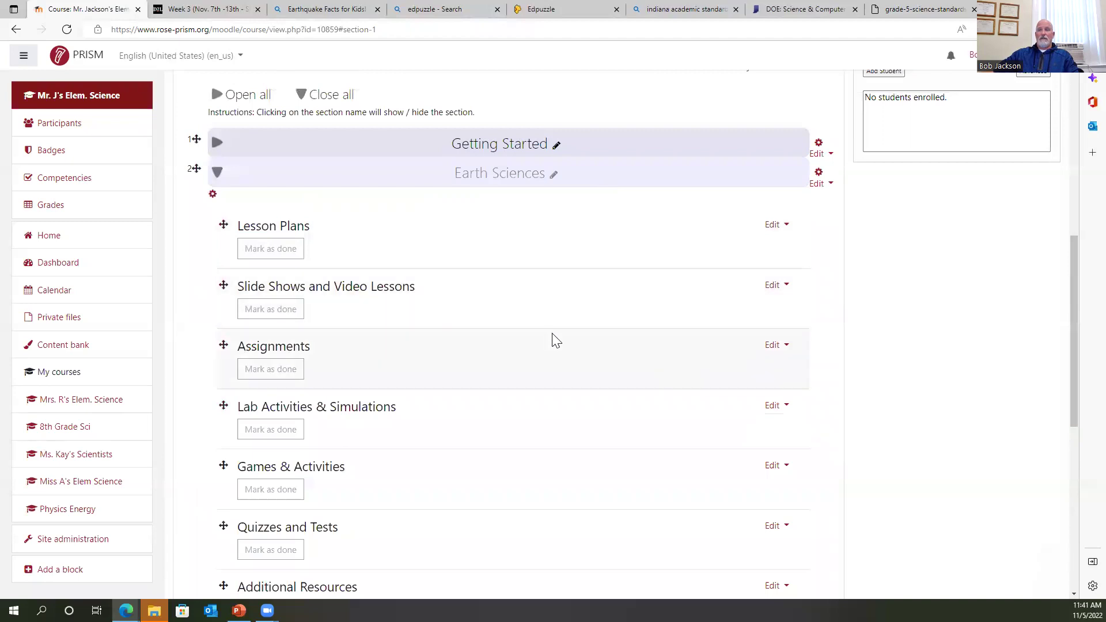
scroll(597, 299, down, 1)
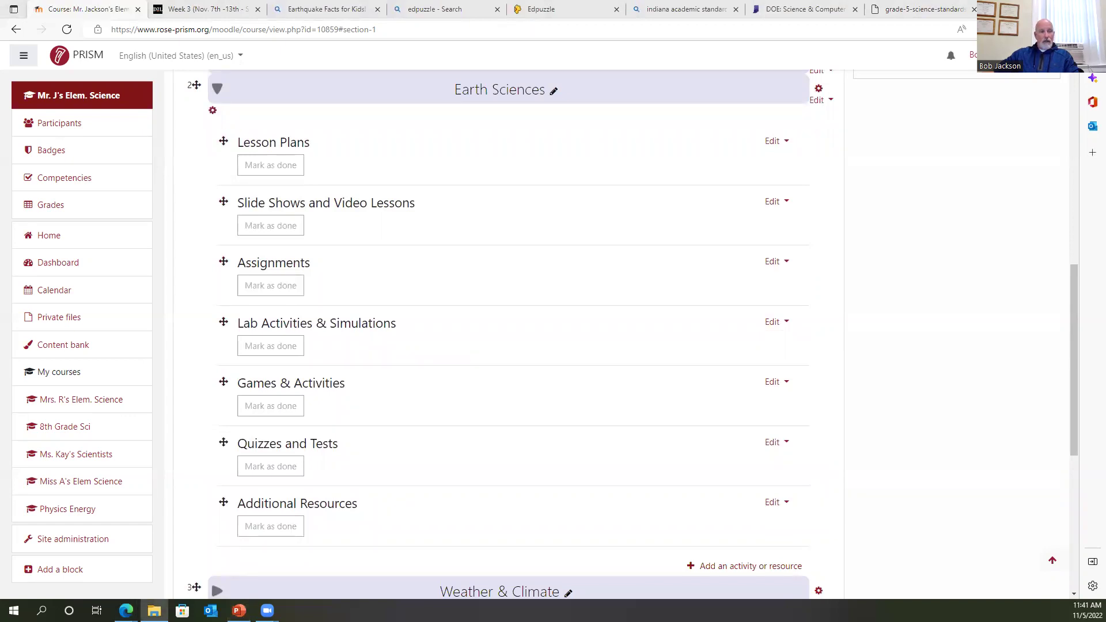
click(239, 610)
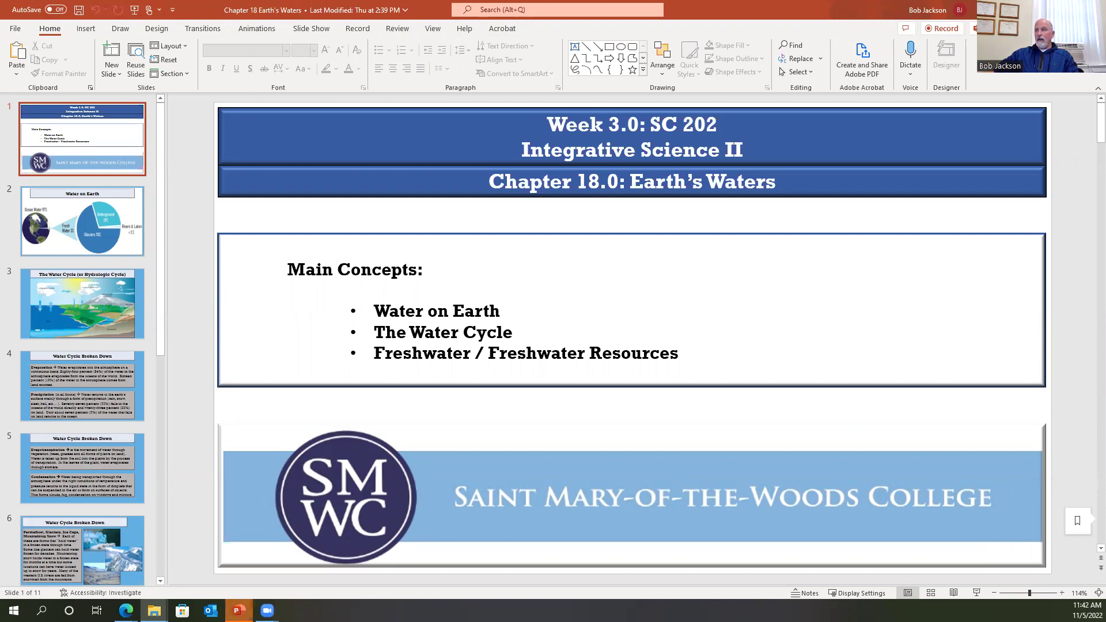
Step: Open the SC 202 'Chapters 14 & 15' folder in File Explorer and shrink its window
key(alt+Tab)
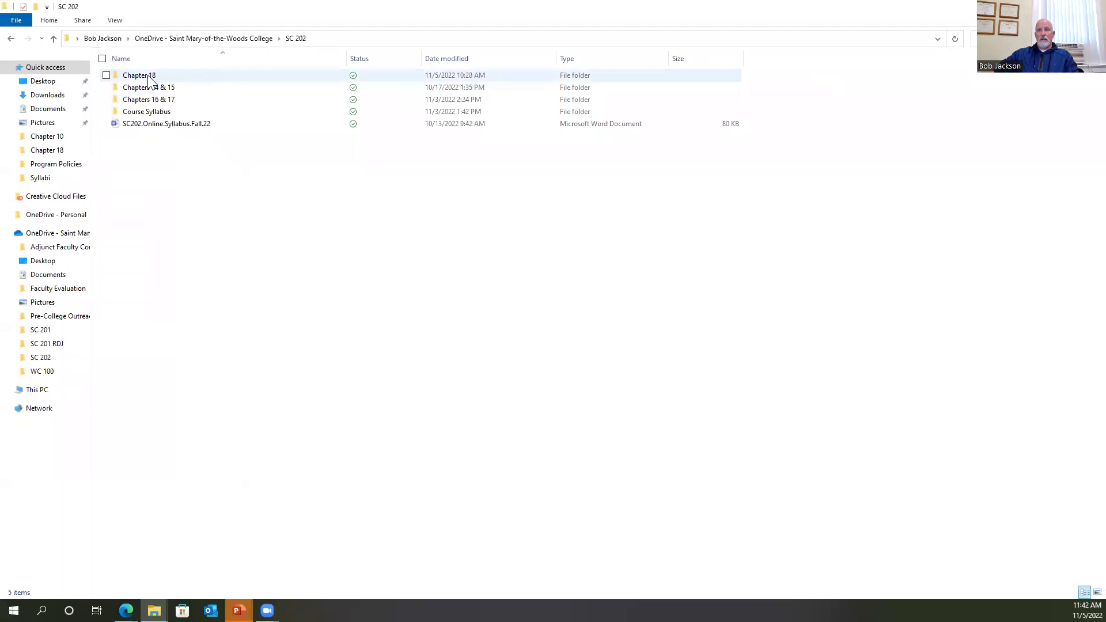
double_click(144, 76)
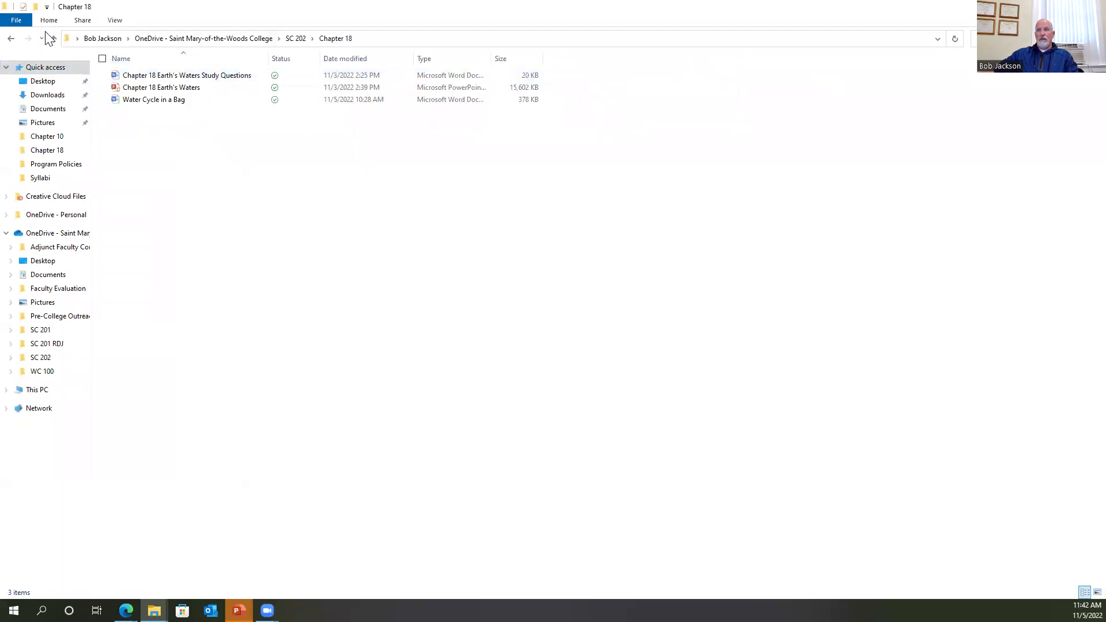
click(53, 39)
click(148, 88)
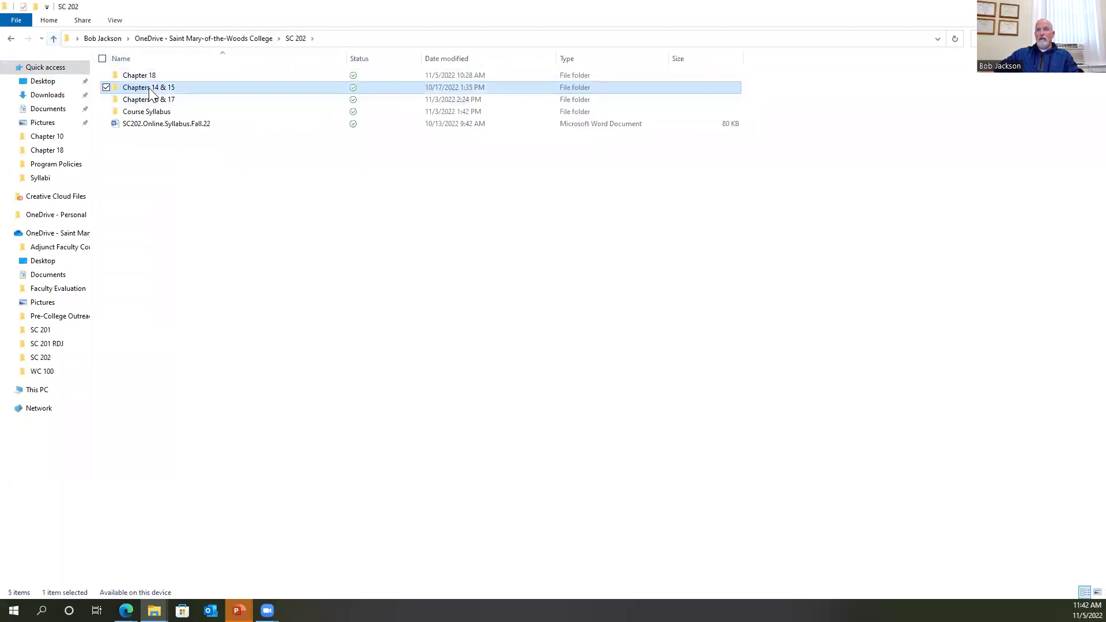
double_click(148, 88)
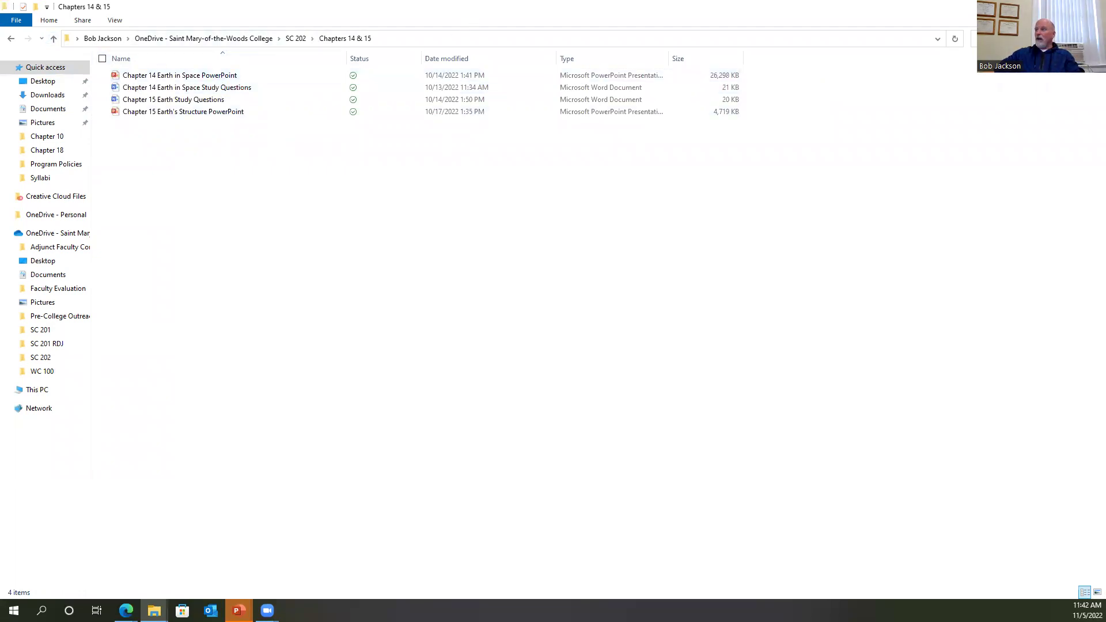
key(super+Down)
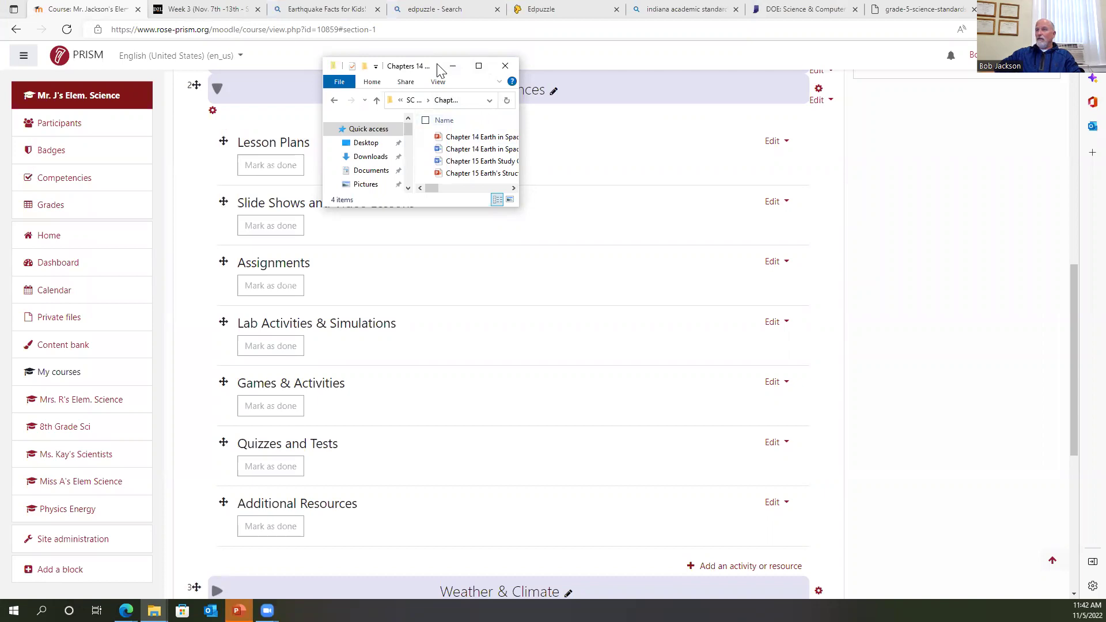
Step: Upload the Chapter 14 Earth in Space PowerPoint into Earth Sciences by dragging it from Explorer
drag(438, 68, 959, 45)
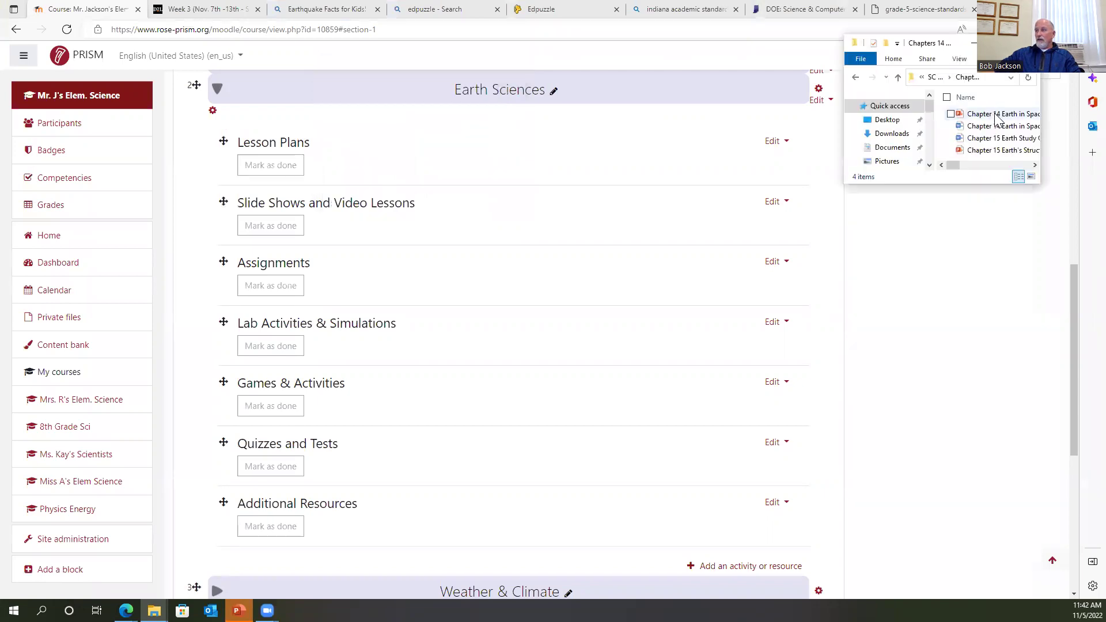
drag(998, 118, 303, 253)
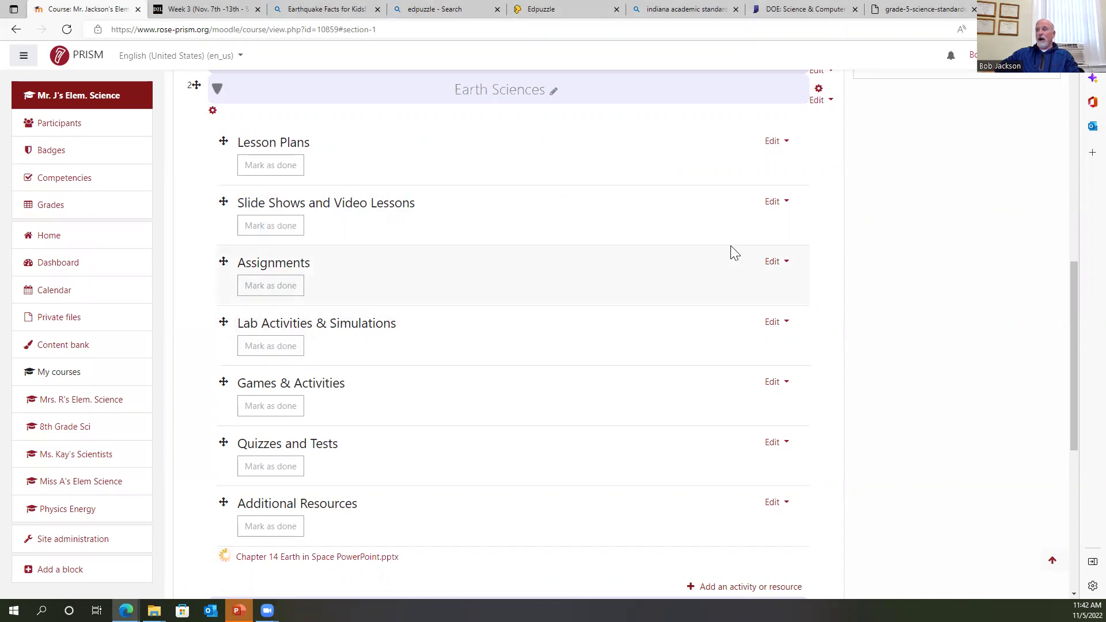
scroll(395, 183, down, 3)
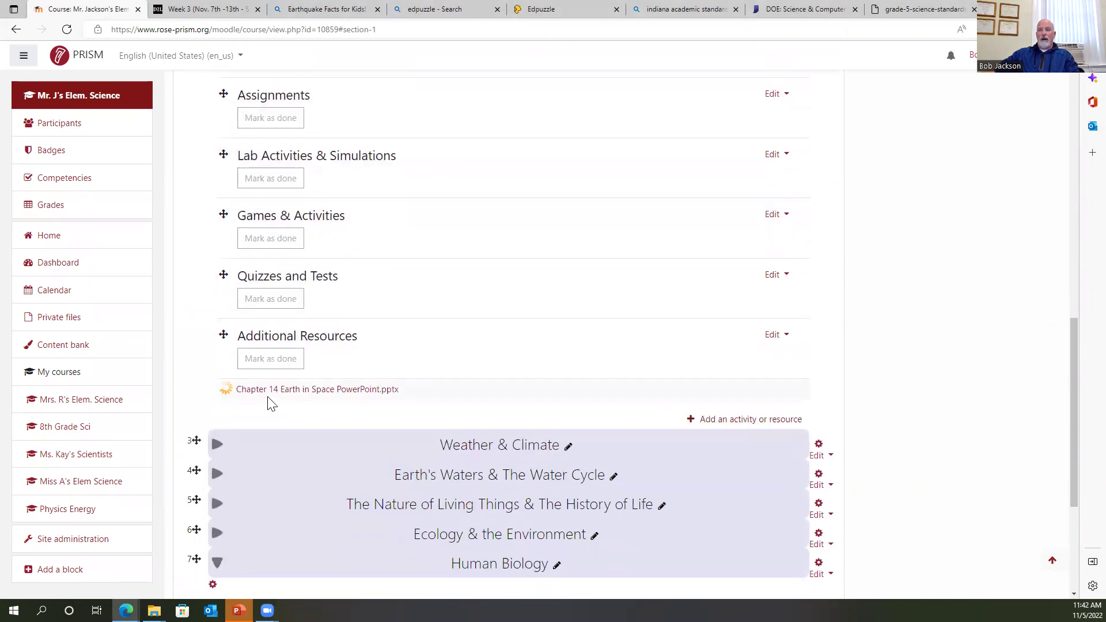
scroll(502, 276, up, 1)
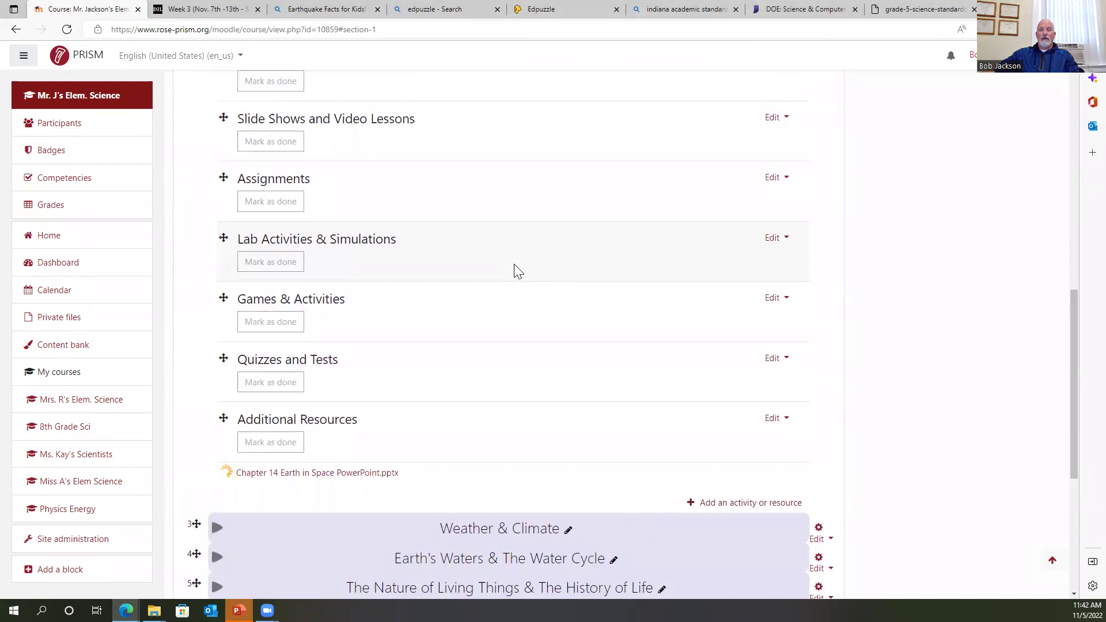
scroll(484, 311, up, 1)
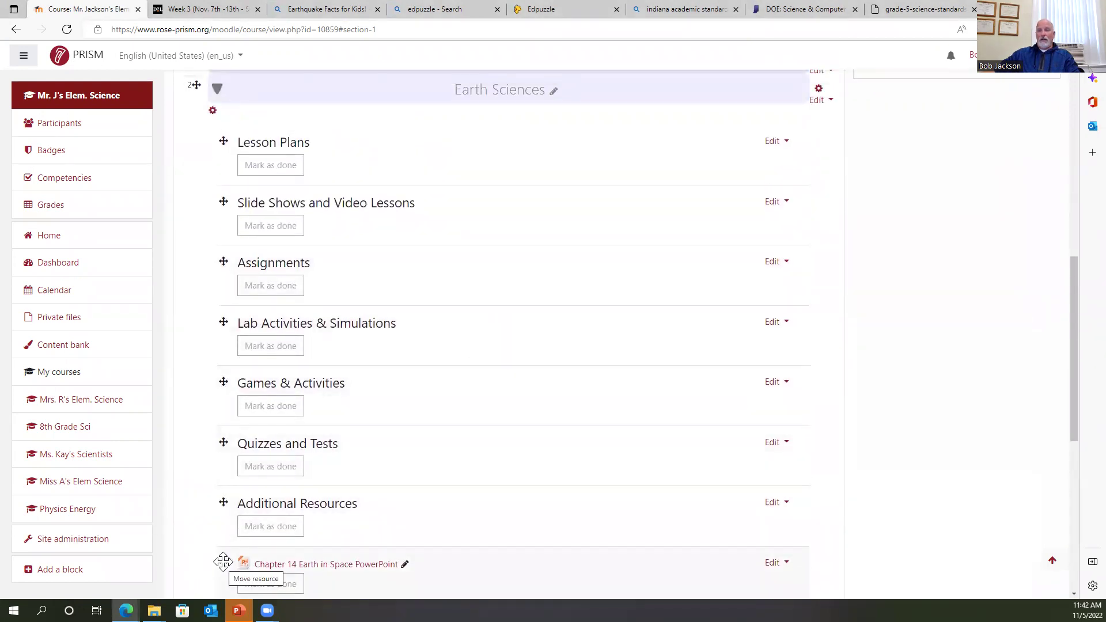
Step: Place Chapter 14 below Slide Shows and Video Lessons and indent it with Move right
drag(224, 560, 239, 245)
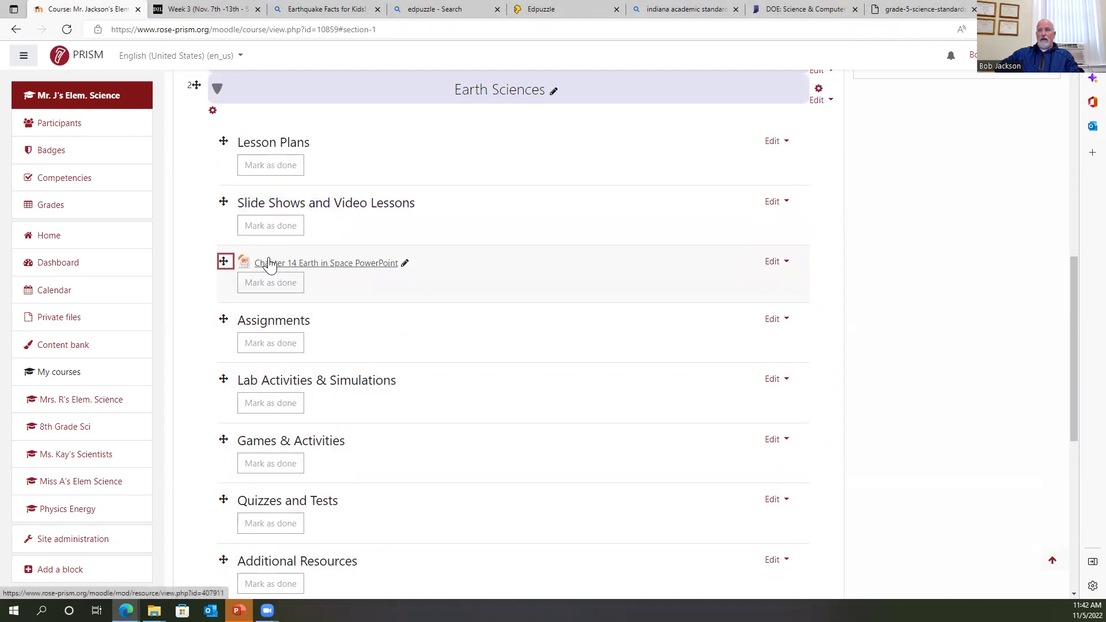
click(776, 265)
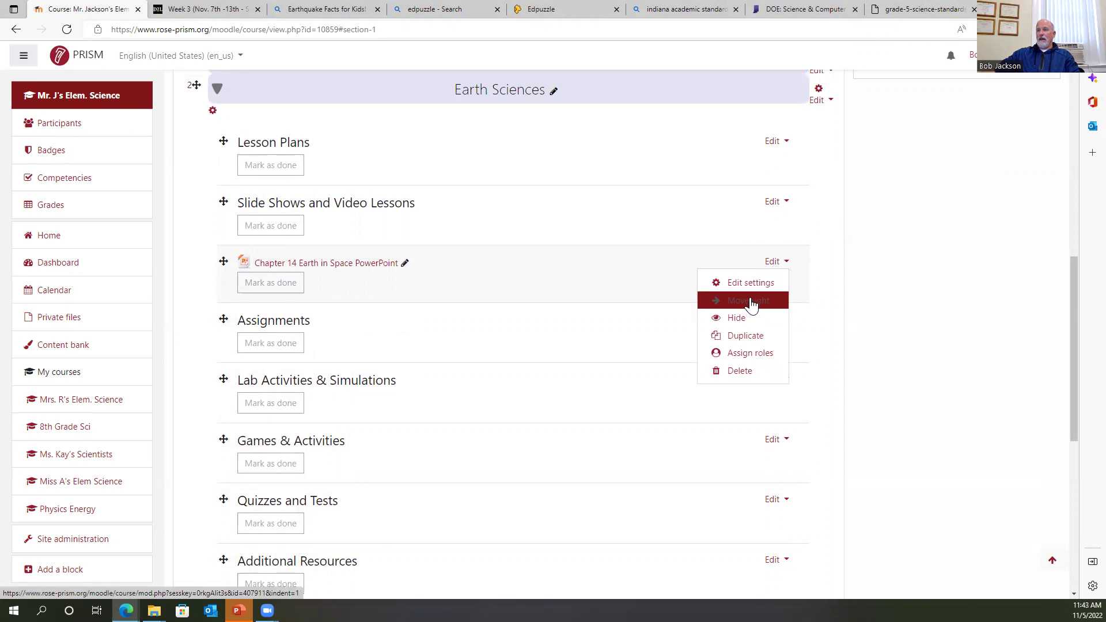
click(750, 299)
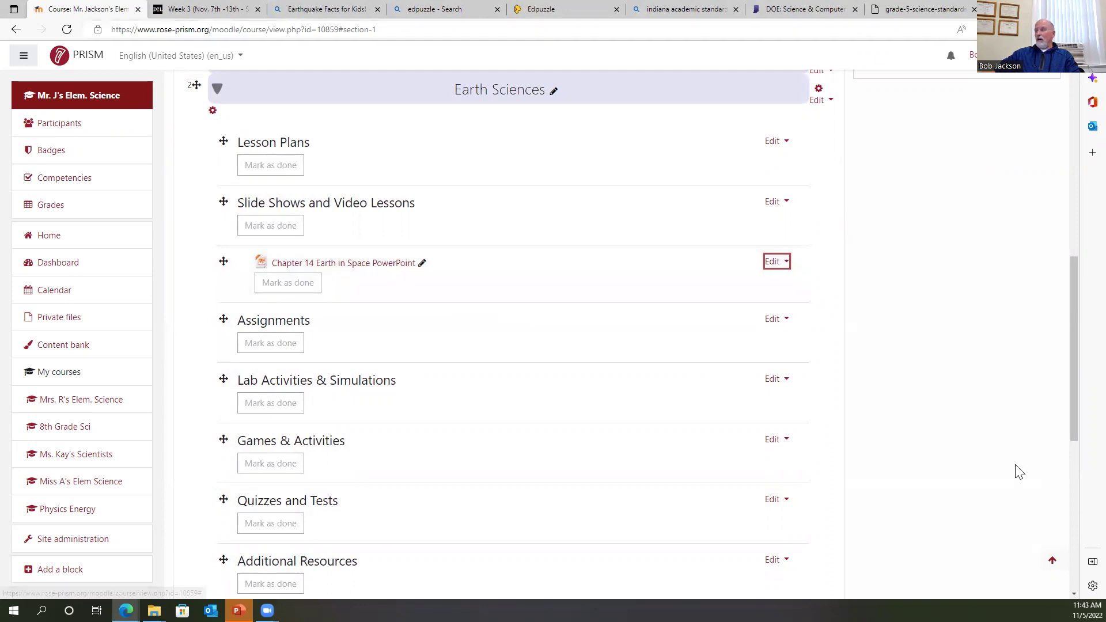
Step: Upload the Chapter 15 Earths Structure PowerPoint and position it below Chapter 14
click(154, 611)
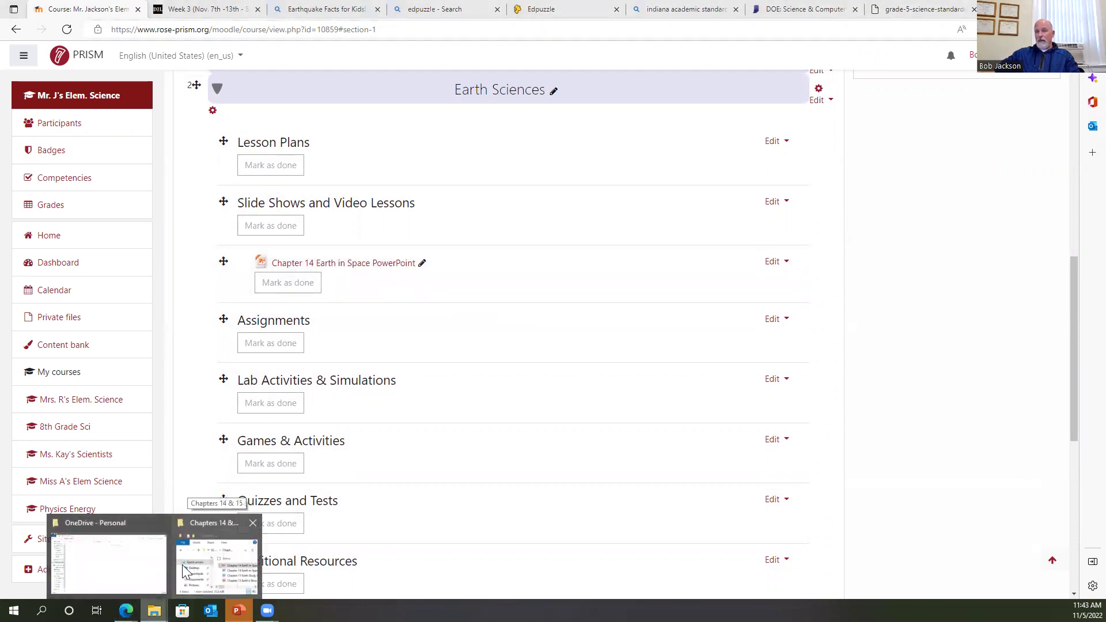
click(204, 552)
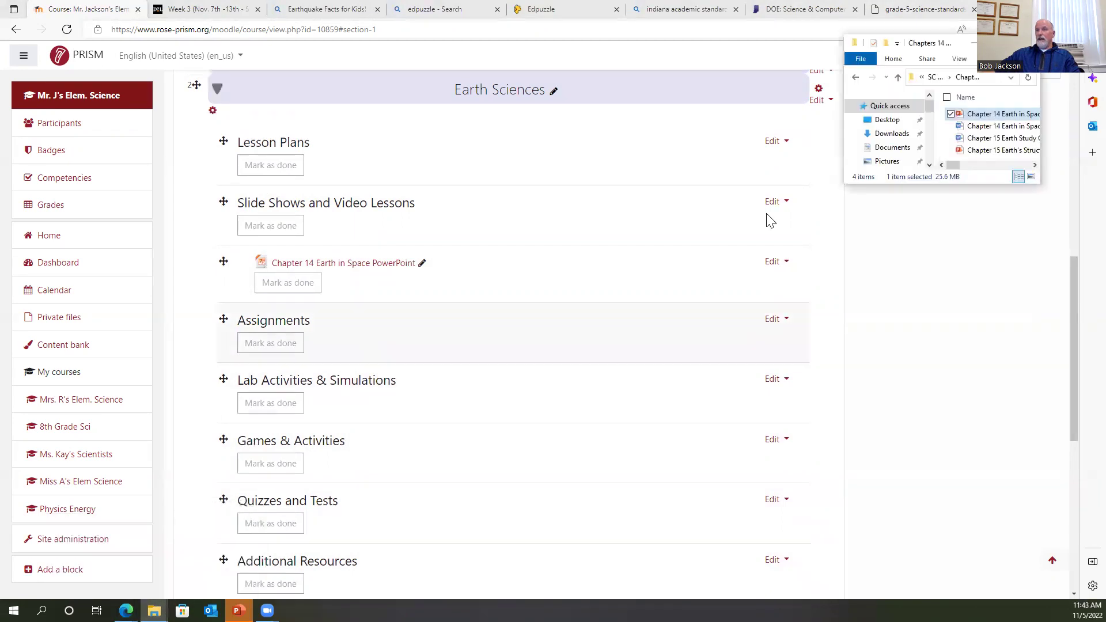
drag(992, 152, 558, 242)
scroll(558, 241, down, 3)
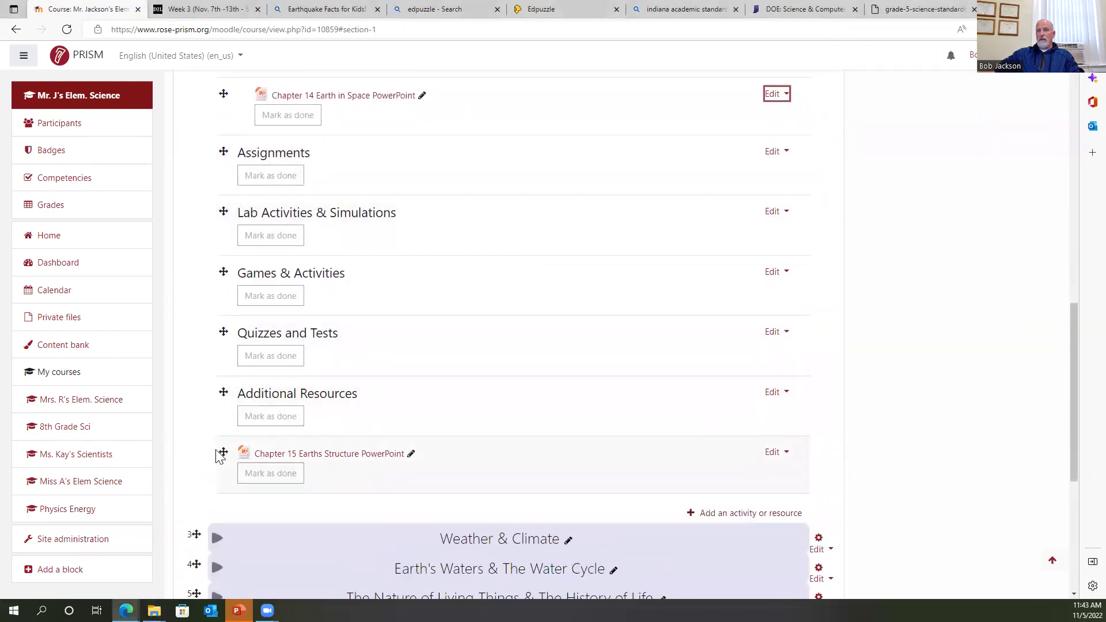
drag(221, 450, 259, 151)
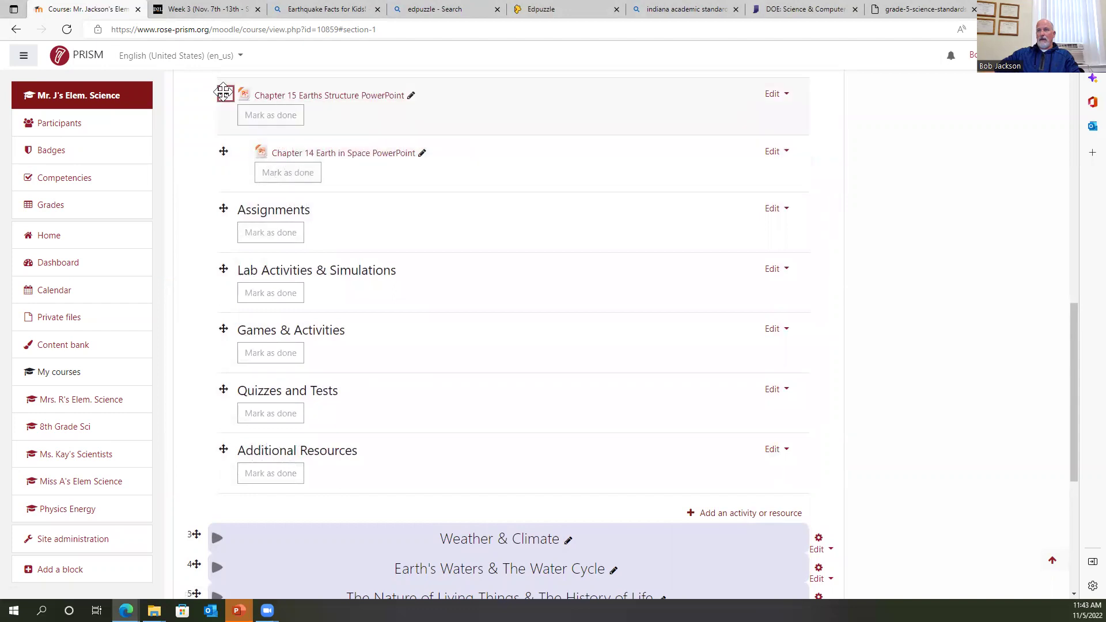
drag(224, 93, 223, 149)
drag(223, 94, 230, 141)
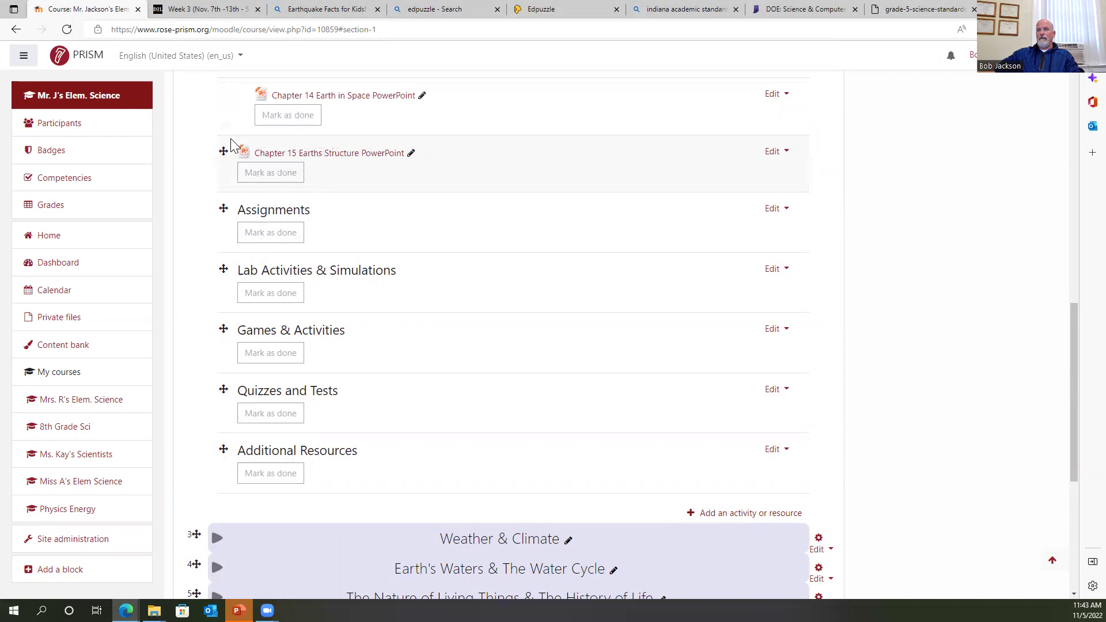
Step: Indent Chapter 15 with Move right to line up with Chapter 14
click(775, 152)
click(776, 152)
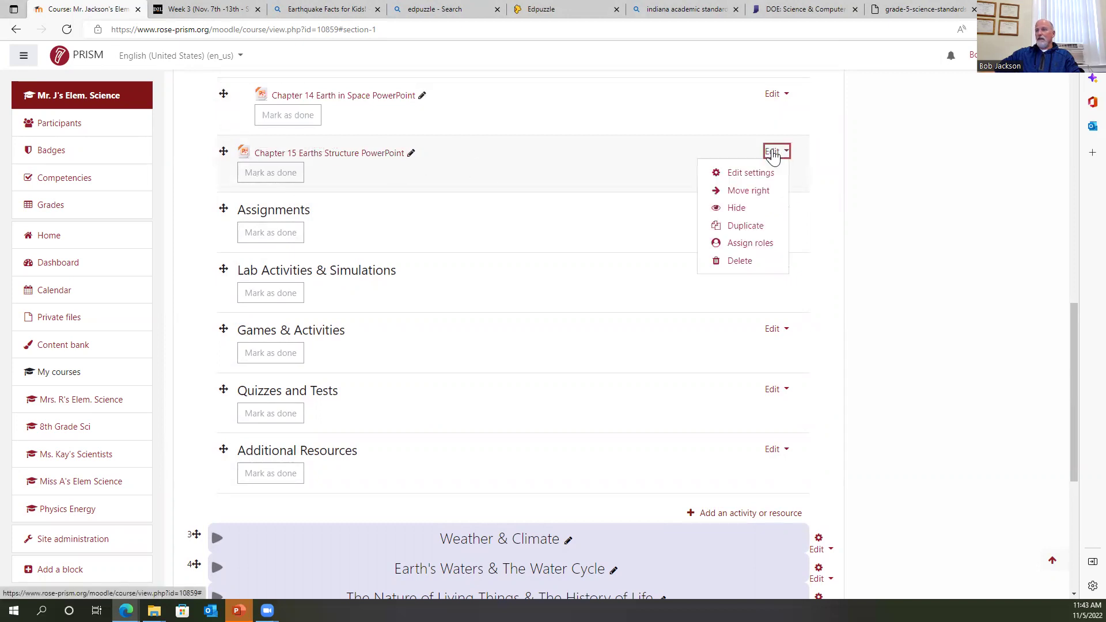
click(765, 189)
scroll(669, 190, up, 5)
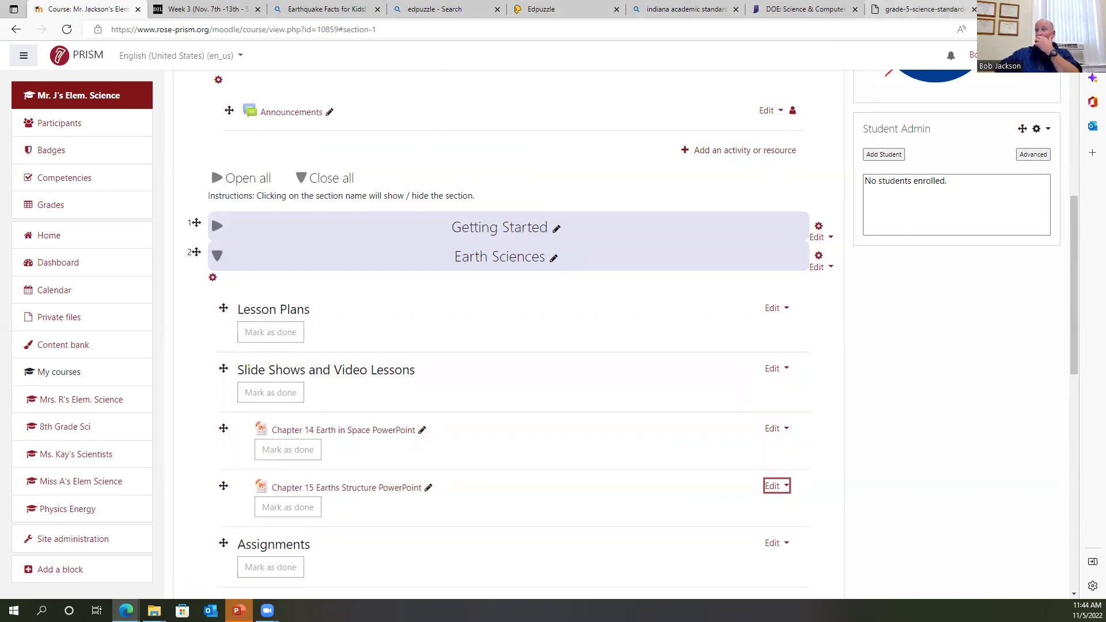
Step: Search Bing videos for 'makemegenius earthquakes' and open the Plate Tectonics for Kids video
key(ctrl+t)
click(703, 32)
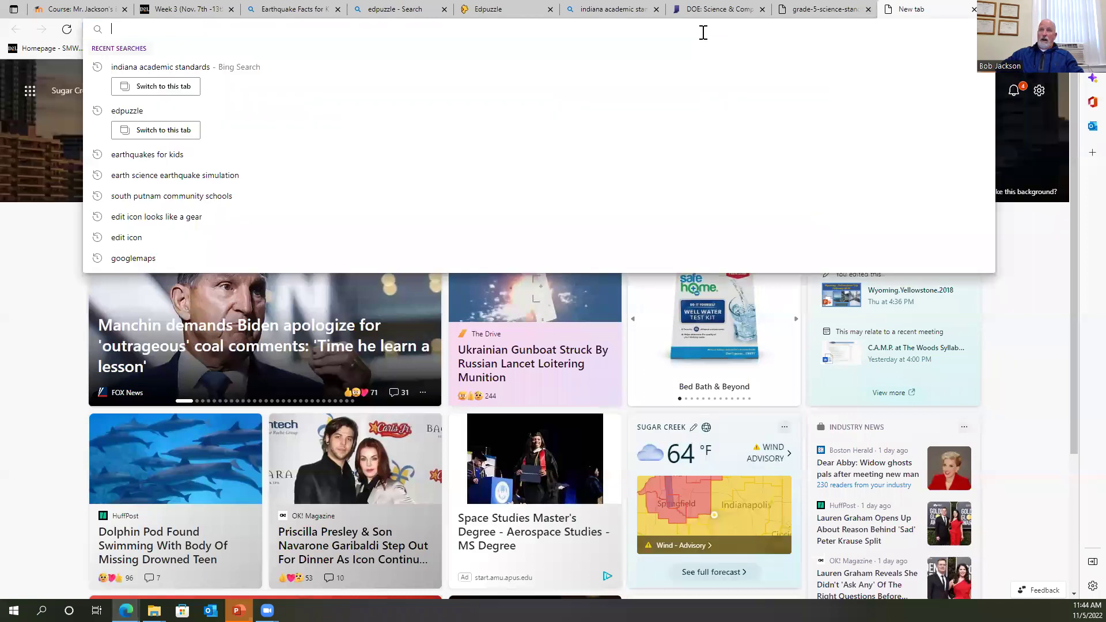
text(mak)
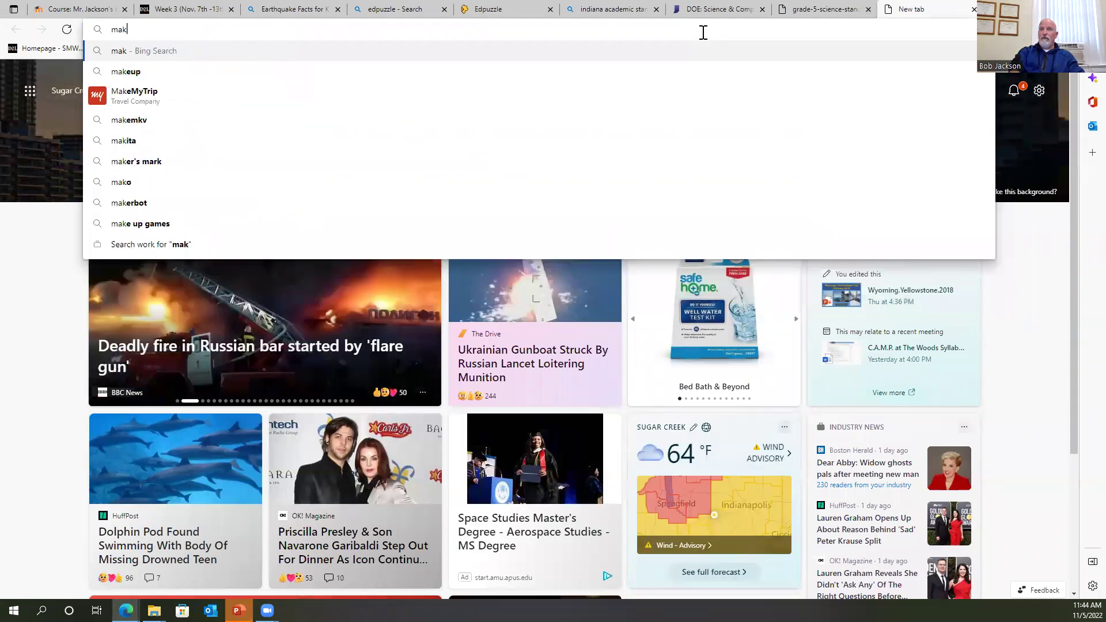
text(emegeni)
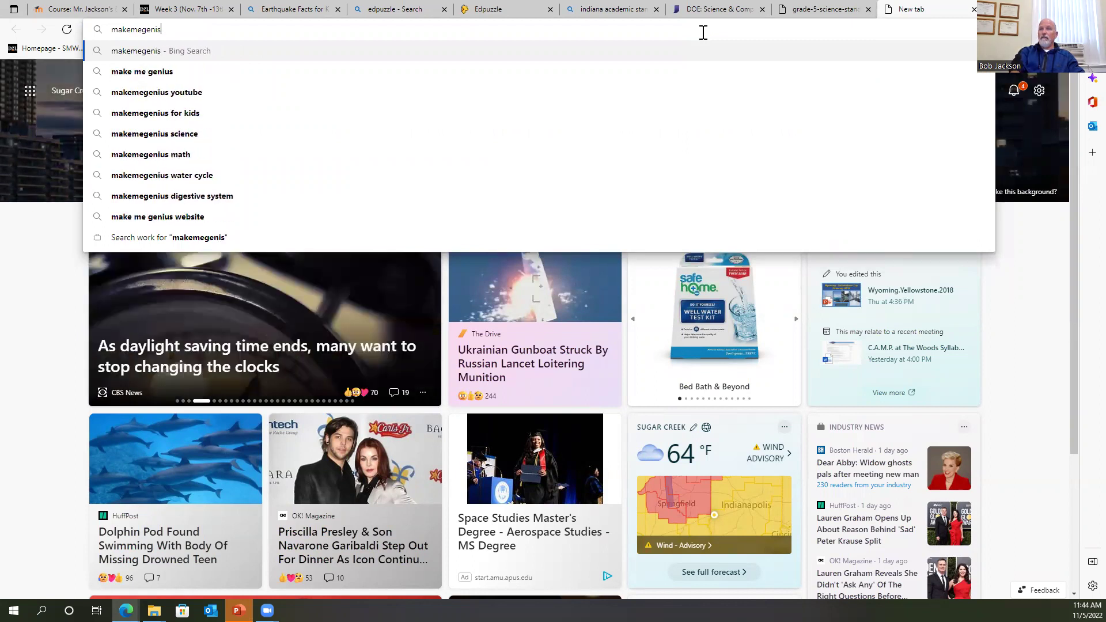
text(us earthquakes)
key(Return)
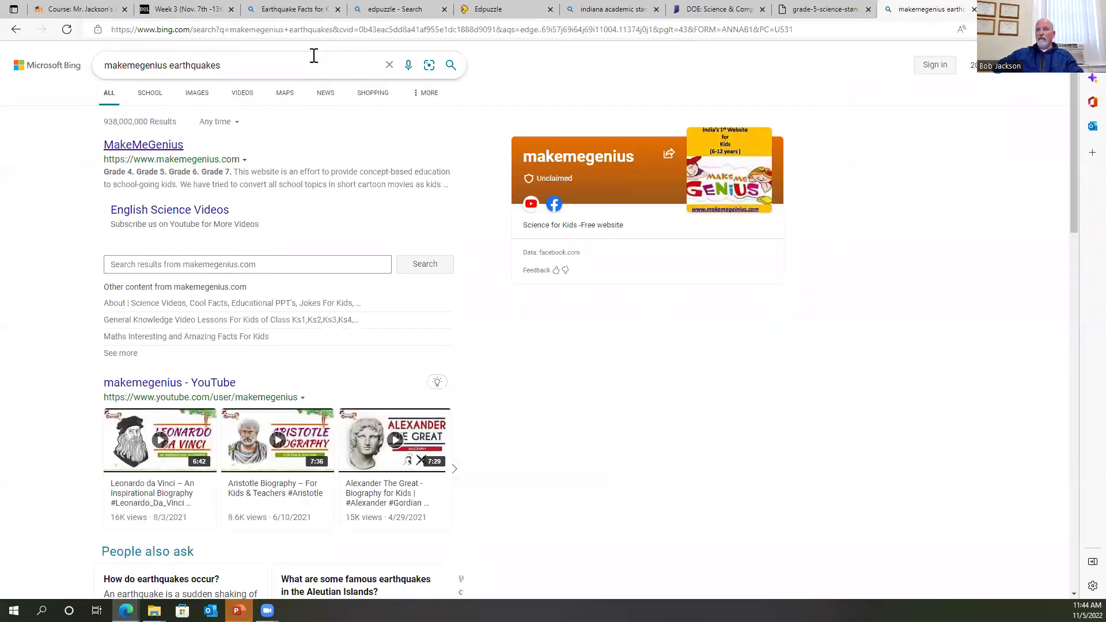
click(246, 94)
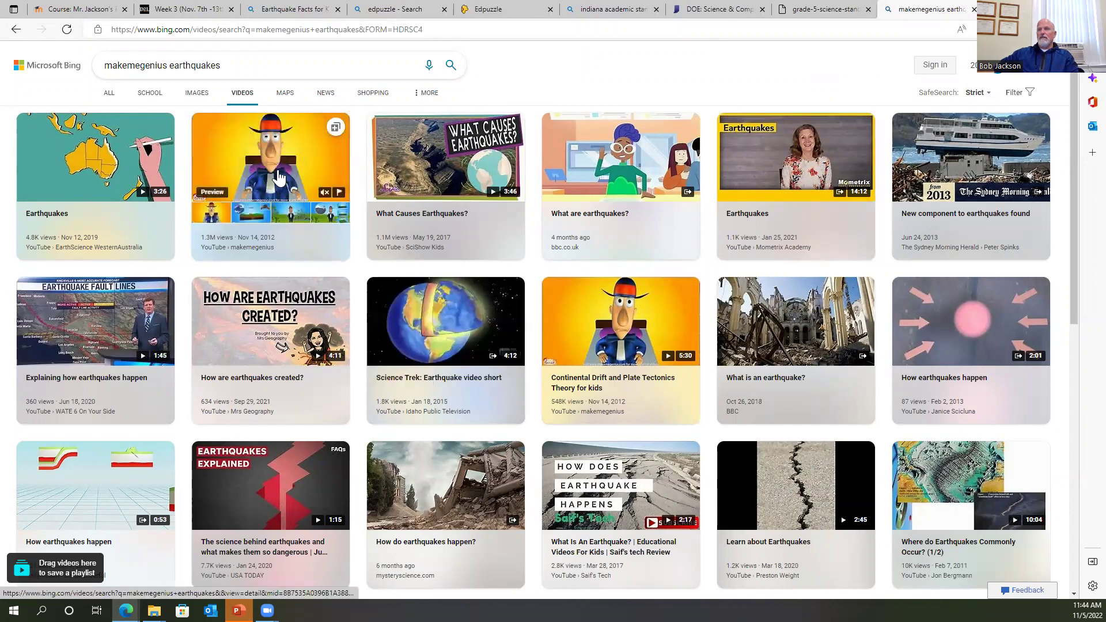
click(257, 164)
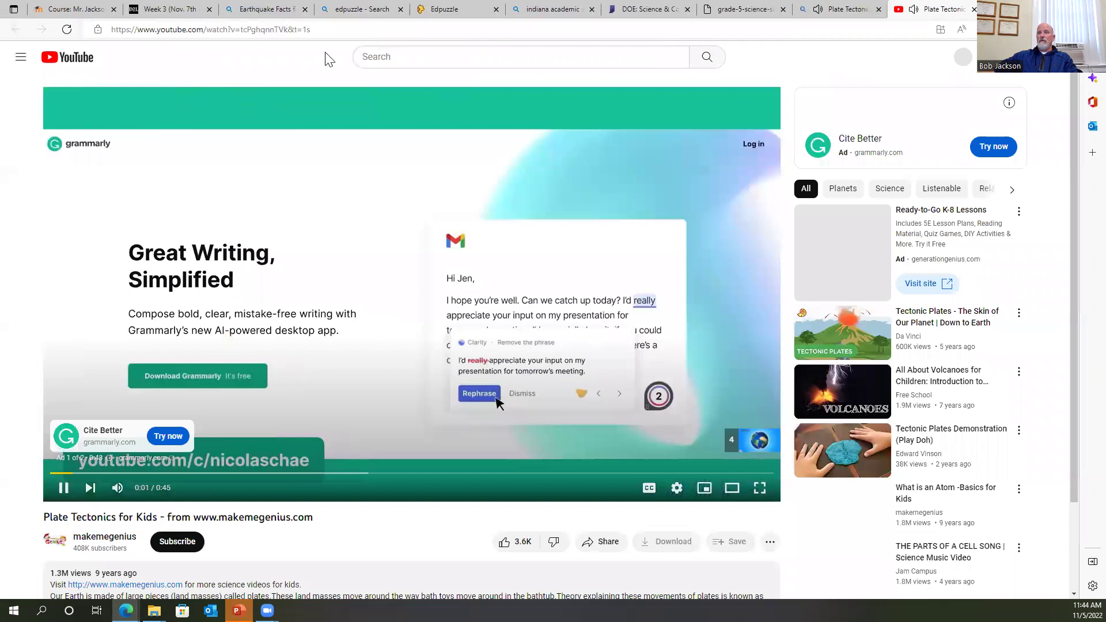
Step: Pause the video ad and copy the youtu.be share link for 'Plate Tectonics for Kids'
click(64, 490)
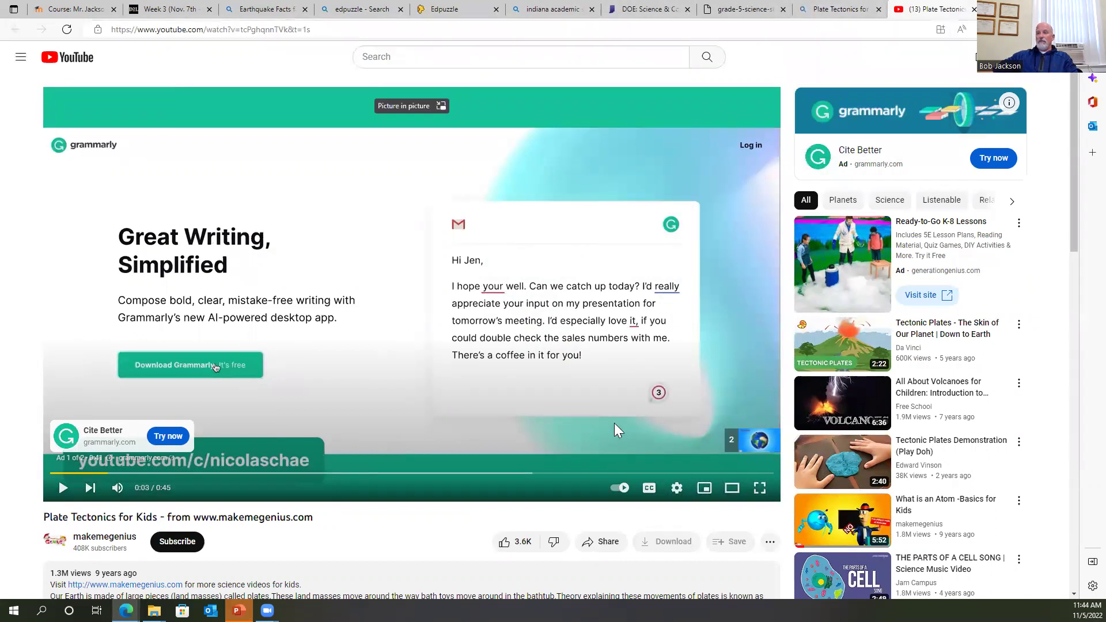
click(603, 550)
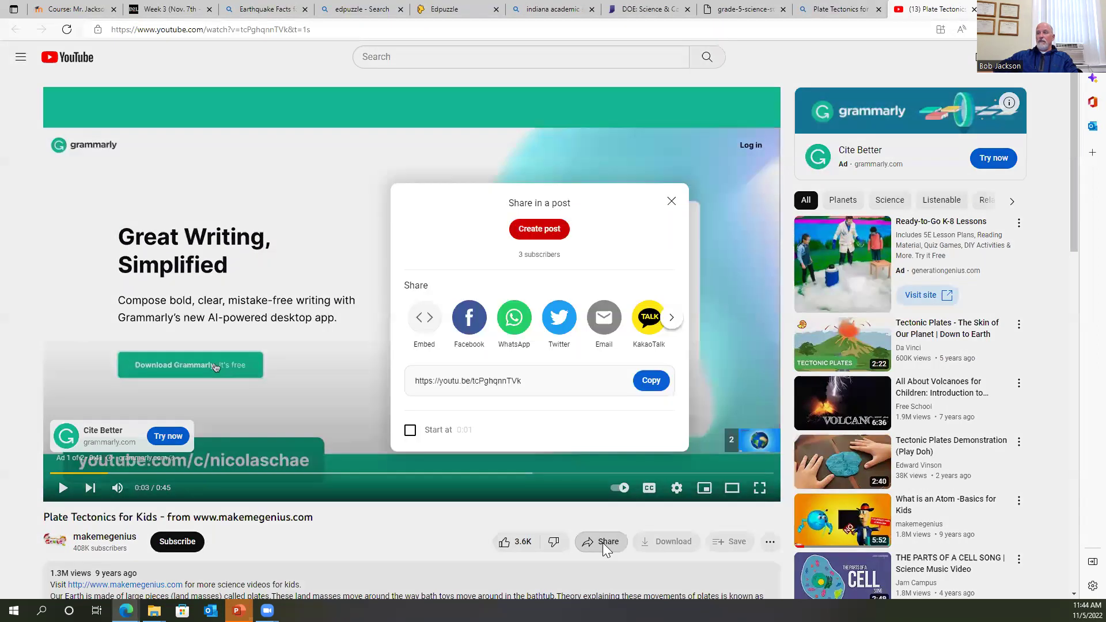
click(652, 392)
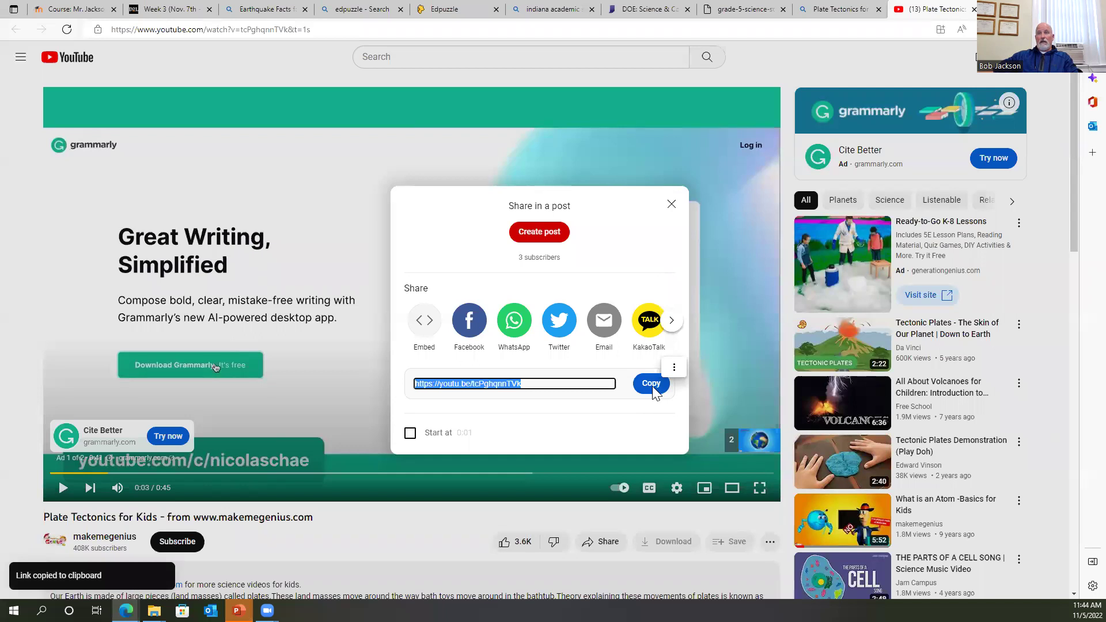
Step: Start a new URL resource in Earth Sciences with the copied YouTube link as External URL
click(58, 10)
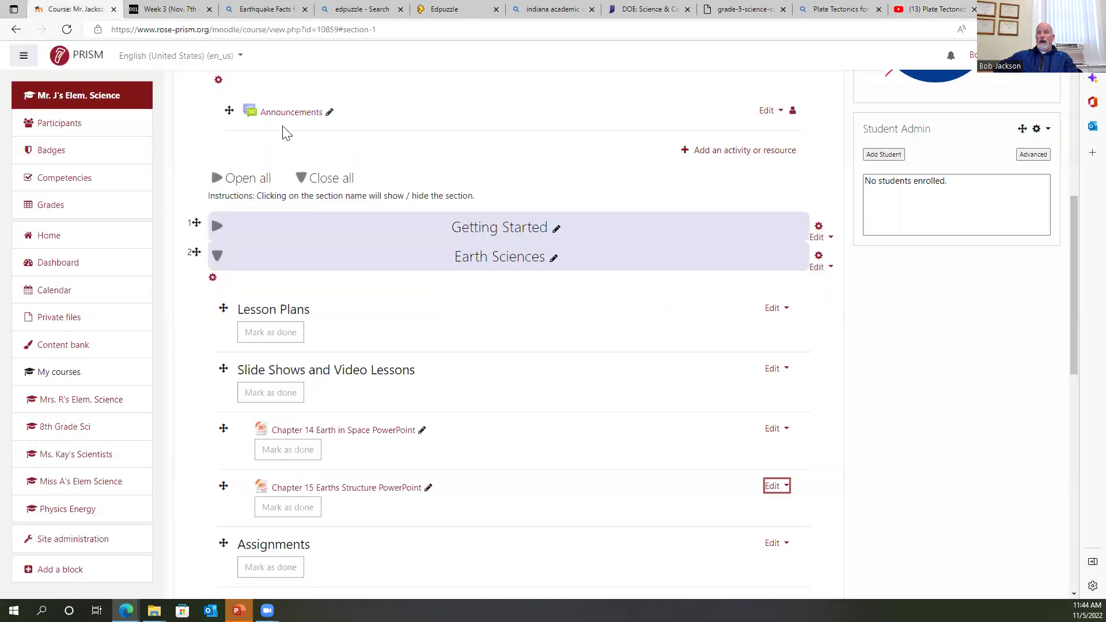
scroll(504, 305, down, 7)
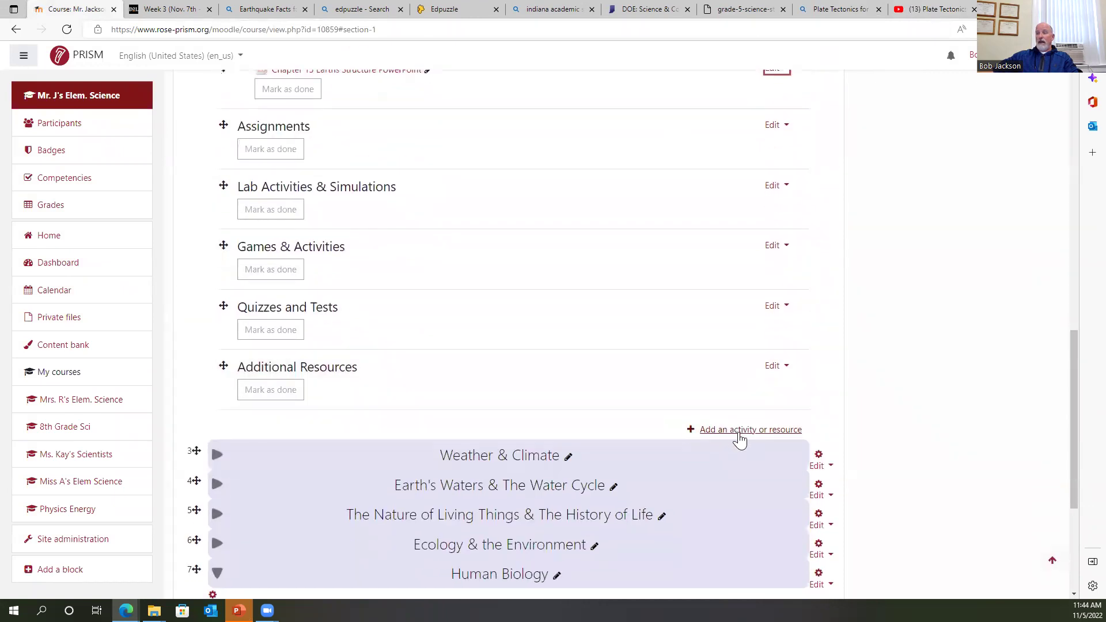
click(742, 432)
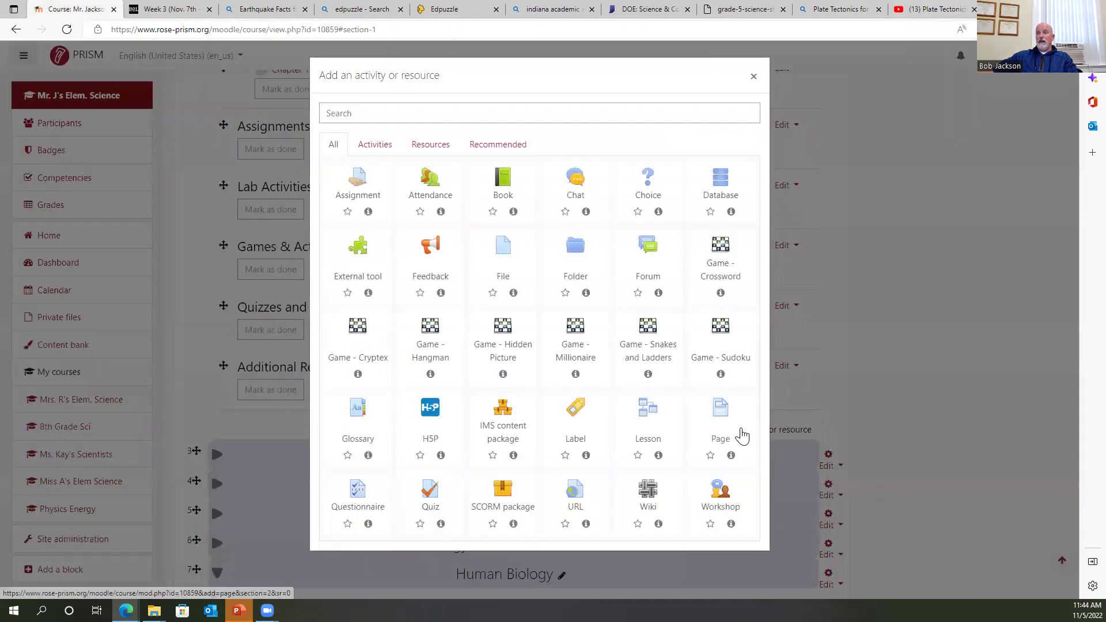
click(575, 491)
click(444, 283)
right_click(445, 283)
click(480, 391)
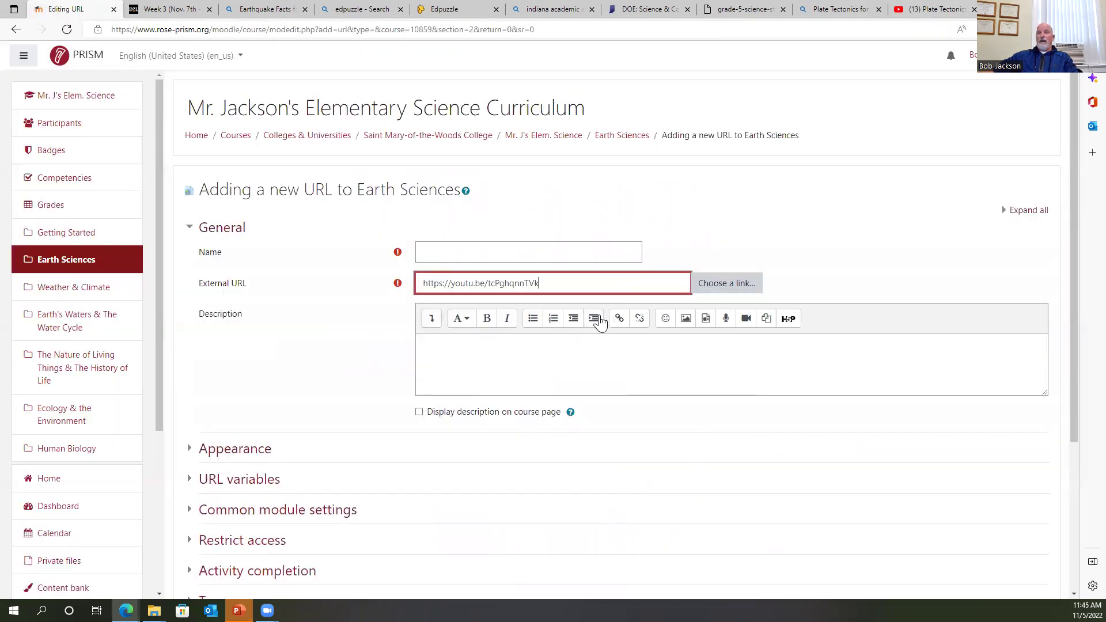
Step: Name the link 'Plate Tectonics for Kids (MakeMeGenius)' using the title copied from YouTube
click(933, 9)
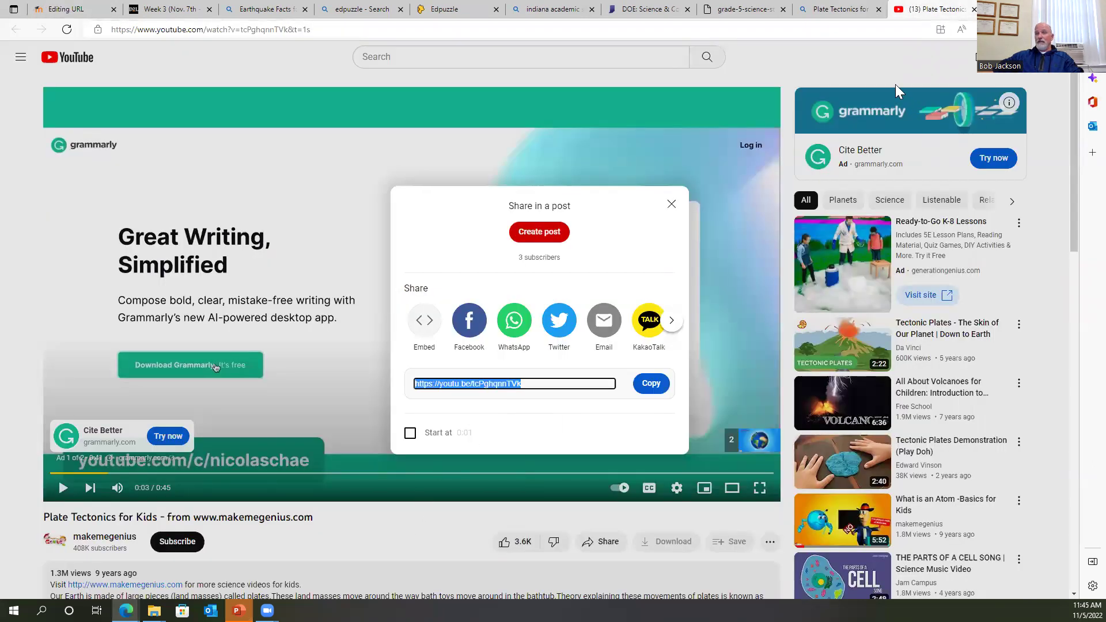
click(44, 519)
double_click(48, 517)
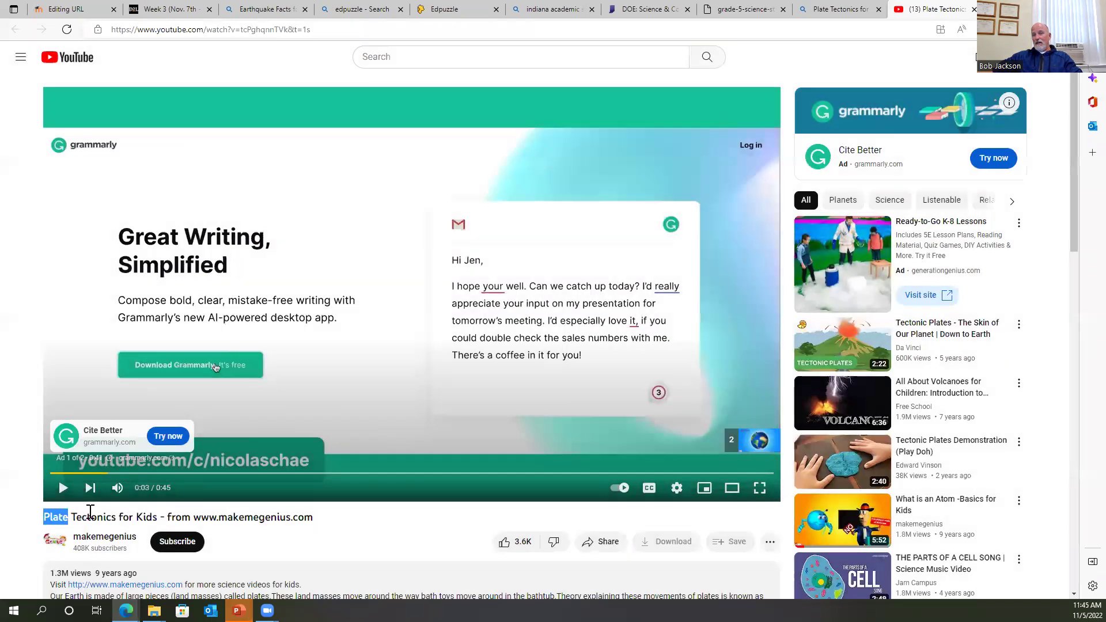
drag(150, 516, 154, 517)
right_click(151, 515)
click(181, 253)
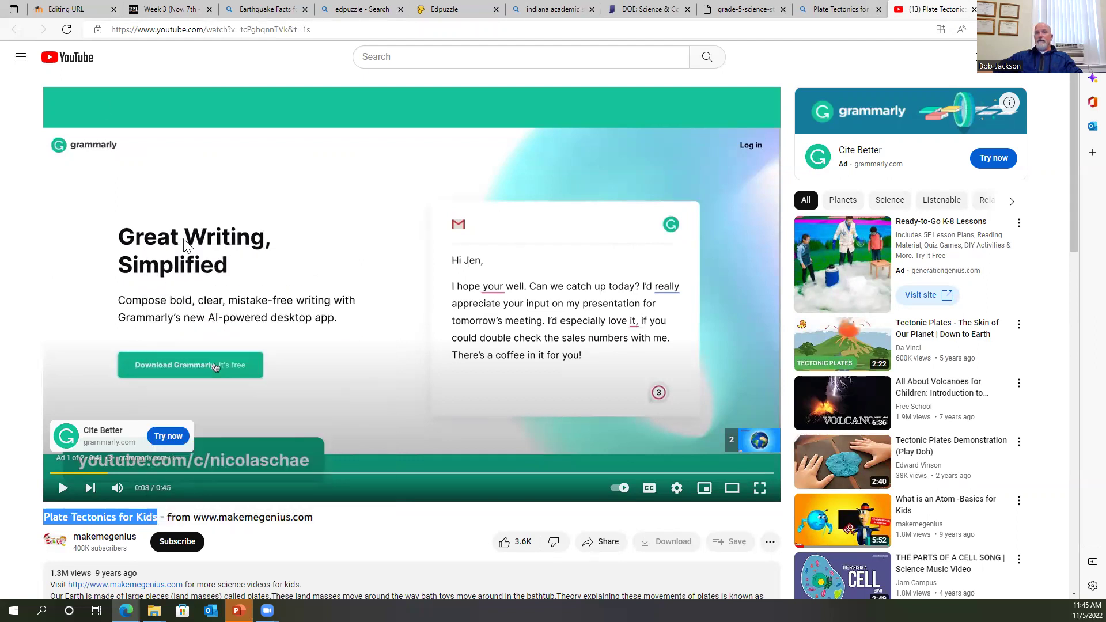
click(72, 10)
click(425, 252)
right_click(425, 252)
click(472, 363)
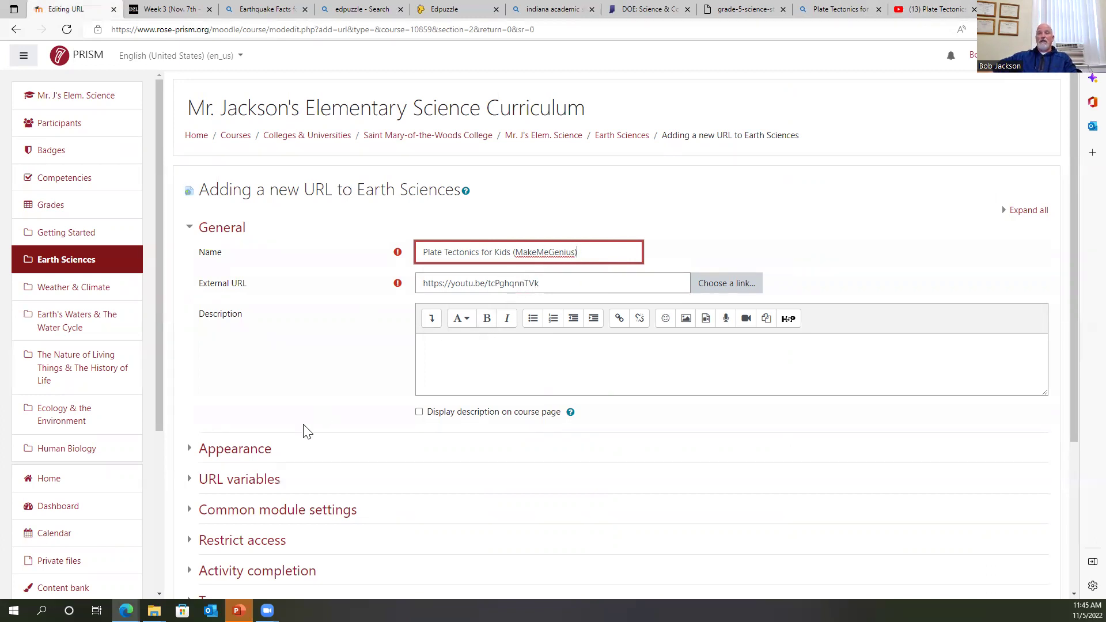
Step: Set the link's Appearance display to New window and save it to the course
click(246, 450)
click(476, 472)
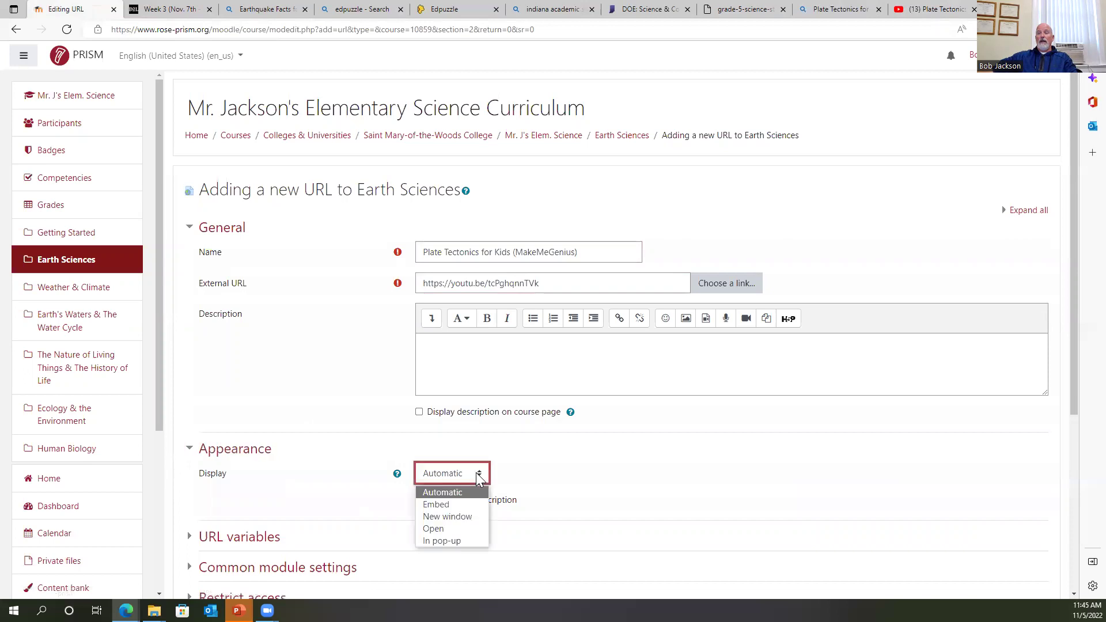
click(451, 517)
scroll(624, 404, down, 3)
click(489, 525)
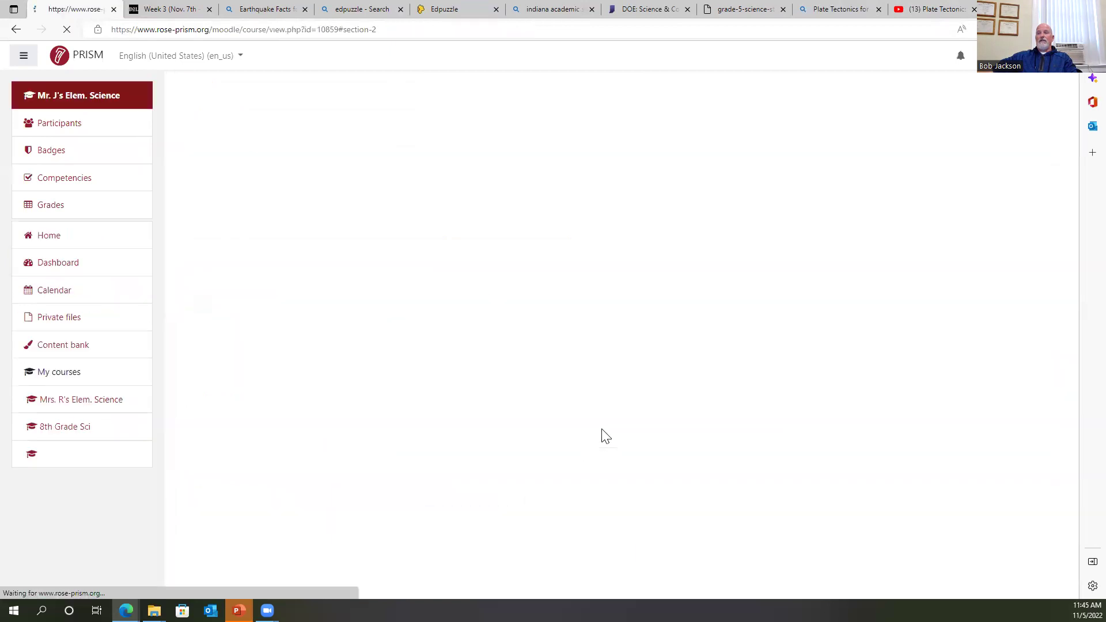
Step: Drag the Plate Tectonics link below Chapter 15 and indent it with Move right
scroll(518, 288, down, 3)
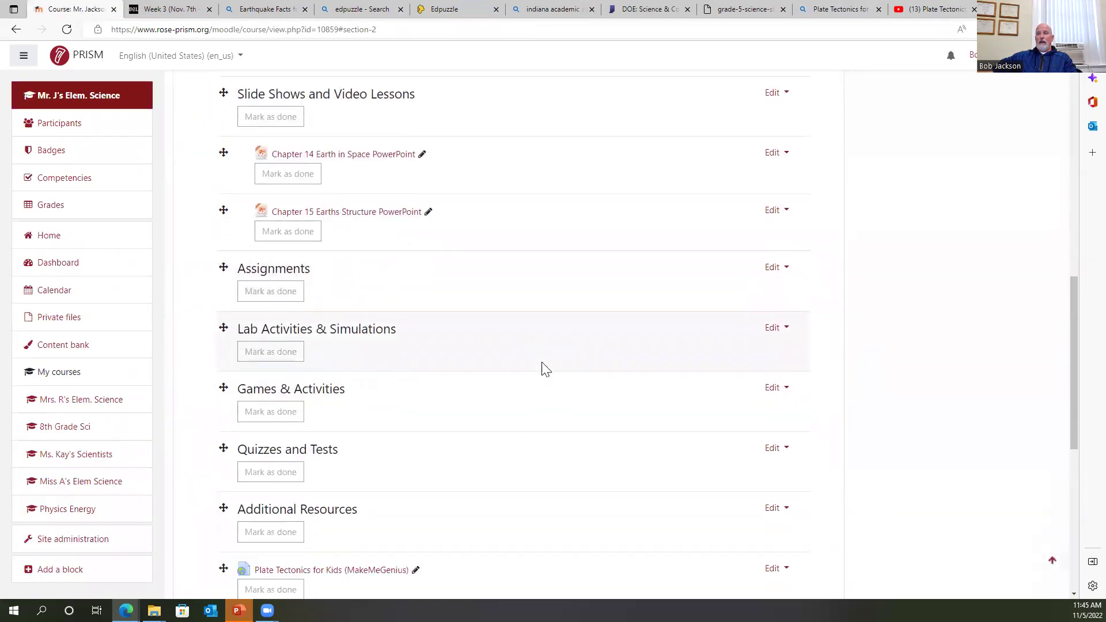
drag(222, 540, 247, 228)
click(775, 241)
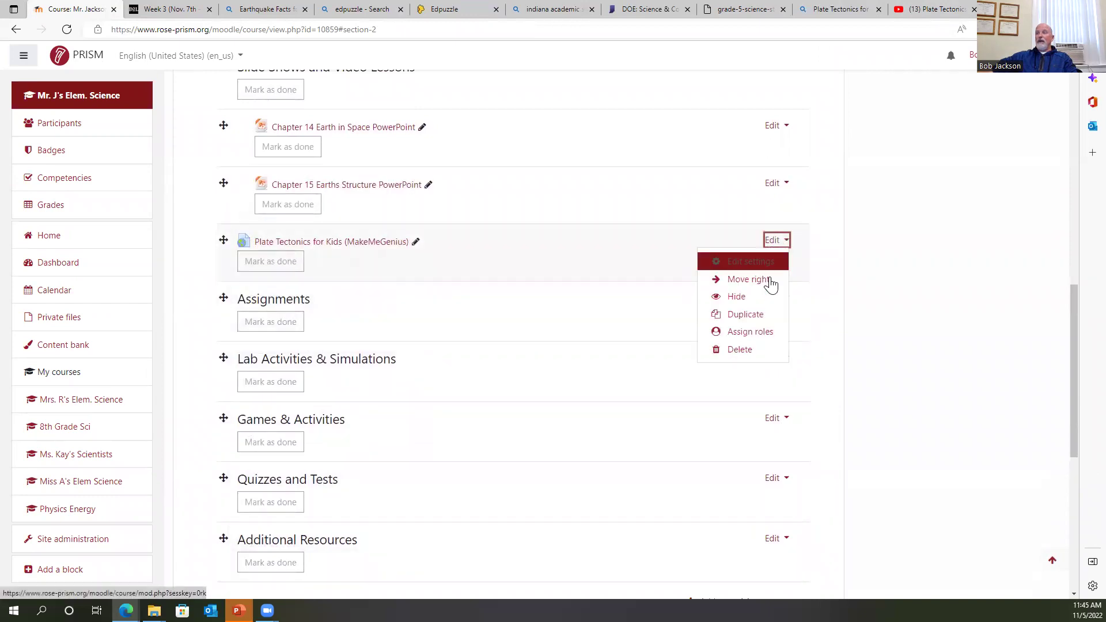
click(739, 282)
scroll(617, 319, down, 2)
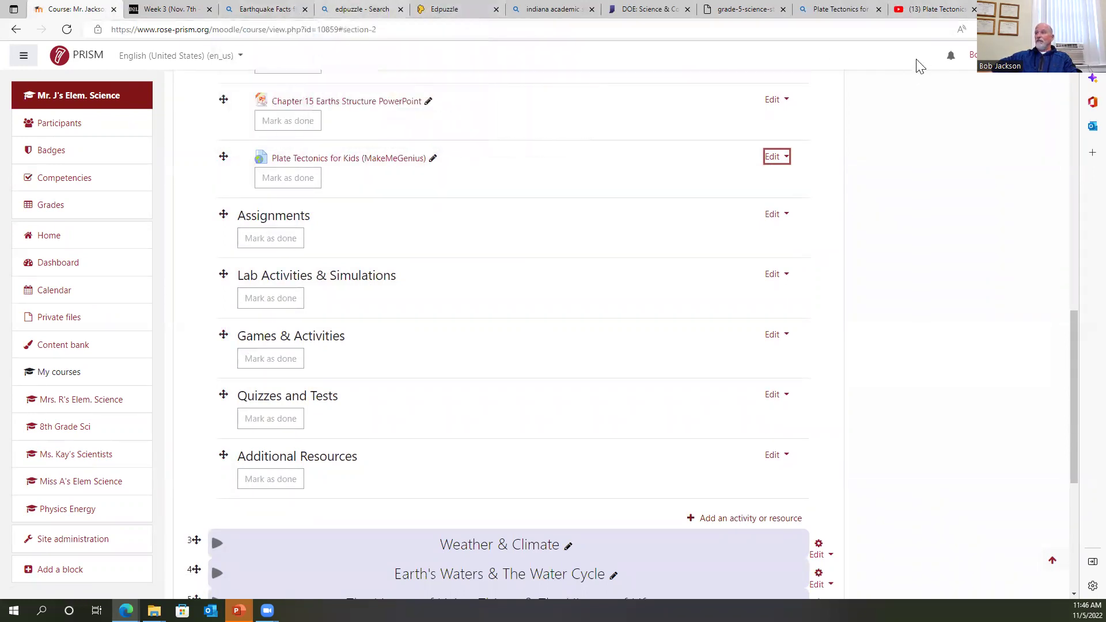
Step: Search for 'phet simulations' in a new tab and open the PhET Interactive Simulations site
key(ctrl+t)
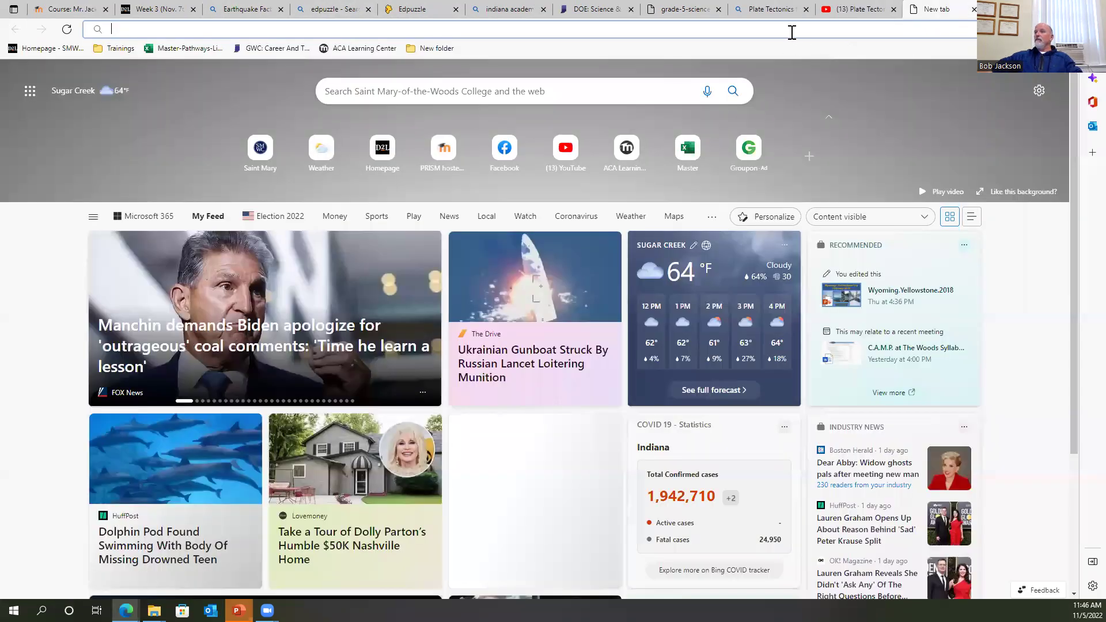
click(792, 31)
text(Peh)
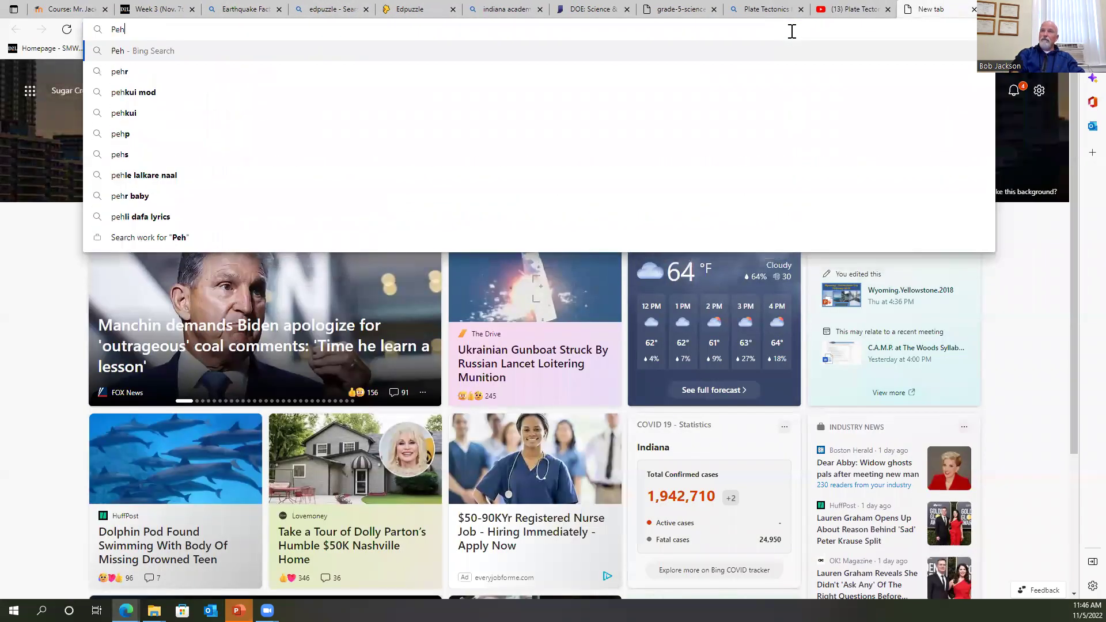
key(BackSpace)
key(BackSpace)
text(het s)
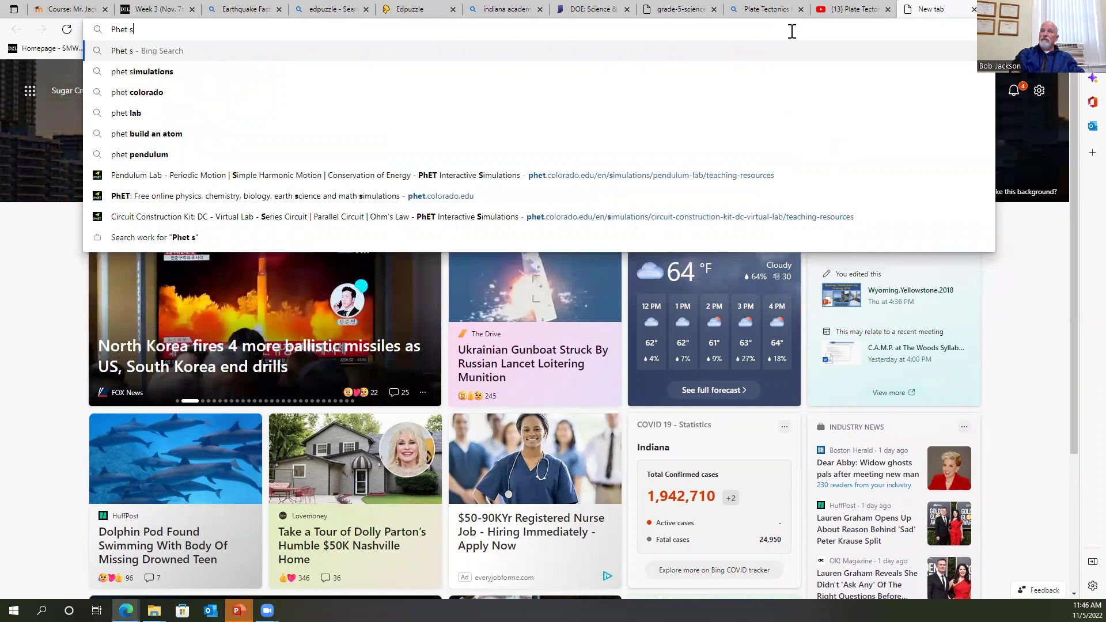
text(imulations)
key(Return)
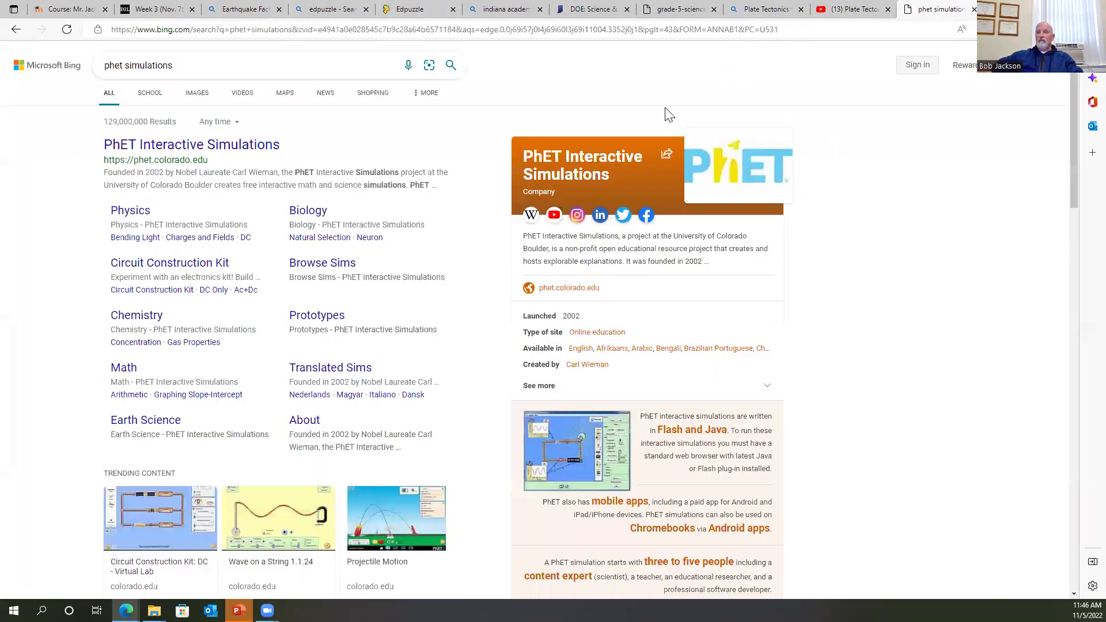
click(201, 145)
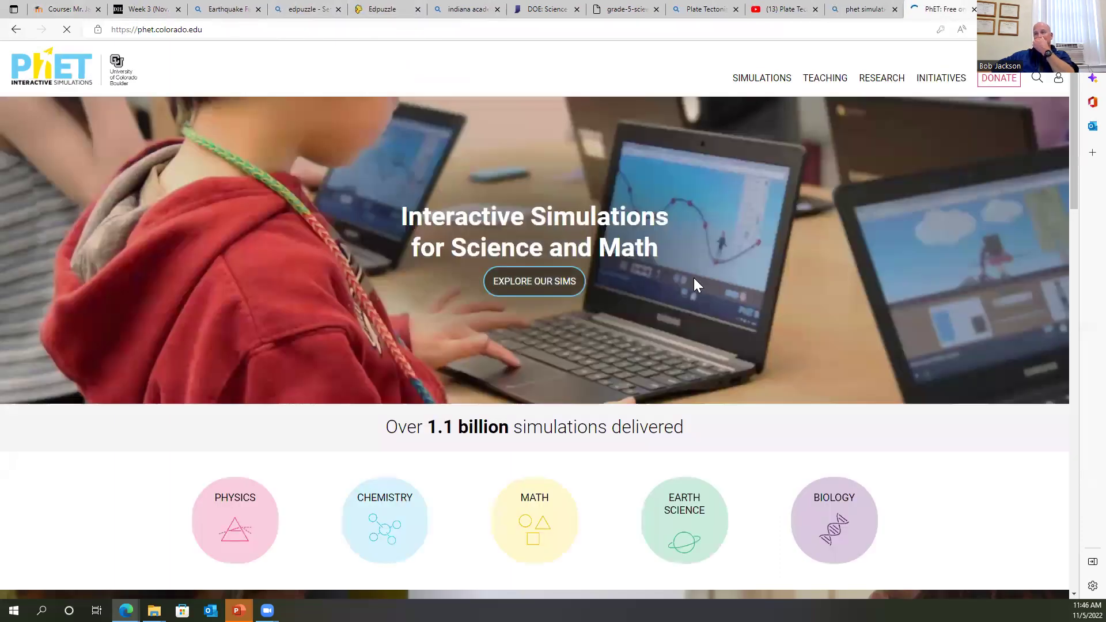
Step: Filter the simulations to Earth Science and browse the 16 results
mouse_move(920, 92)
click(768, 82)
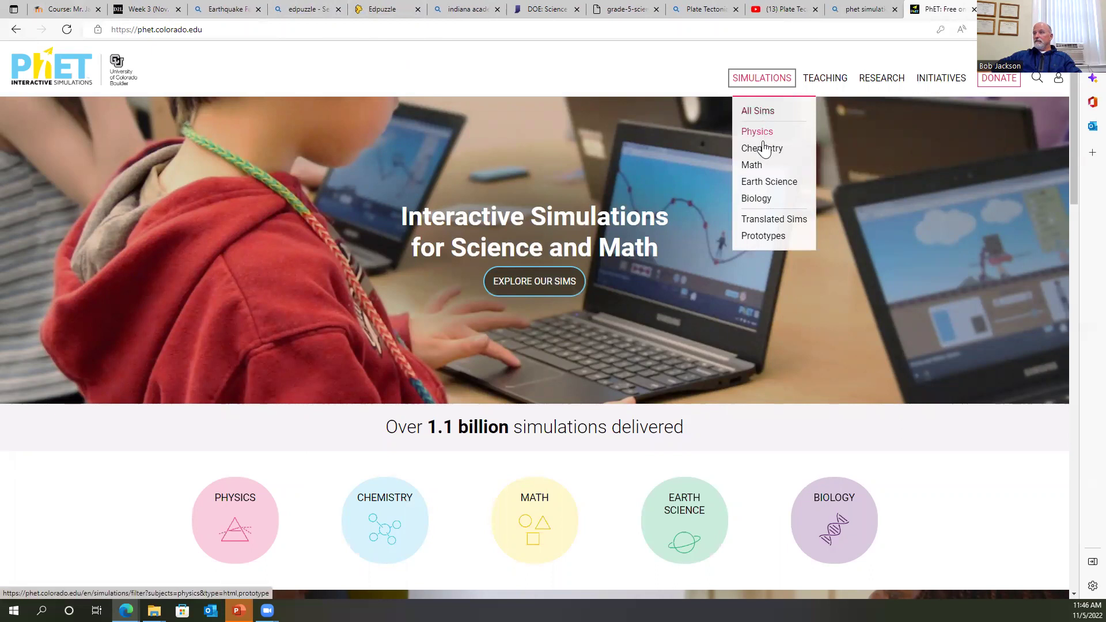
click(767, 183)
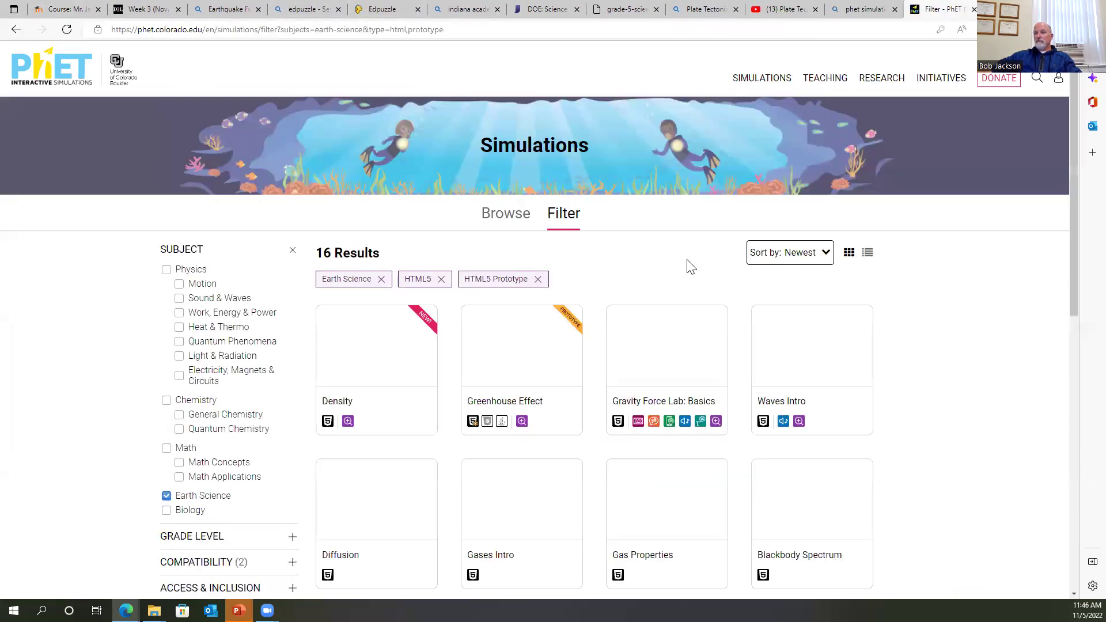
scroll(921, 307, down, 2)
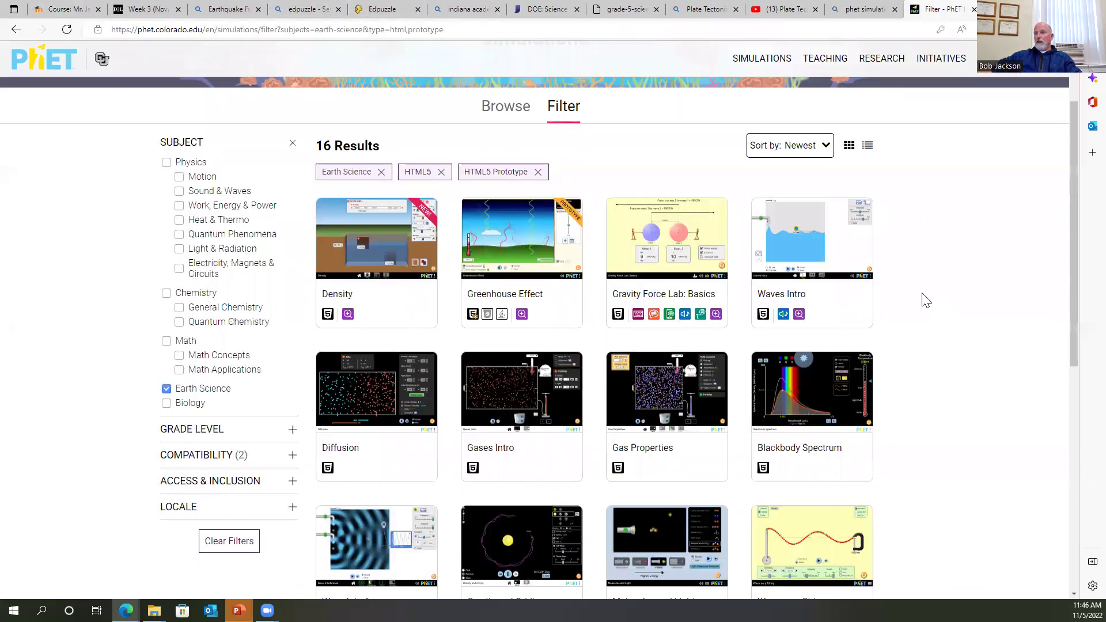
scroll(921, 300, down, 1)
scroll(925, 293, down, 1)
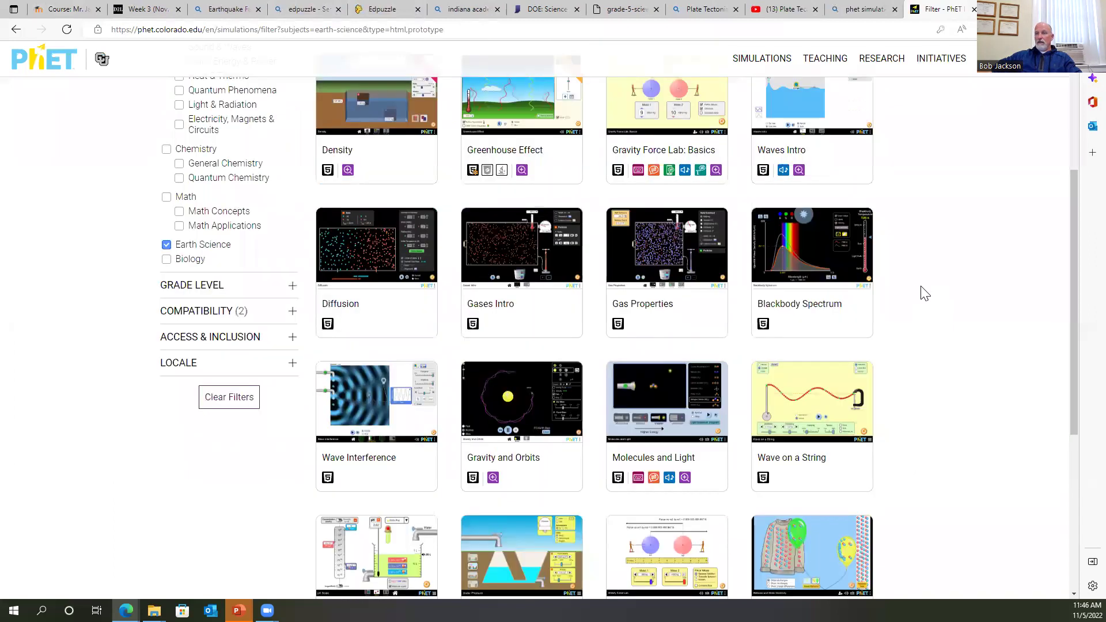
scroll(925, 293, down, 1)
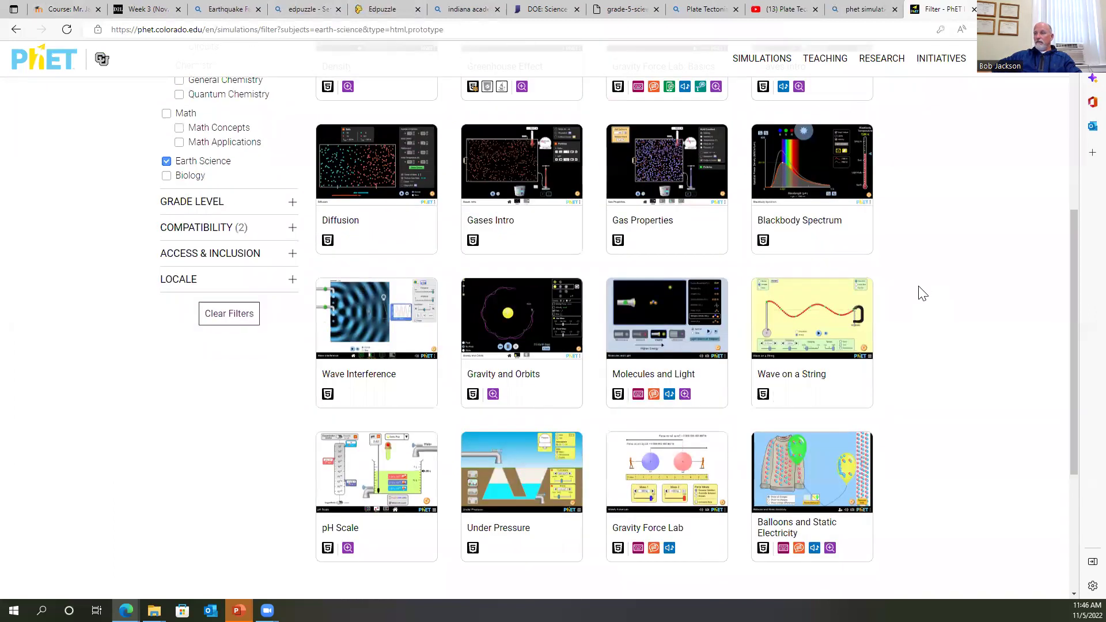
scroll(923, 294, down, 1)
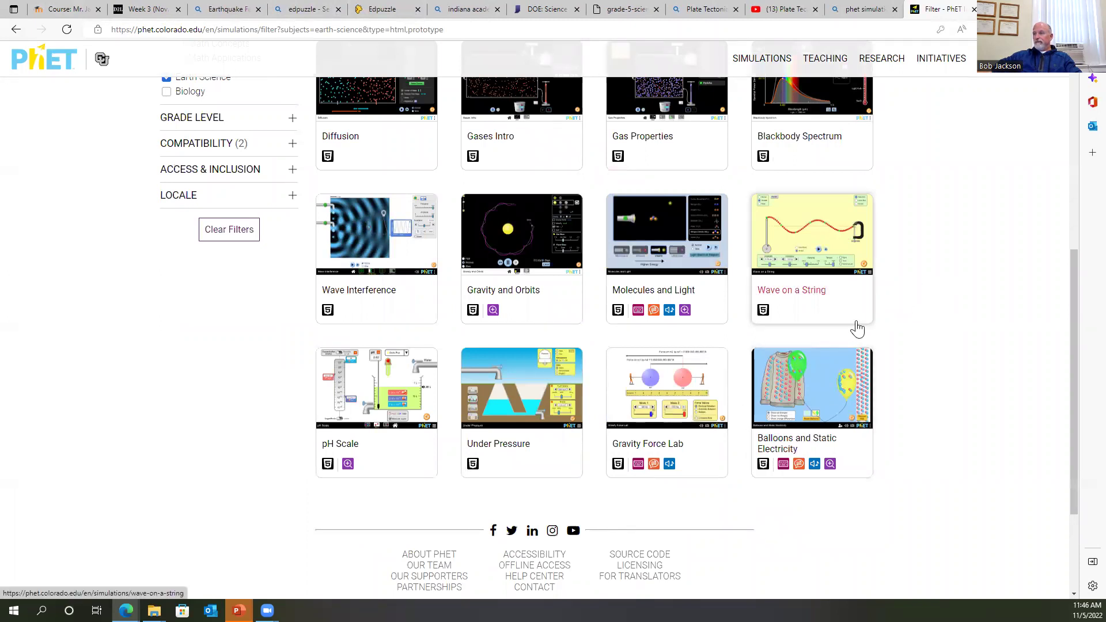
scroll(854, 323, up, 1)
scroll(939, 349, up, 1)
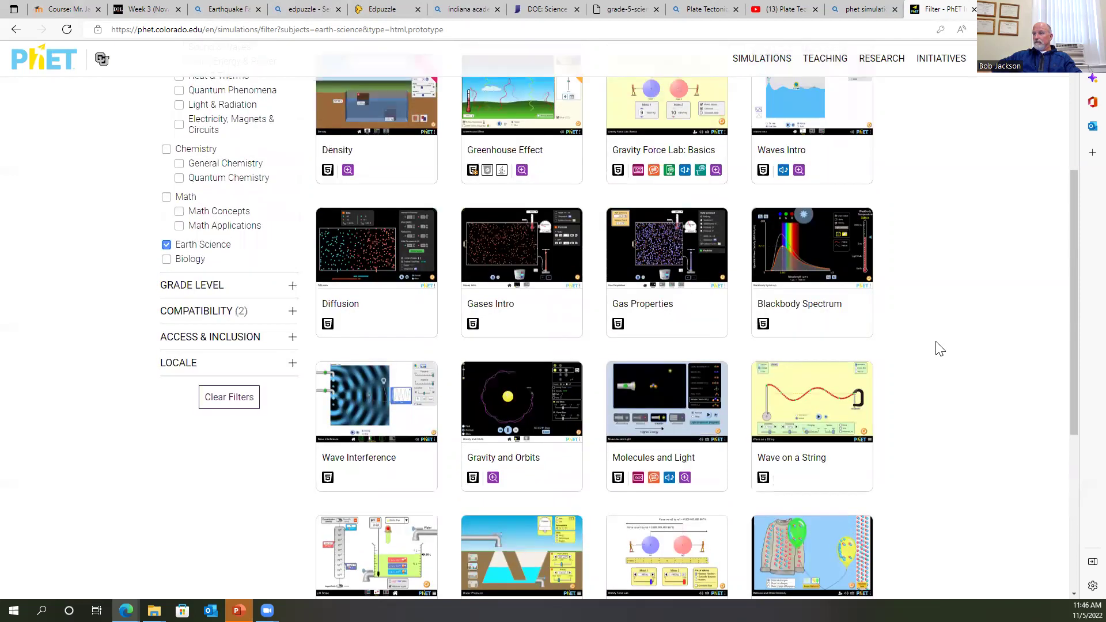
scroll(939, 348, up, 1)
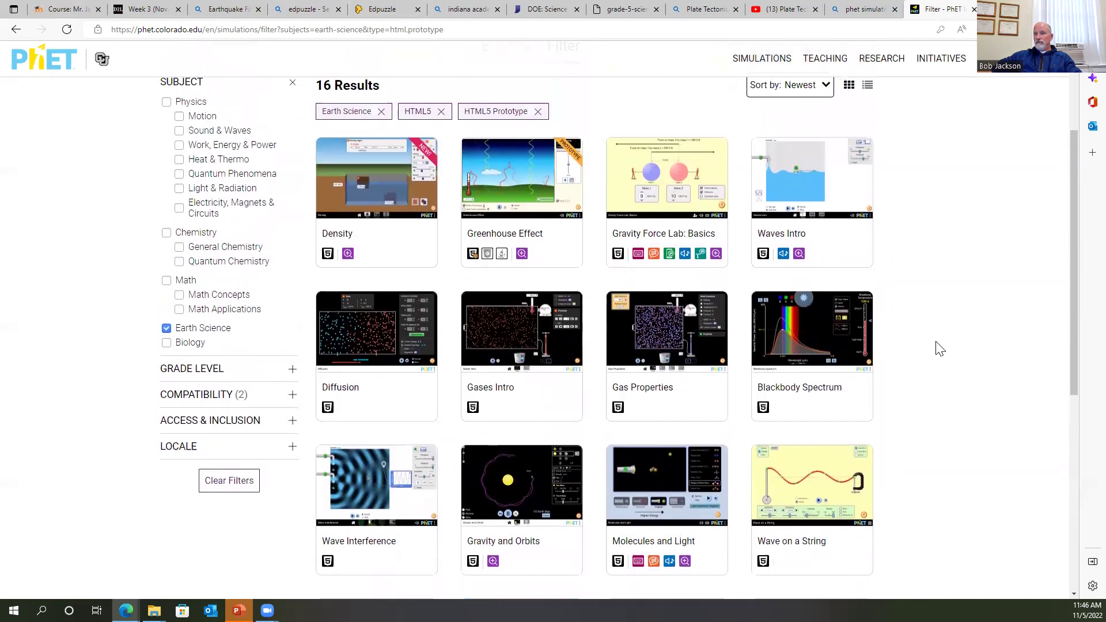
scroll(940, 349, up, 1)
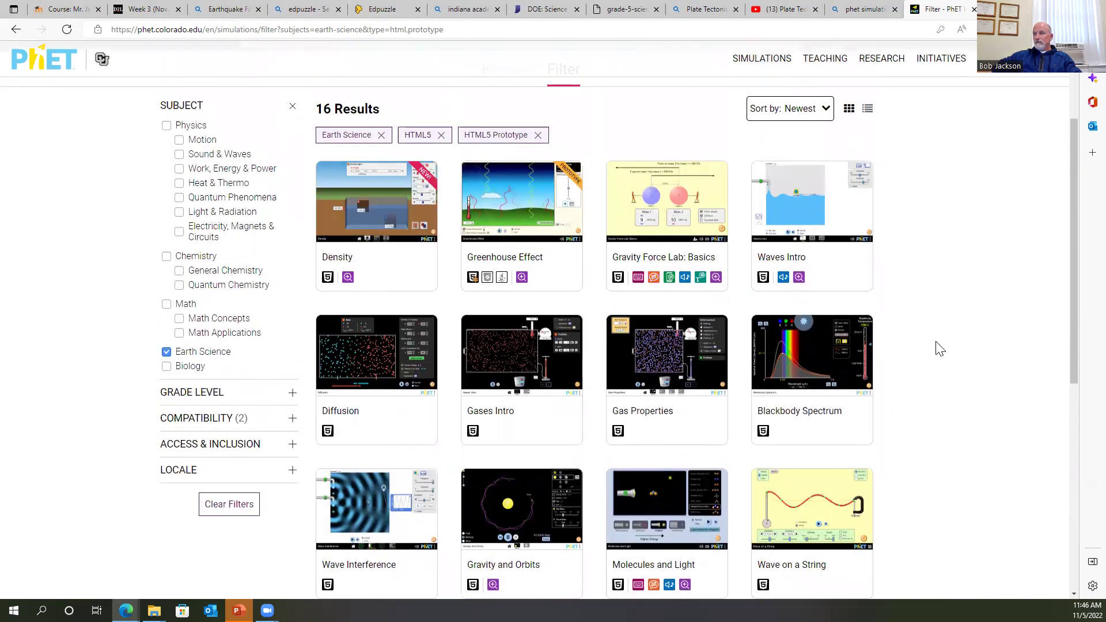
scroll(939, 349, up, 2)
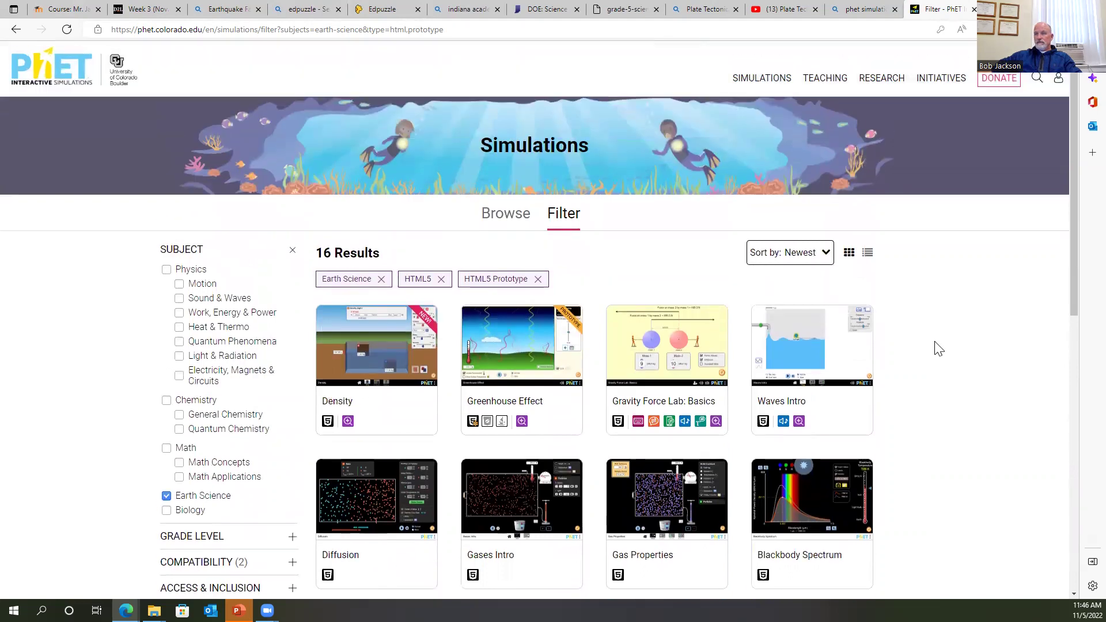
scroll(939, 348, down, 3)
scroll(939, 348, up, 1)
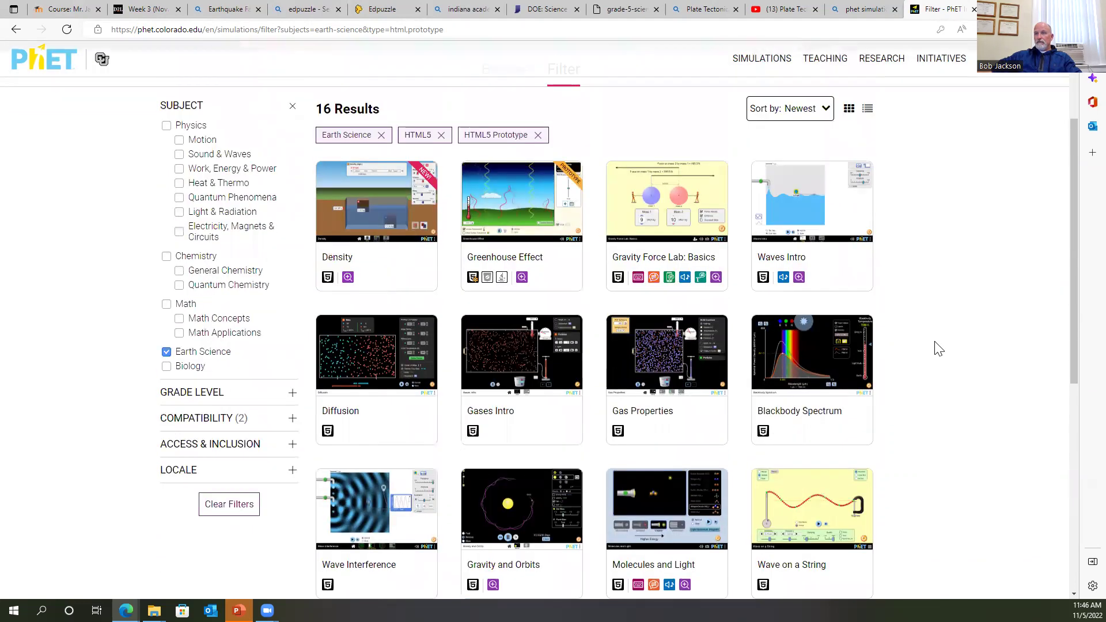
scroll(939, 348, up, 1)
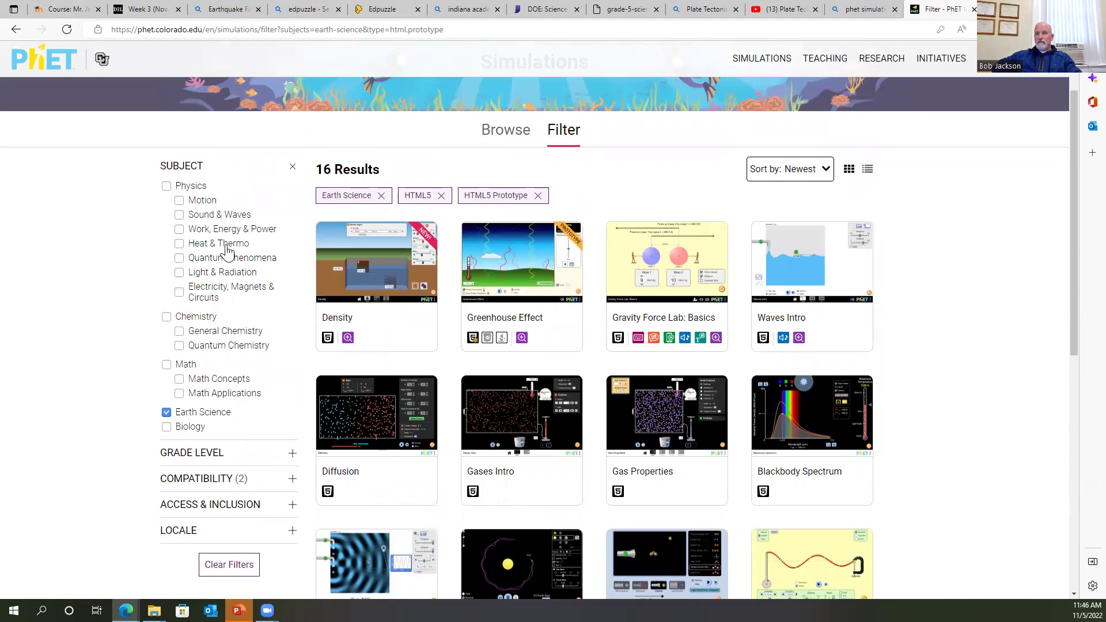
scroll(242, 278, down, 2)
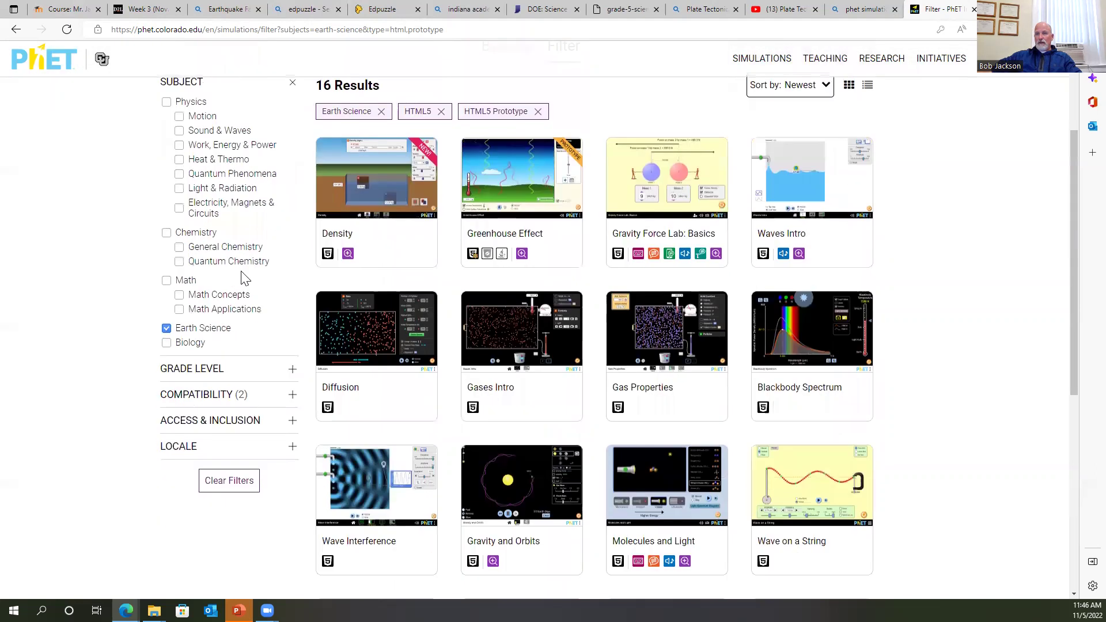
Step: Remove the Earth Science filter and search PhET for 'Earthquakes', which returns 0 results
click(211, 333)
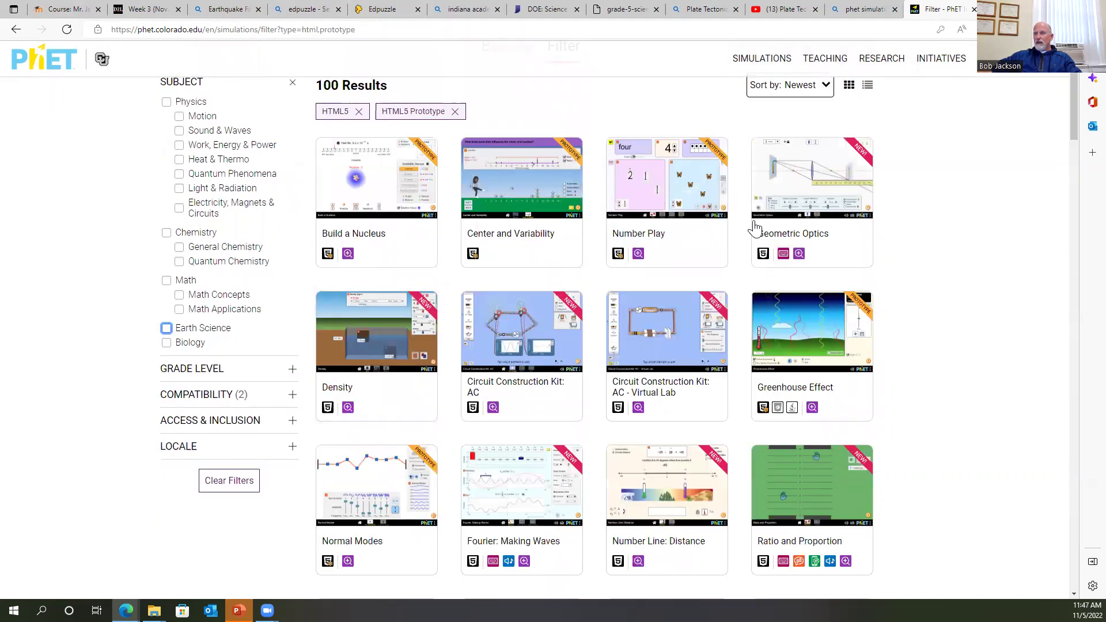
scroll(867, 238, down, 1)
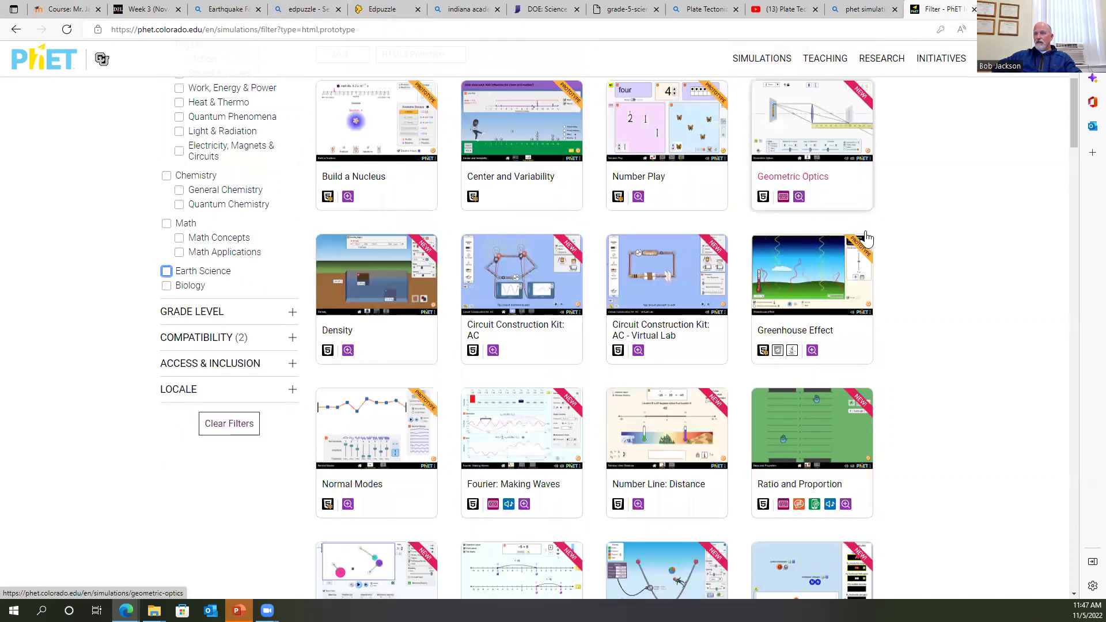
scroll(867, 238, up, 4)
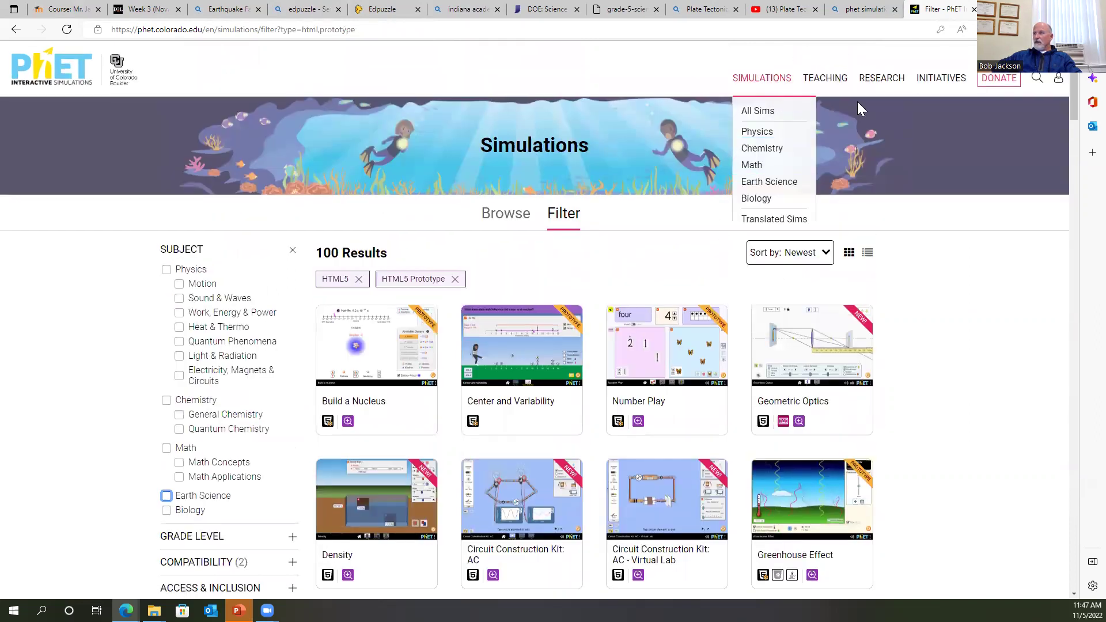
click(1036, 79)
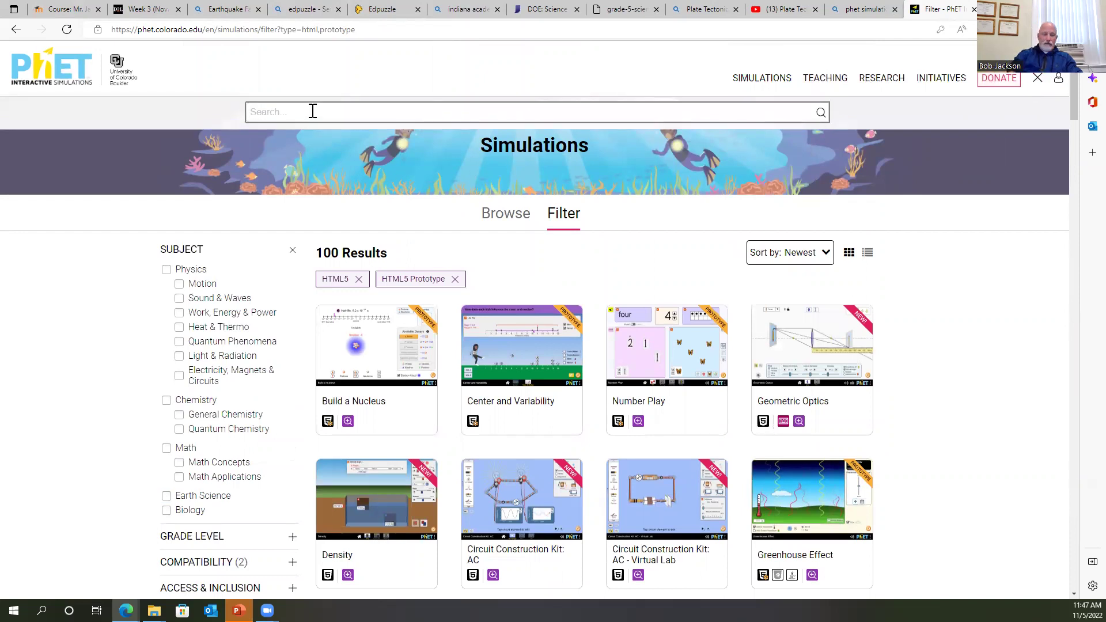
text(Earthquakes)
key(Return)
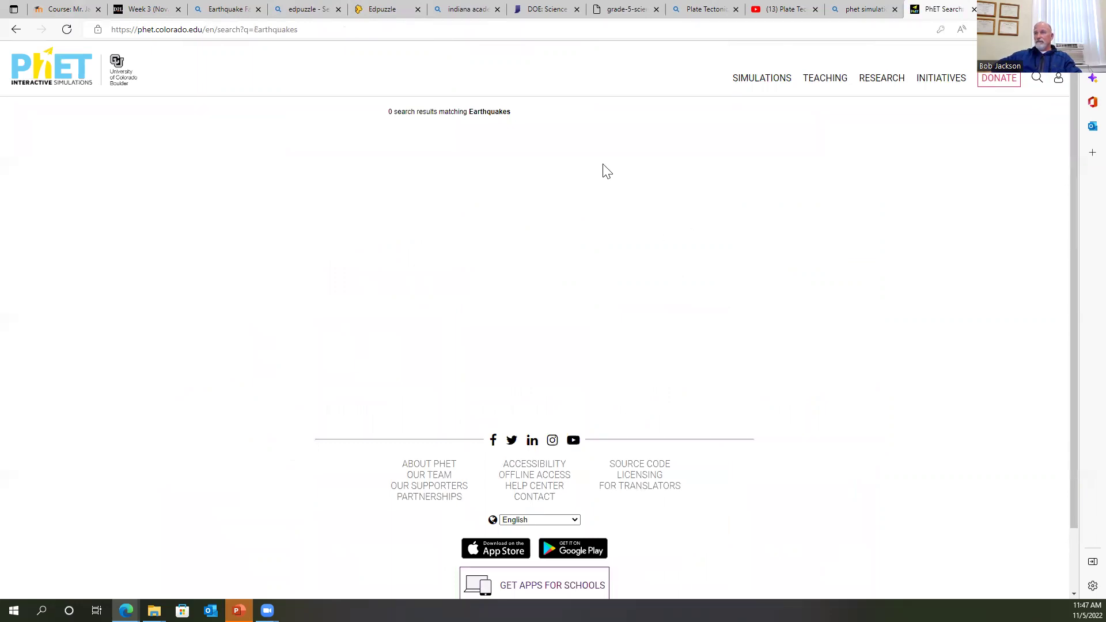
Step: Close the PhET tab and load kahoot.com from the Bing tab's address bar
click(974, 9)
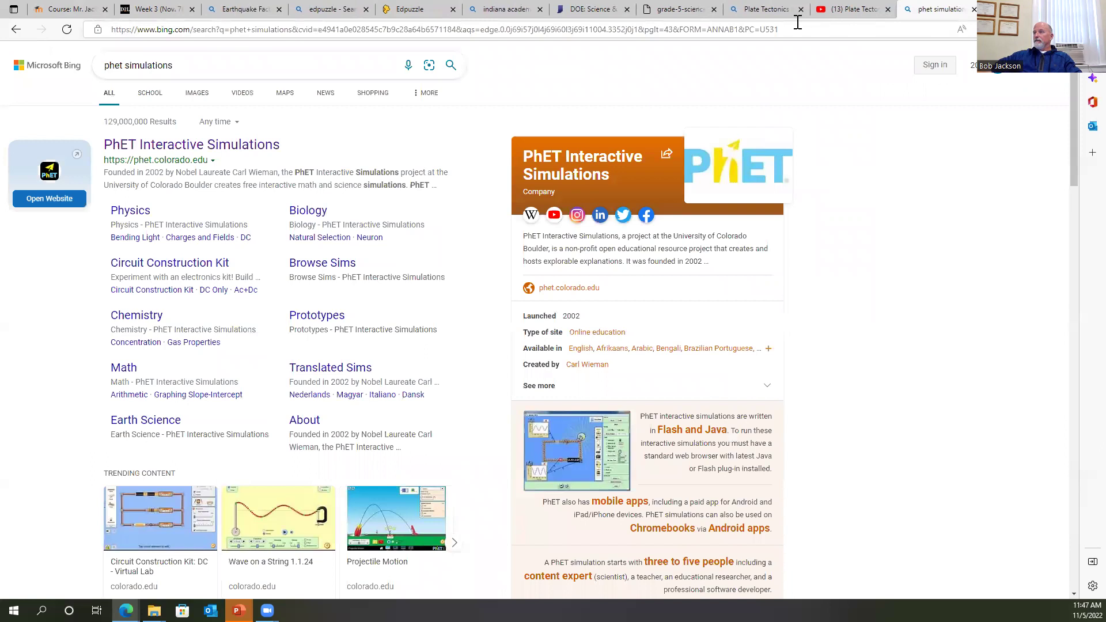
click(793, 26)
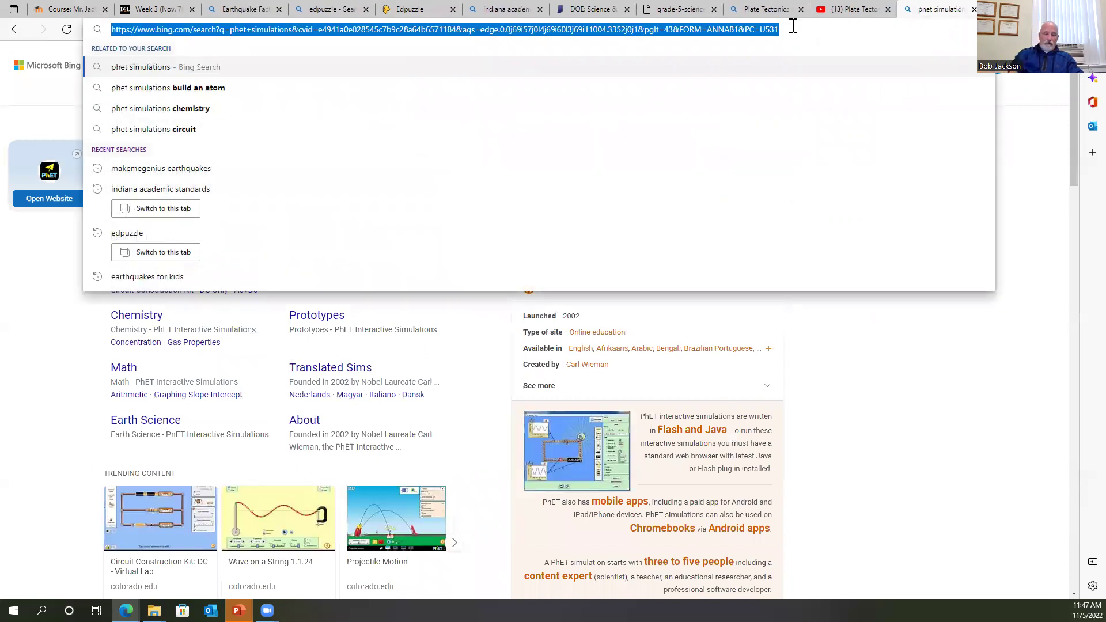
text(kahot)
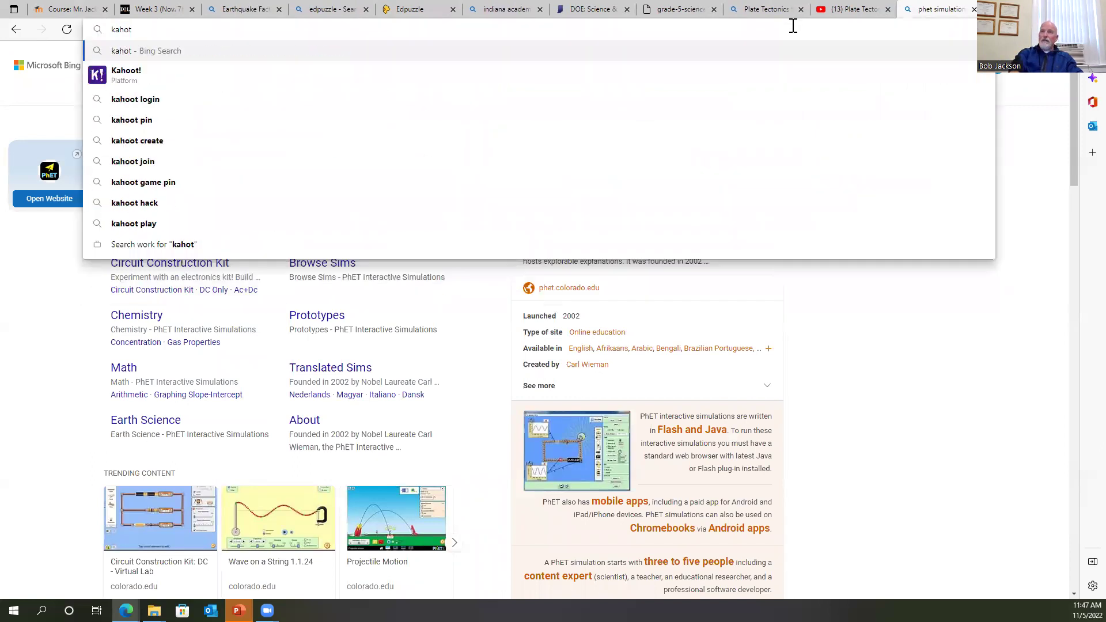
key(BackSpace)
text(ot)
key(Return)
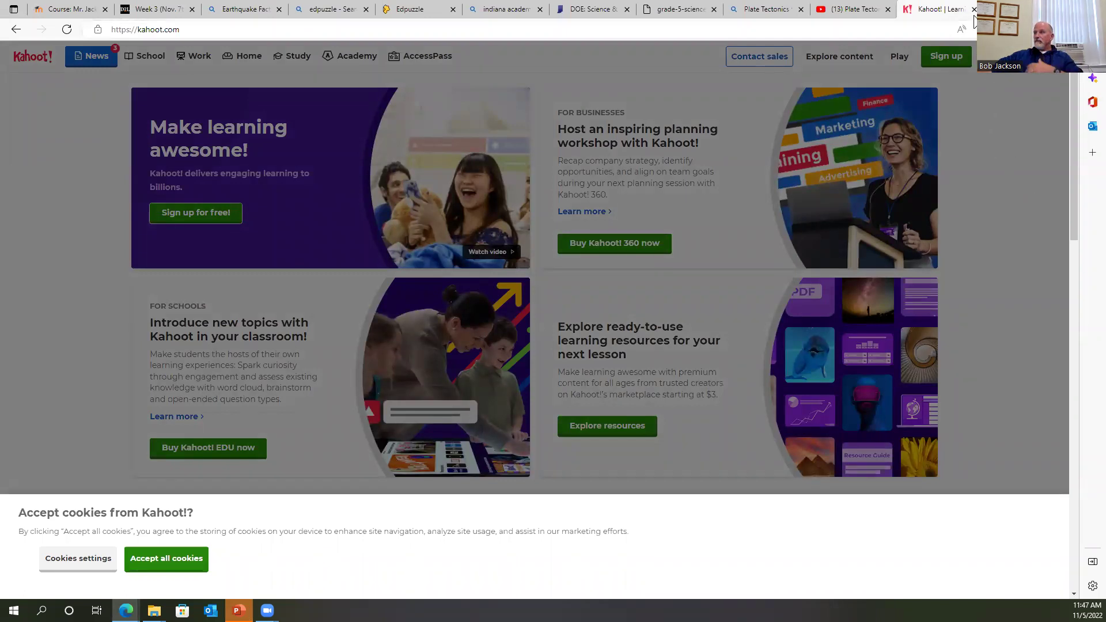
Step: Accept Kahoot cookies, log in with a Google account, and continue on the free Basic plan
click(207, 27)
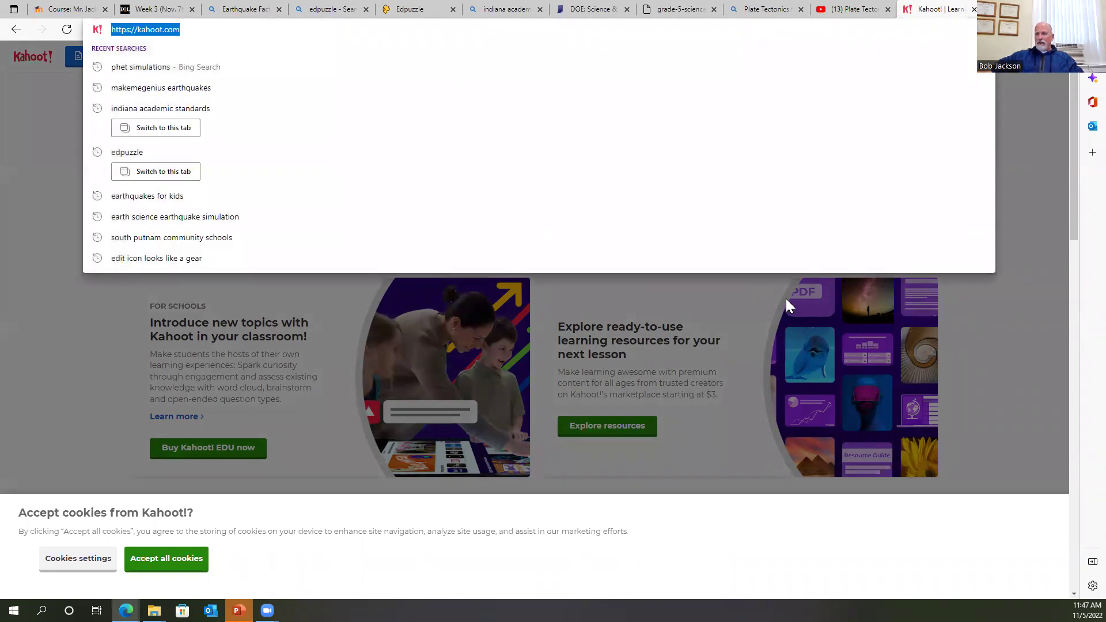
click(1045, 98)
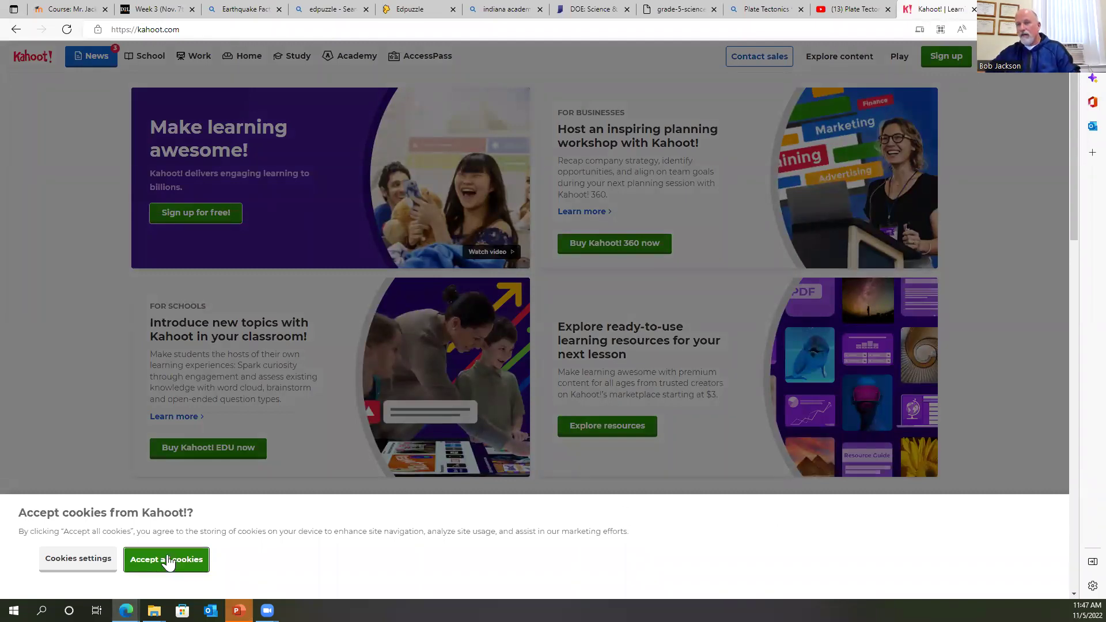
click(187, 544)
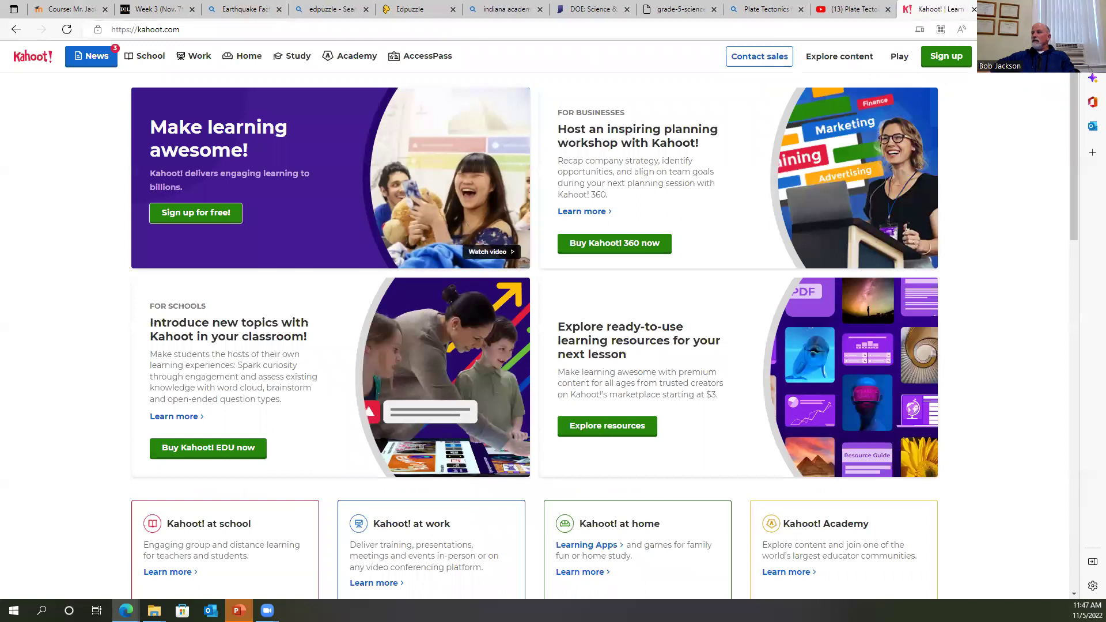
click(1005, 56)
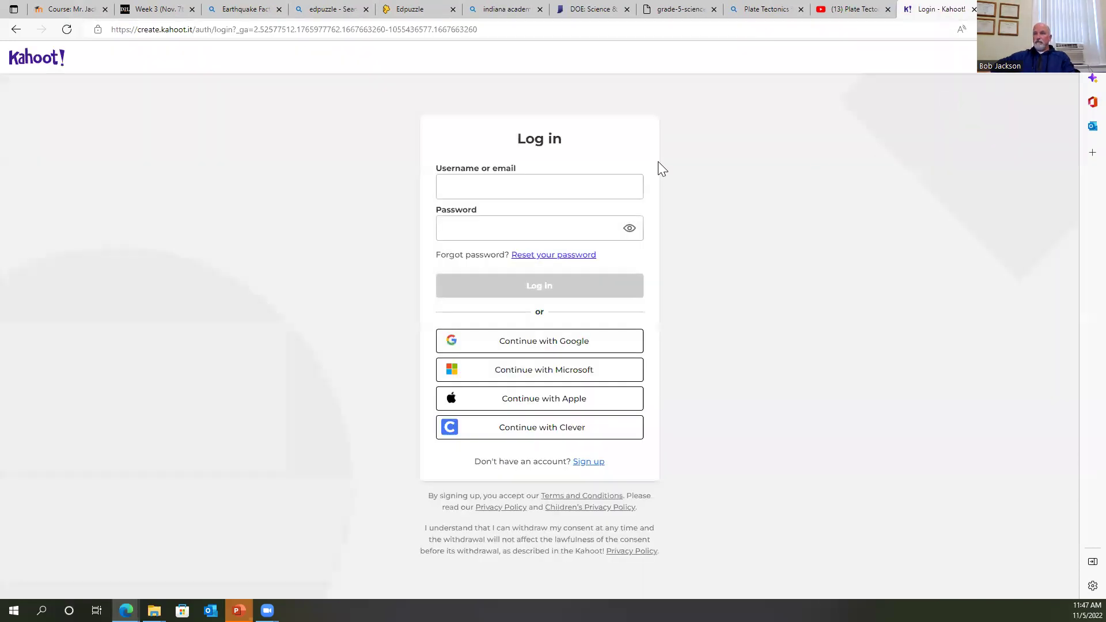
click(548, 348)
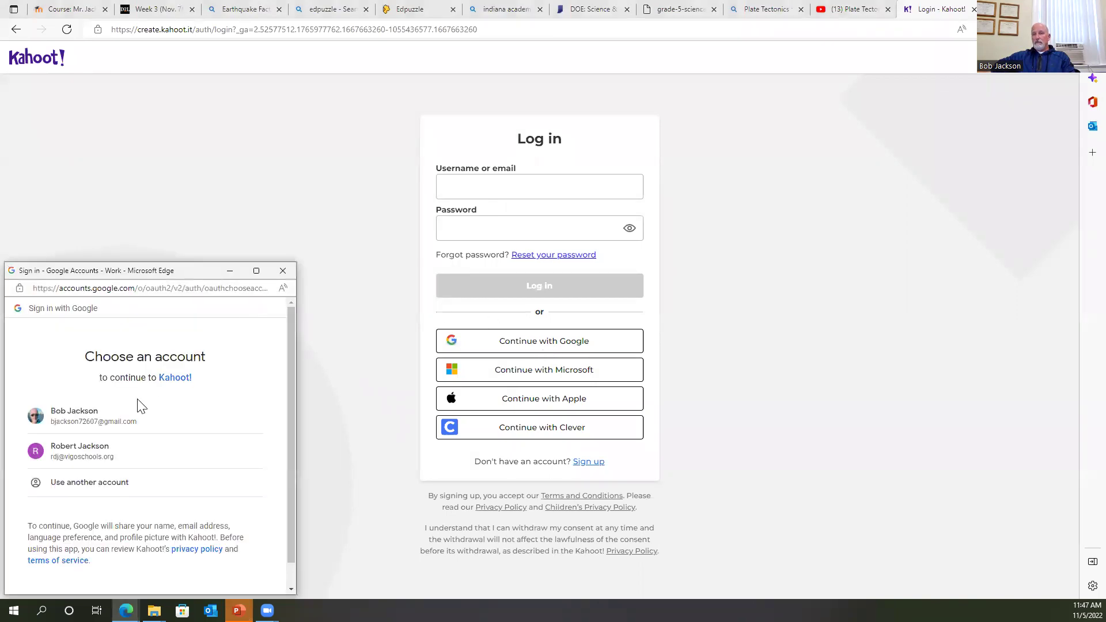
click(108, 417)
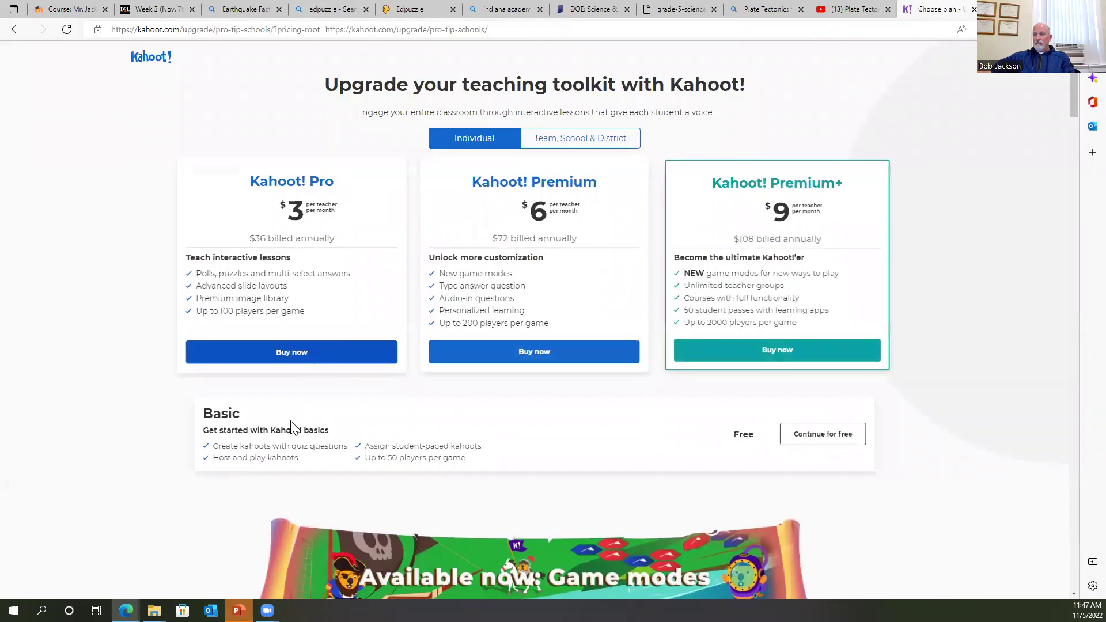
click(828, 437)
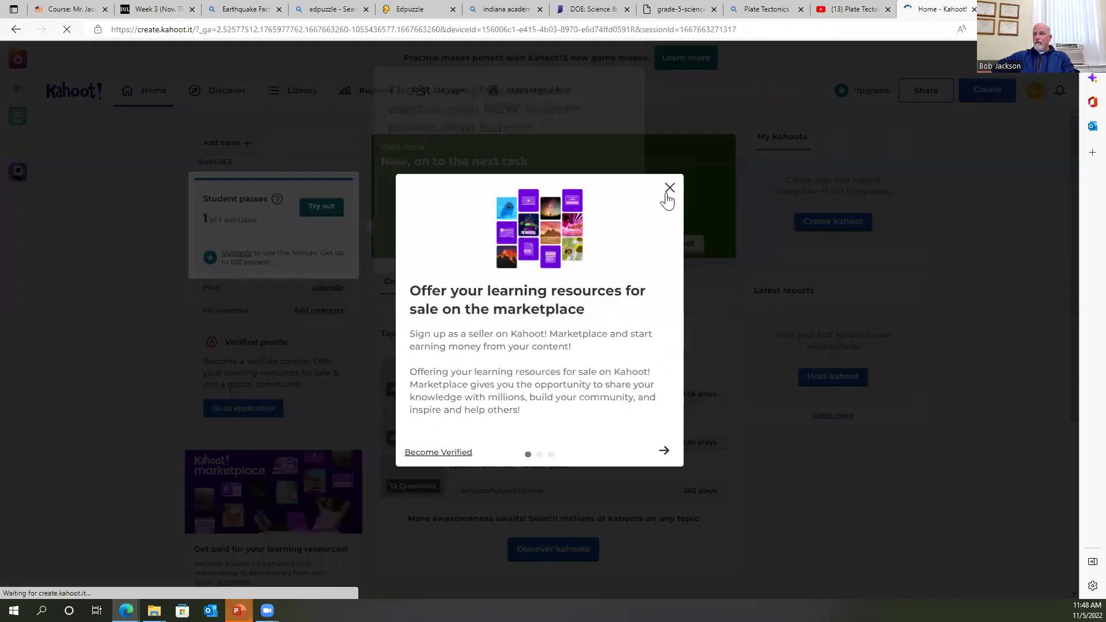
Step: Close the marketplace and student-pass pop-ups, then browse Discover's middle school resources hub
click(668, 190)
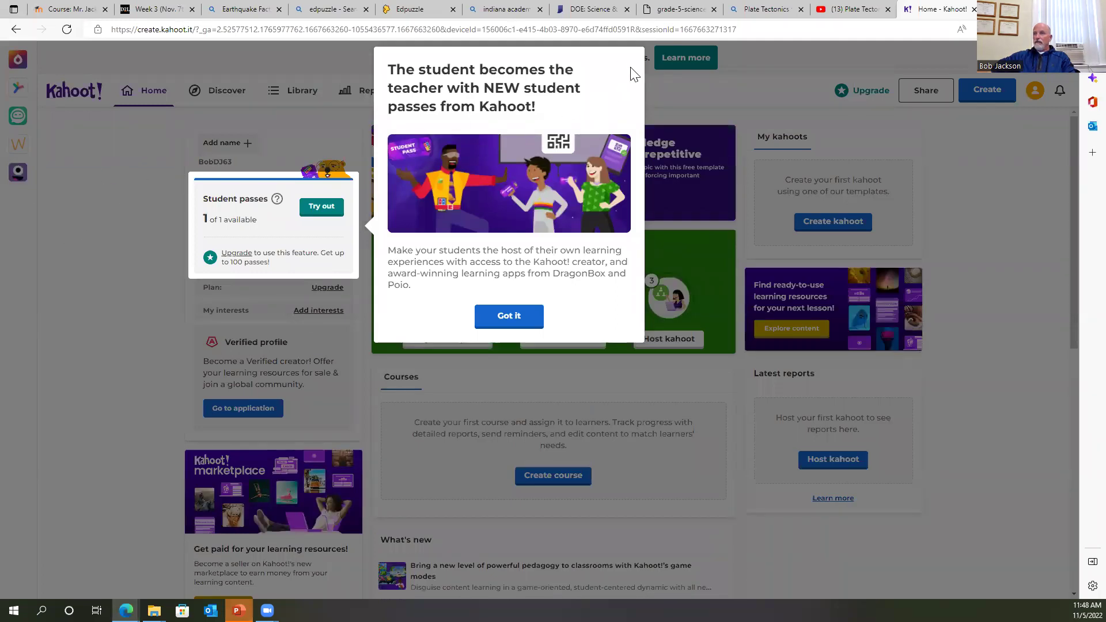
click(508, 316)
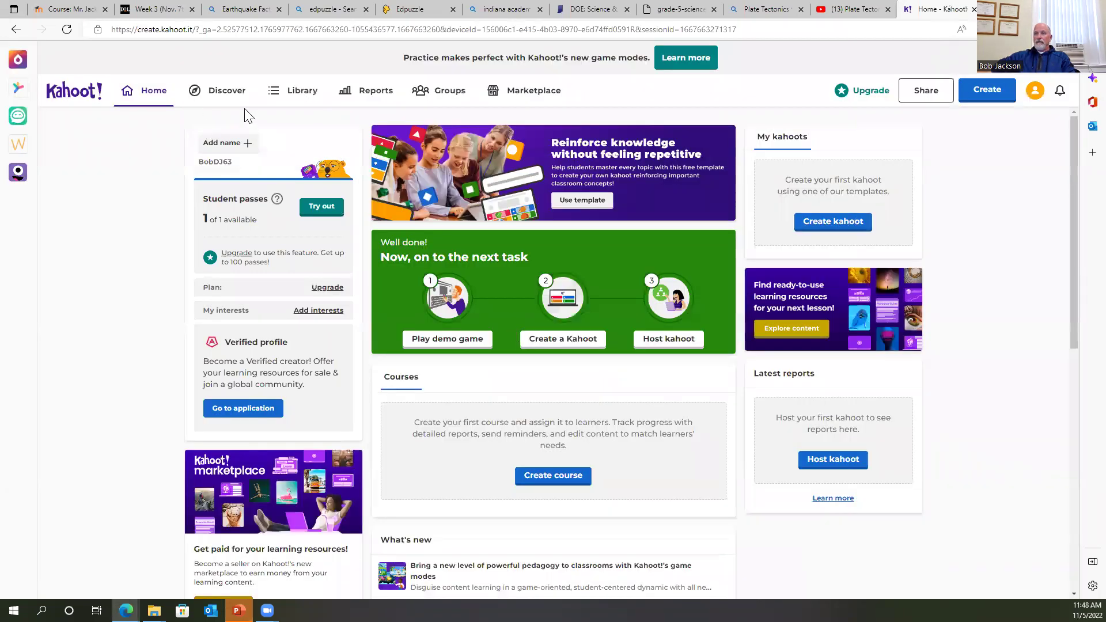
click(227, 92)
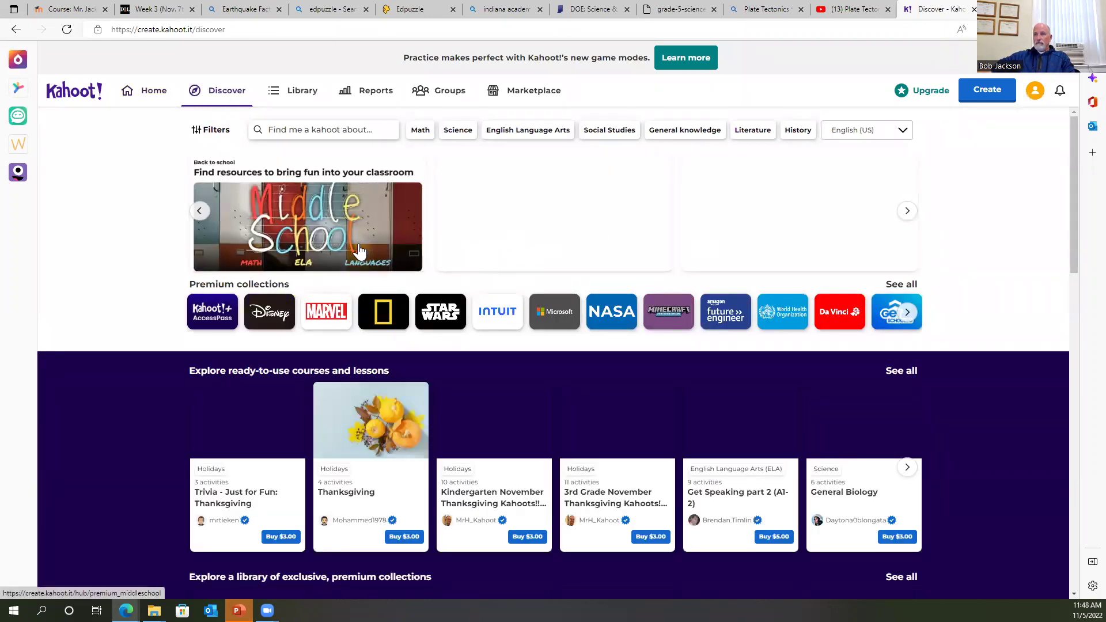
click(324, 236)
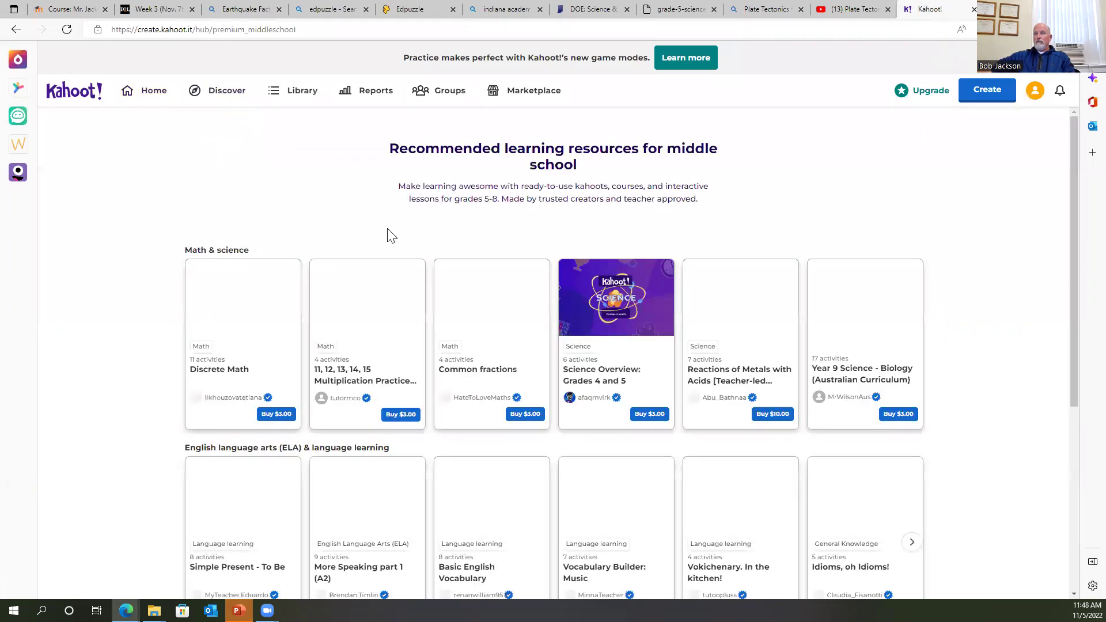
scroll(670, 255, down, 1)
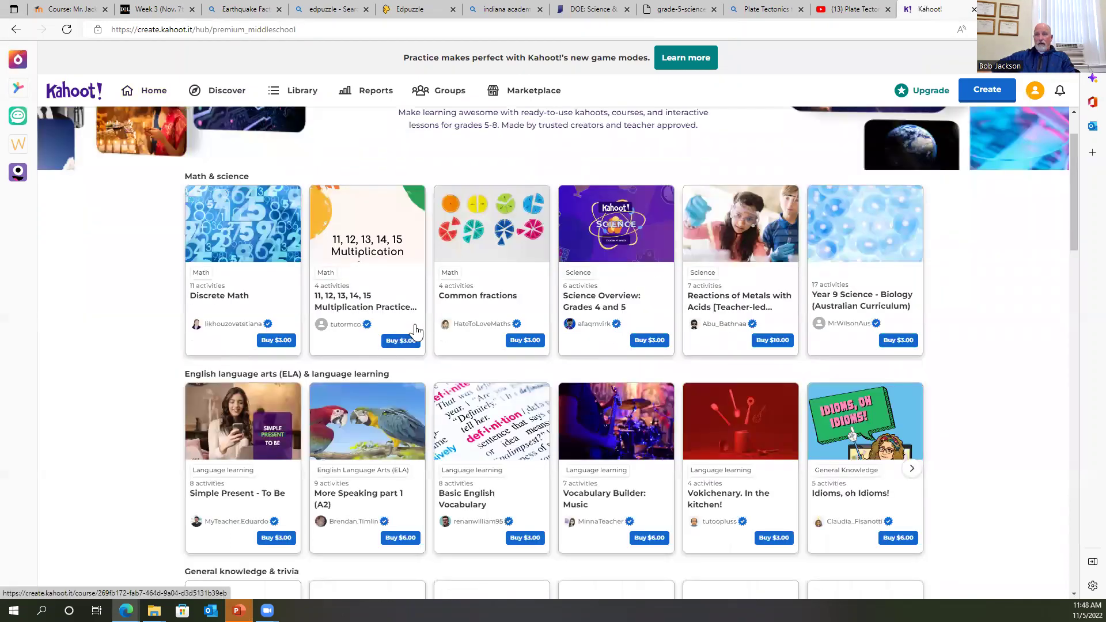
scroll(833, 323, down, 1)
scroll(830, 330, up, 2)
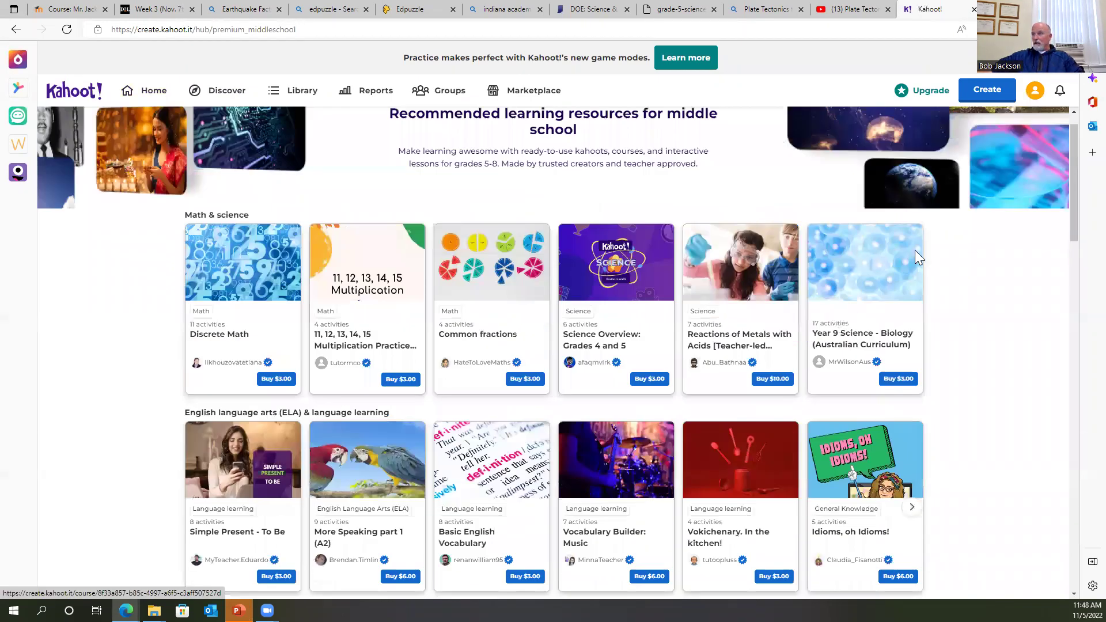
scroll(396, 248, up, 1)
scroll(405, 240, down, 1)
scroll(884, 130, up, 1)
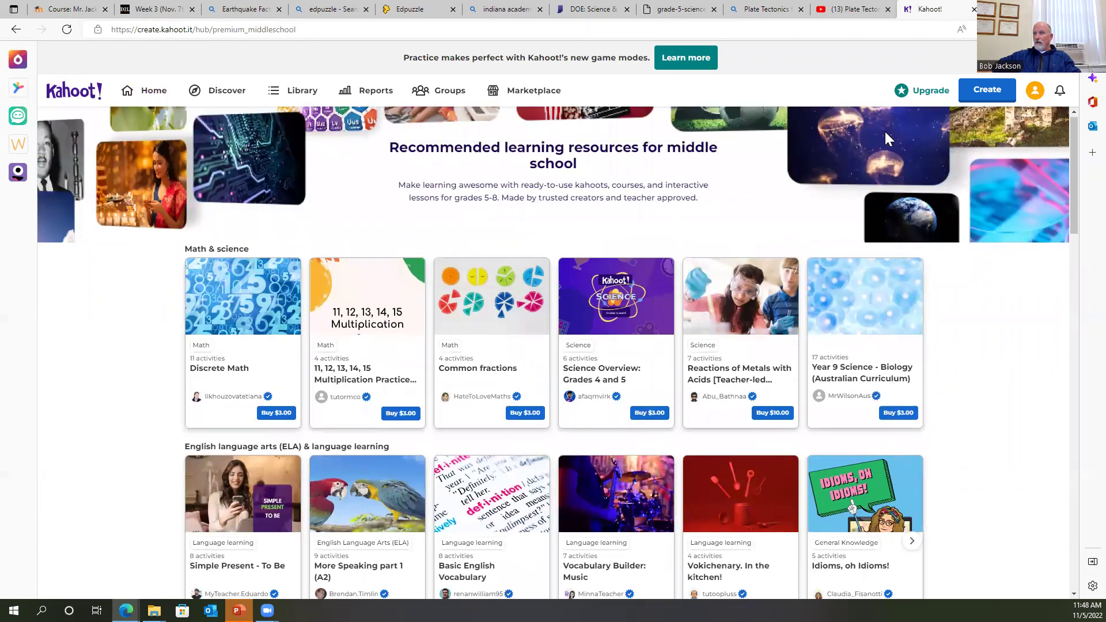
scroll(845, 271, down, 2)
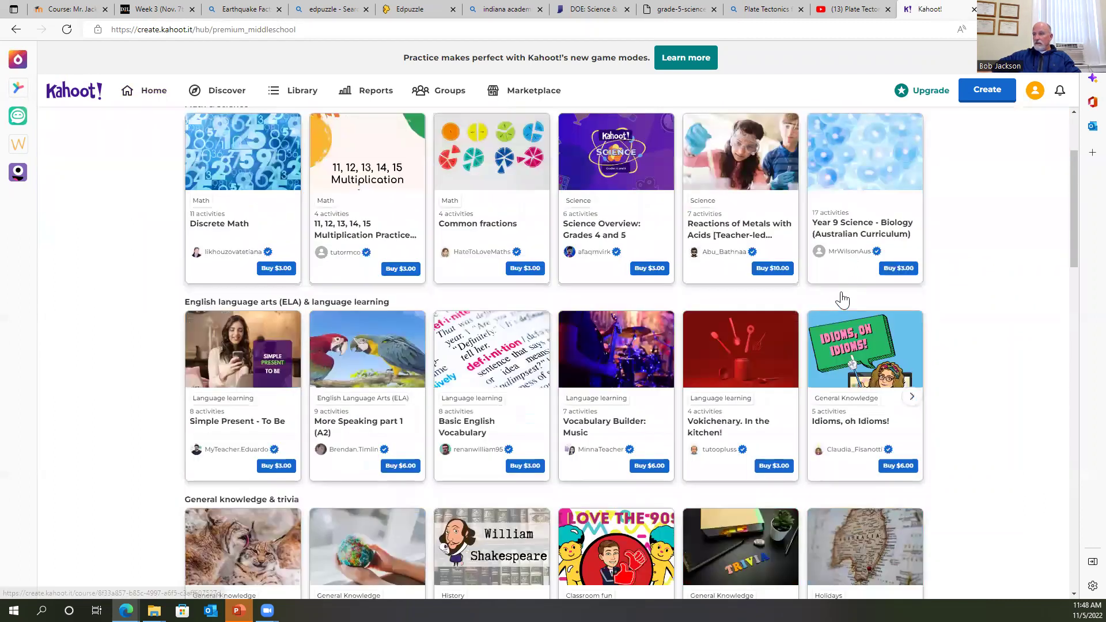
scroll(639, 397, down, 1)
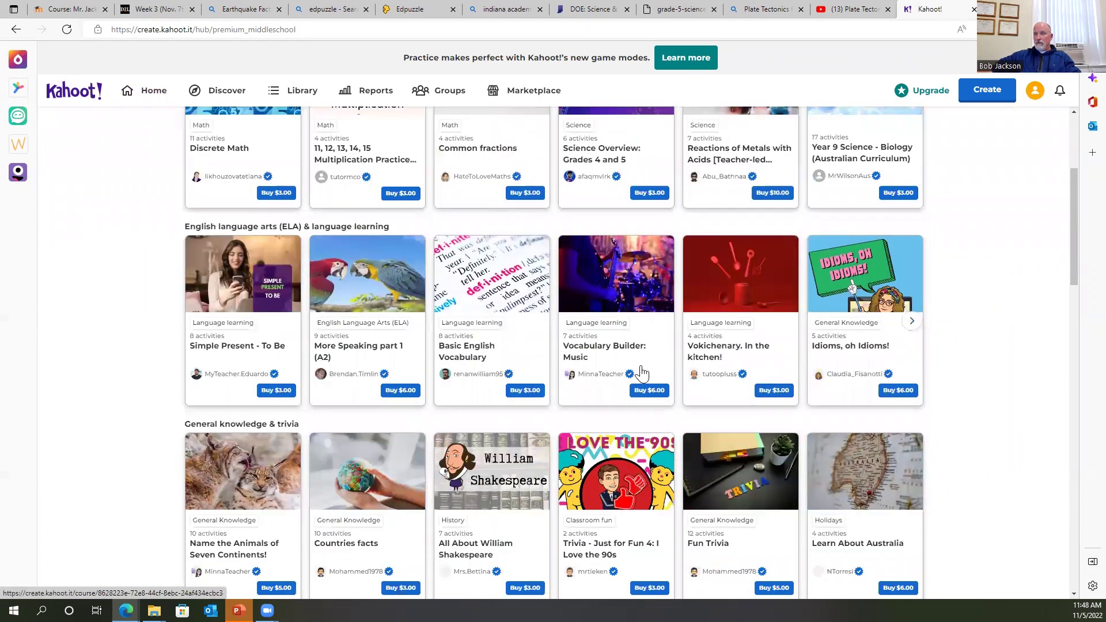
scroll(642, 373, down, 1)
scroll(645, 367, down, 2)
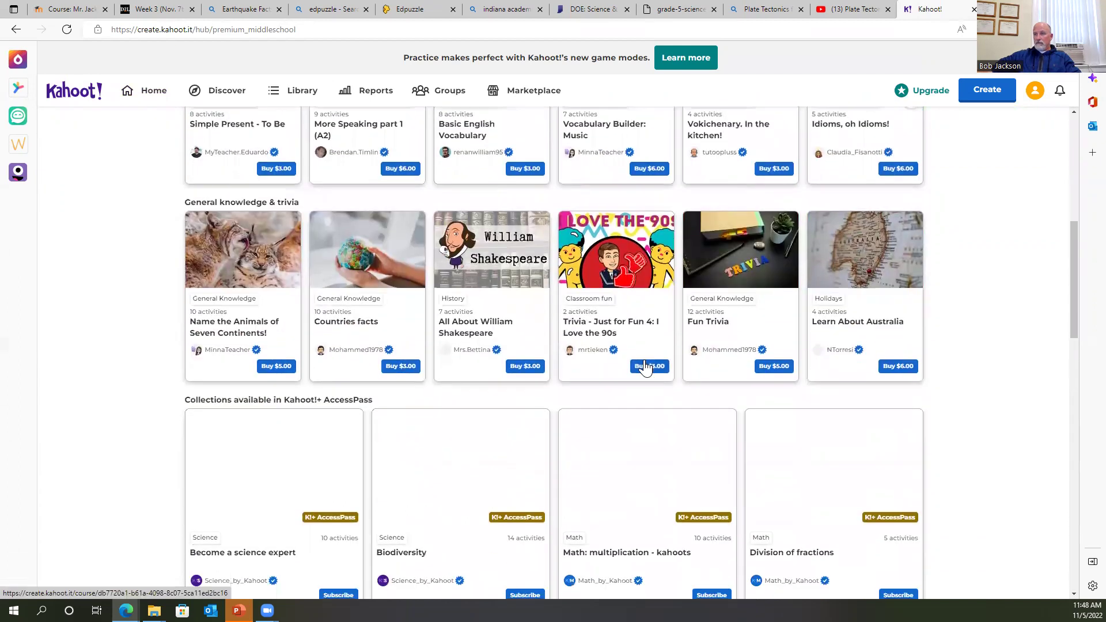
scroll(645, 366, up, 6)
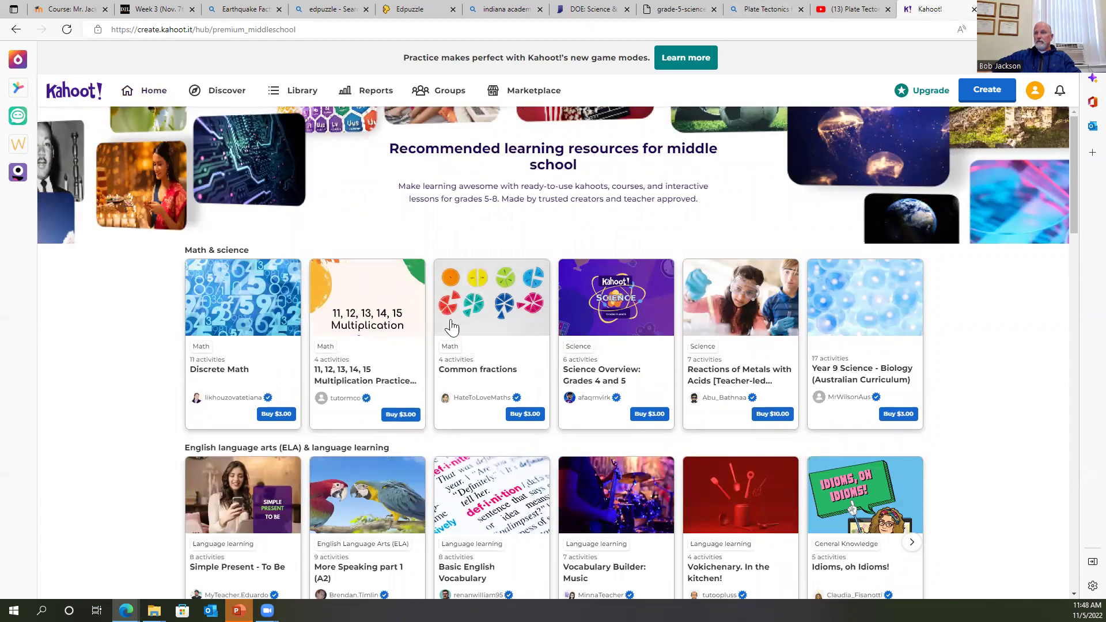
Step: Open Rocks and Minerals Review from Science Overview: Grades 4 and 5 and copy its page URL
click(614, 362)
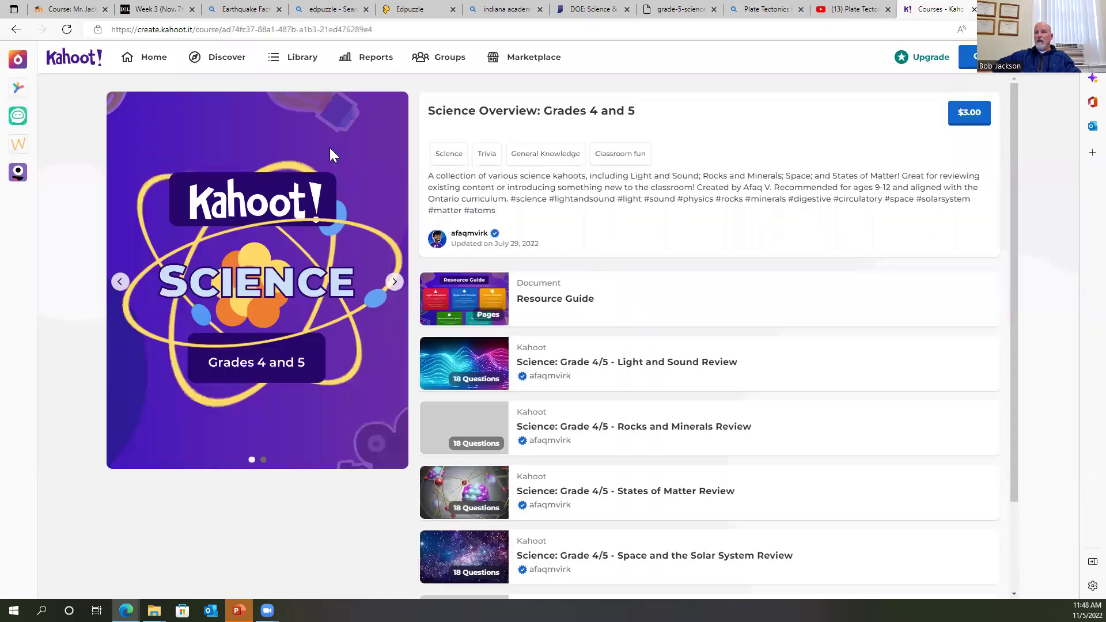
scroll(720, 271, down, 1)
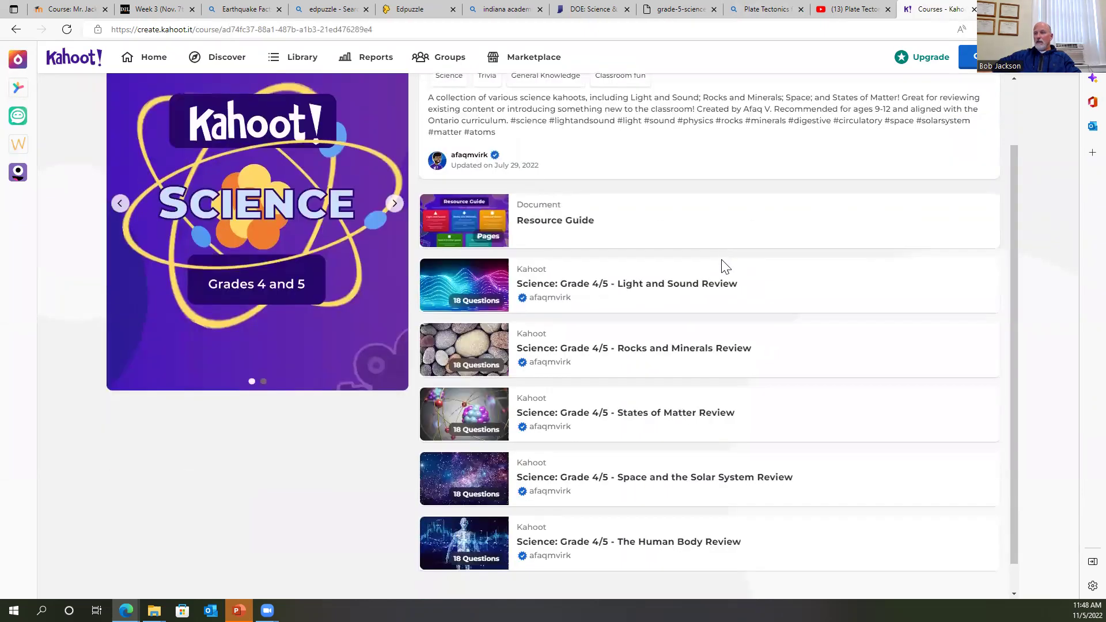
click(662, 356)
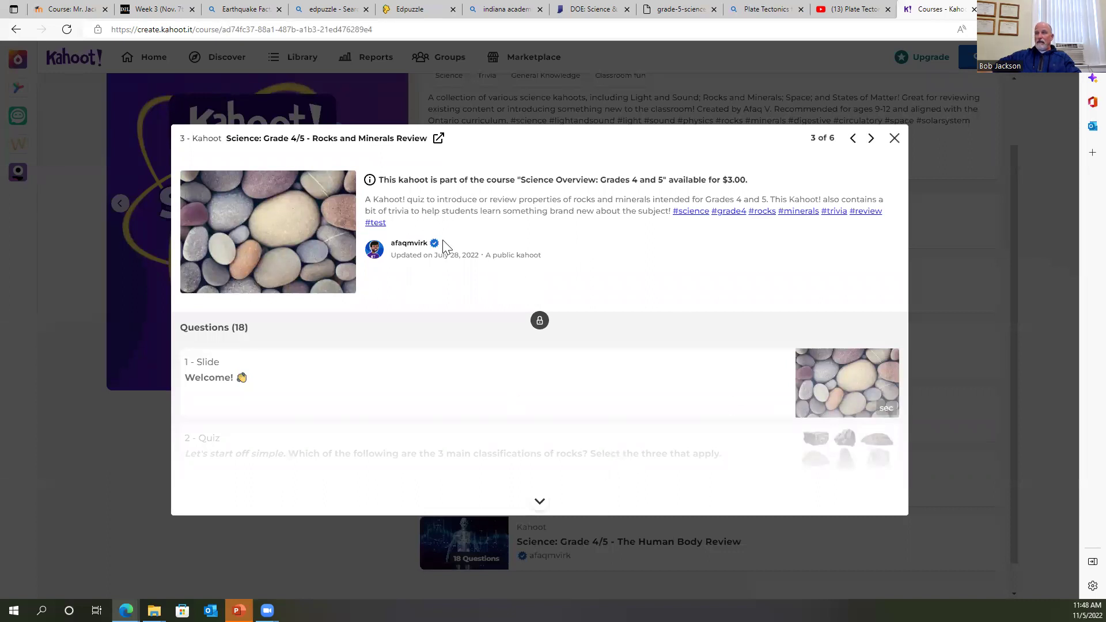
click(383, 139)
click(377, 29)
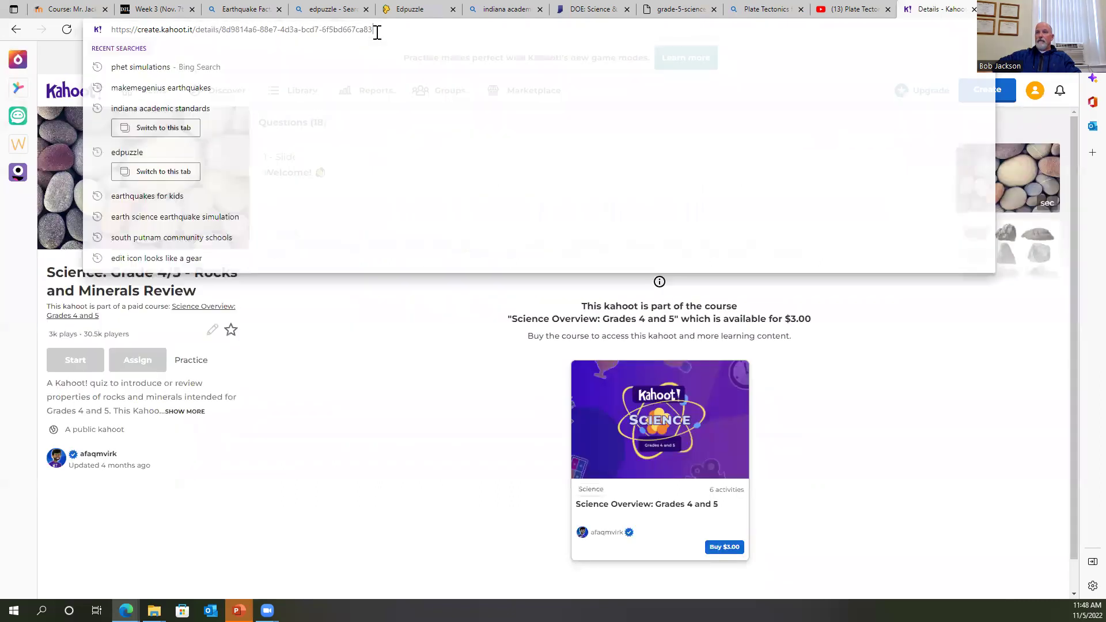
drag(380, 33, 141, 20)
right_click(187, 35)
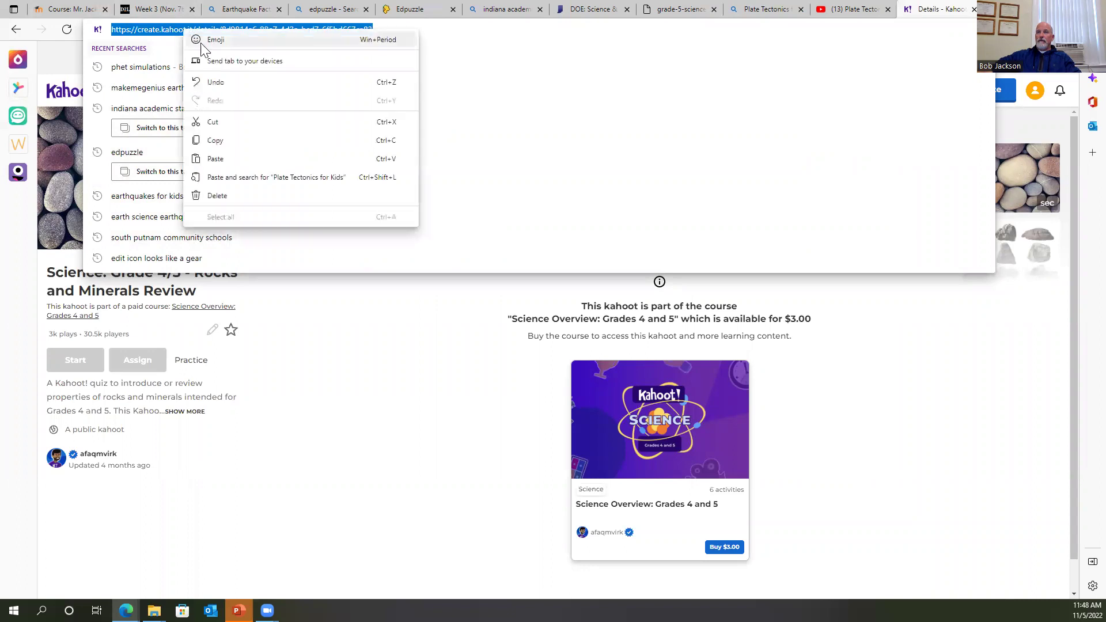
click(217, 141)
Step: Start a new URL resource in Earth Sciences with the copied Kahoot address as External URL
click(71, 13)
scroll(632, 314, down, 2)
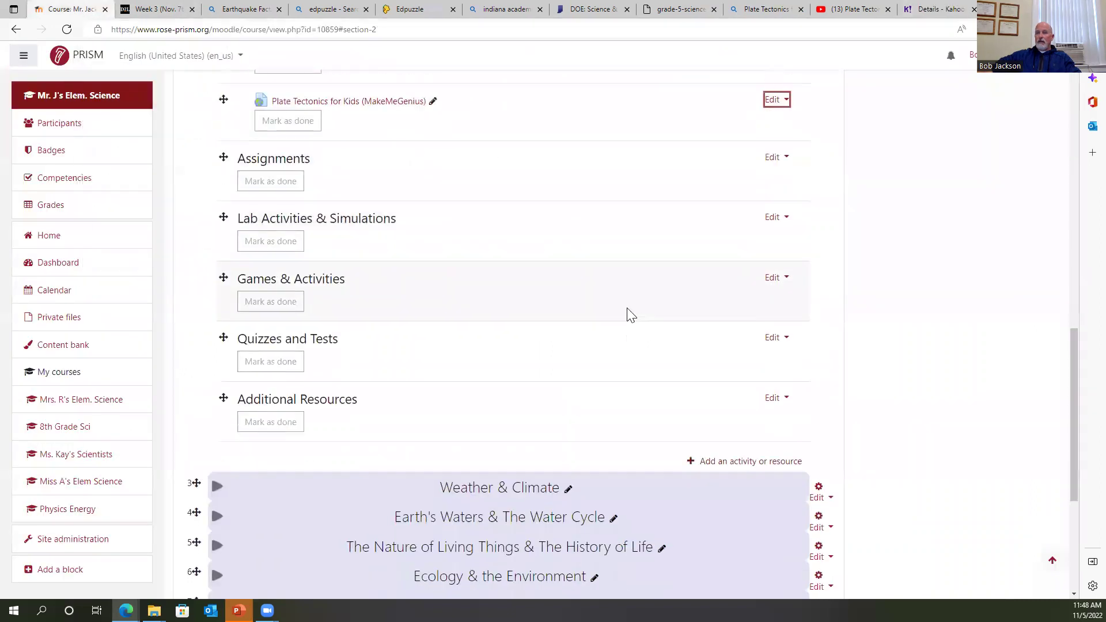
click(761, 441)
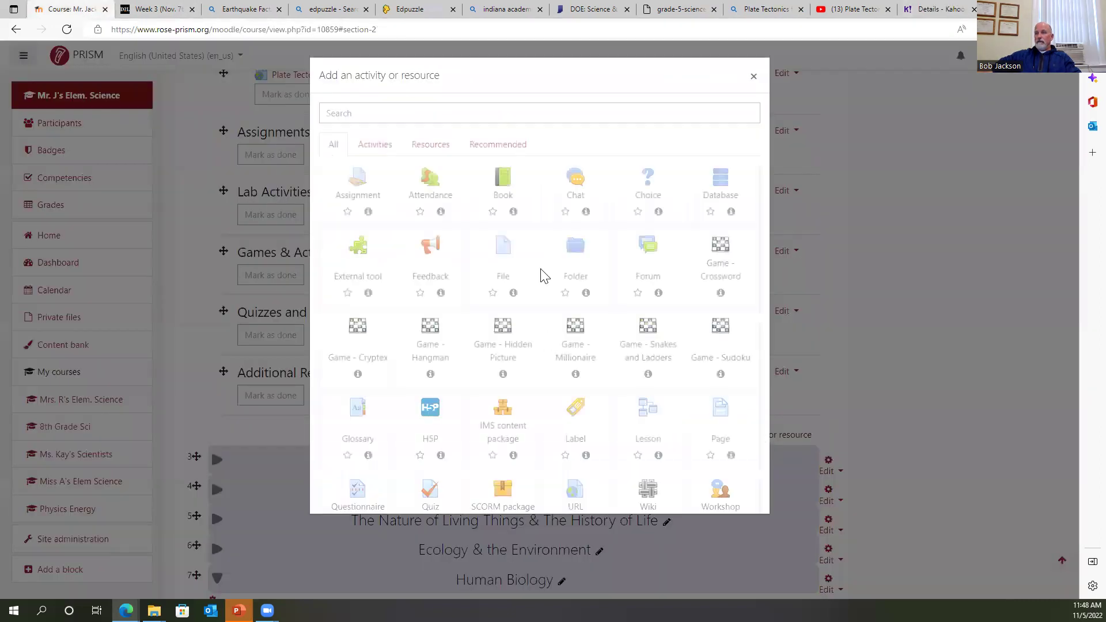
click(574, 489)
click(424, 280)
right_click(425, 282)
click(464, 388)
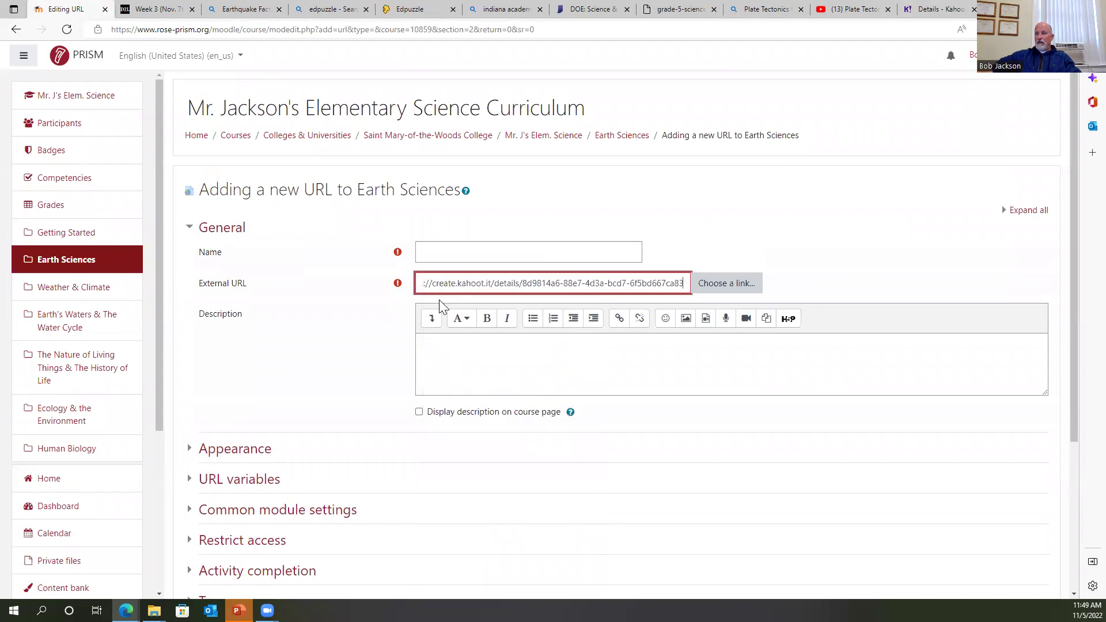
Step: Name the link 'Rocks & Minerals (Kahoot)', set it to open in a new window, and save
click(441, 254)
text(Ro)
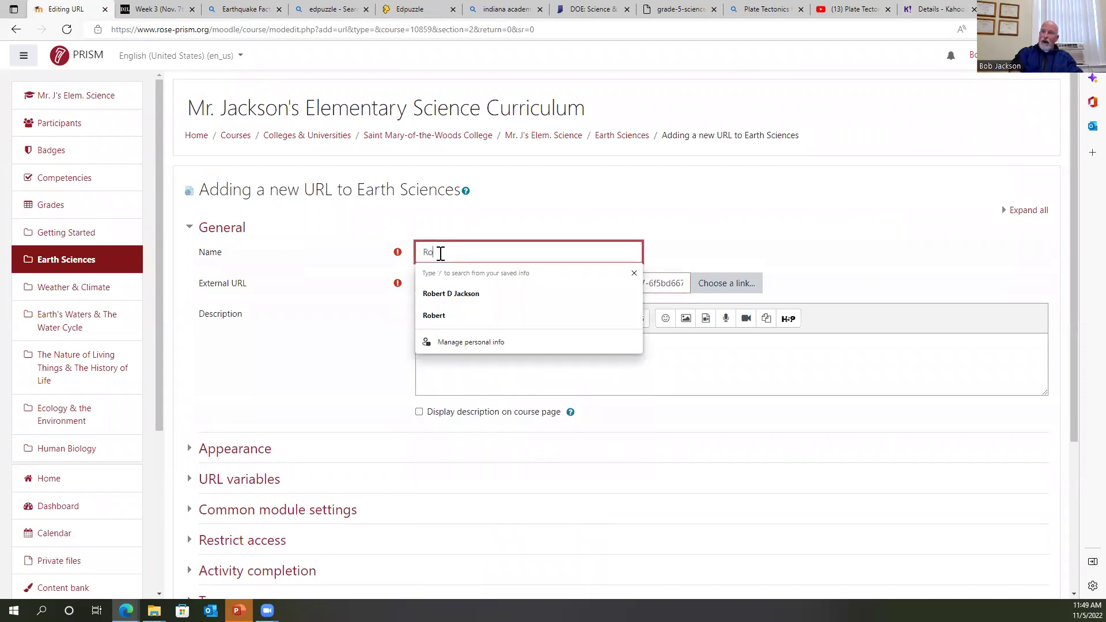
text(cks & Minerals (Kahoot)
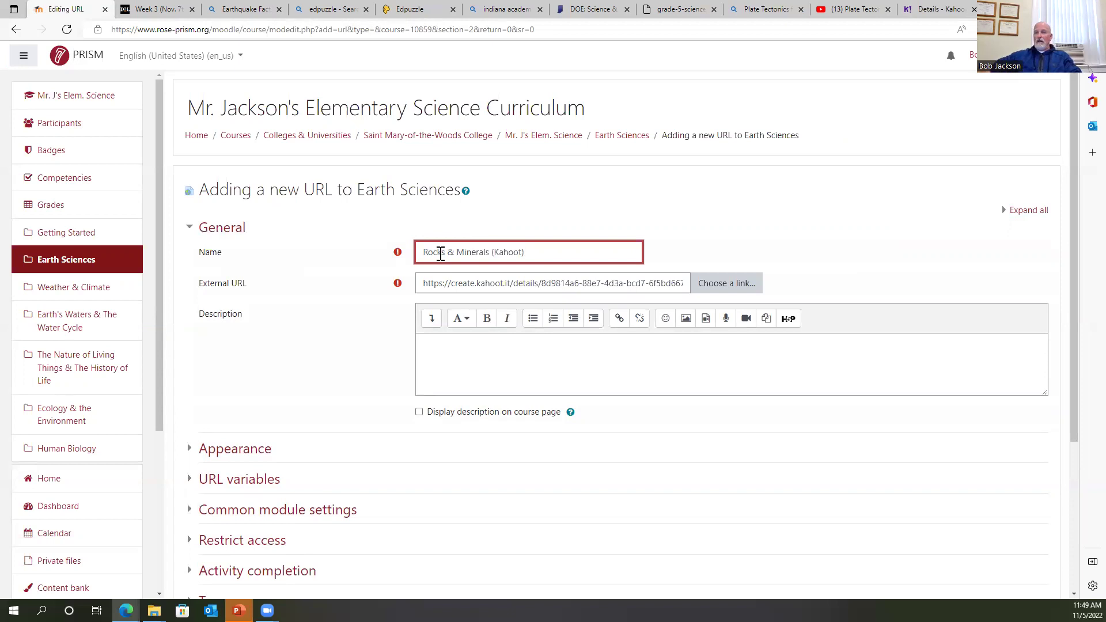
click(258, 439)
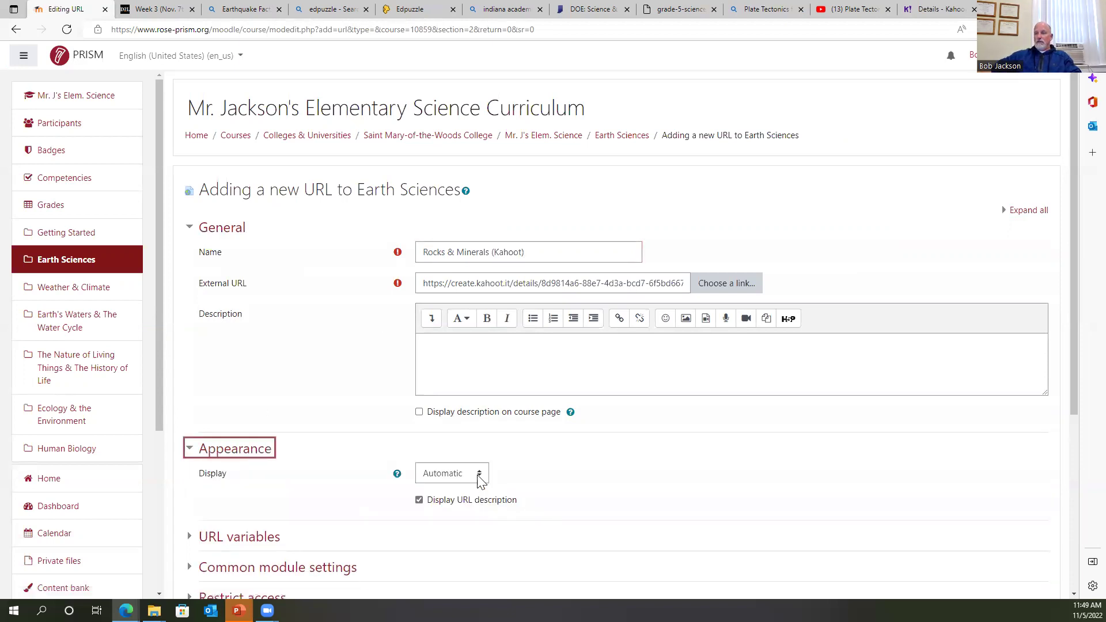
click(477, 474)
click(477, 517)
scroll(662, 429, down, 3)
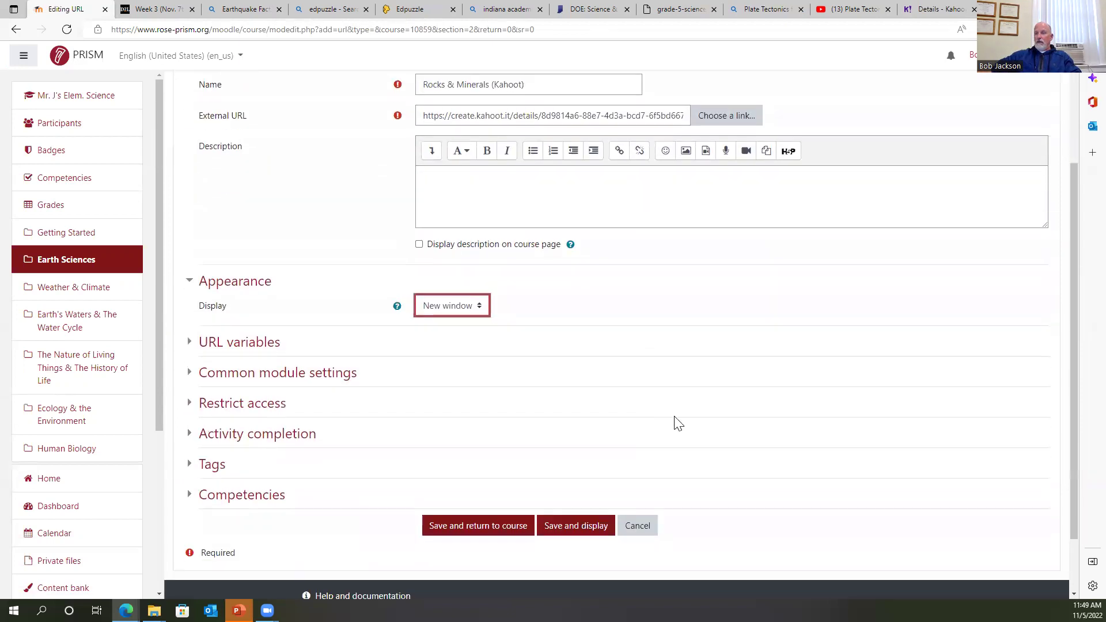
click(510, 526)
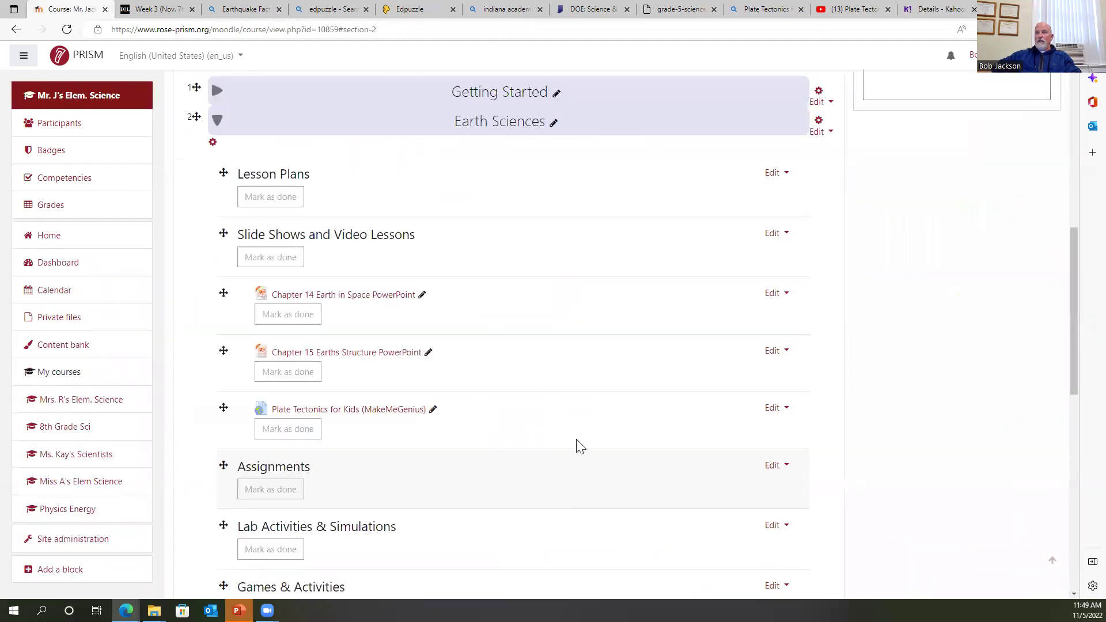
Step: Move the Rocks & Minerals (Kahoot) link below Games & Activities and indent it one level right
scroll(576, 386, down, 3)
scroll(587, 366, down, 3)
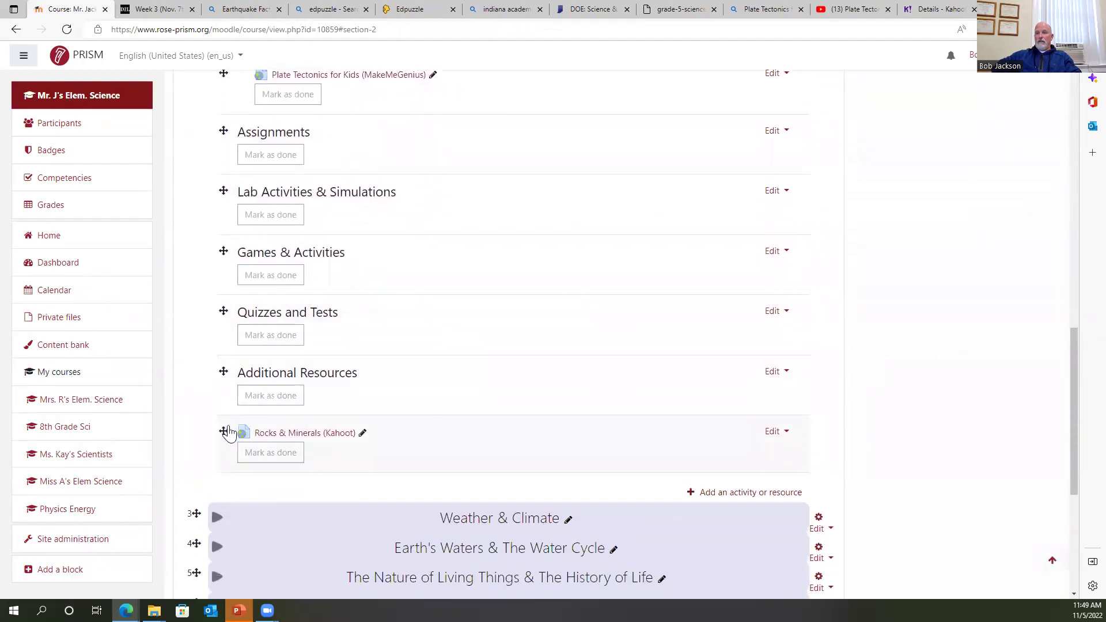
drag(221, 434, 228, 295)
drag(223, 249, 229, 311)
click(775, 311)
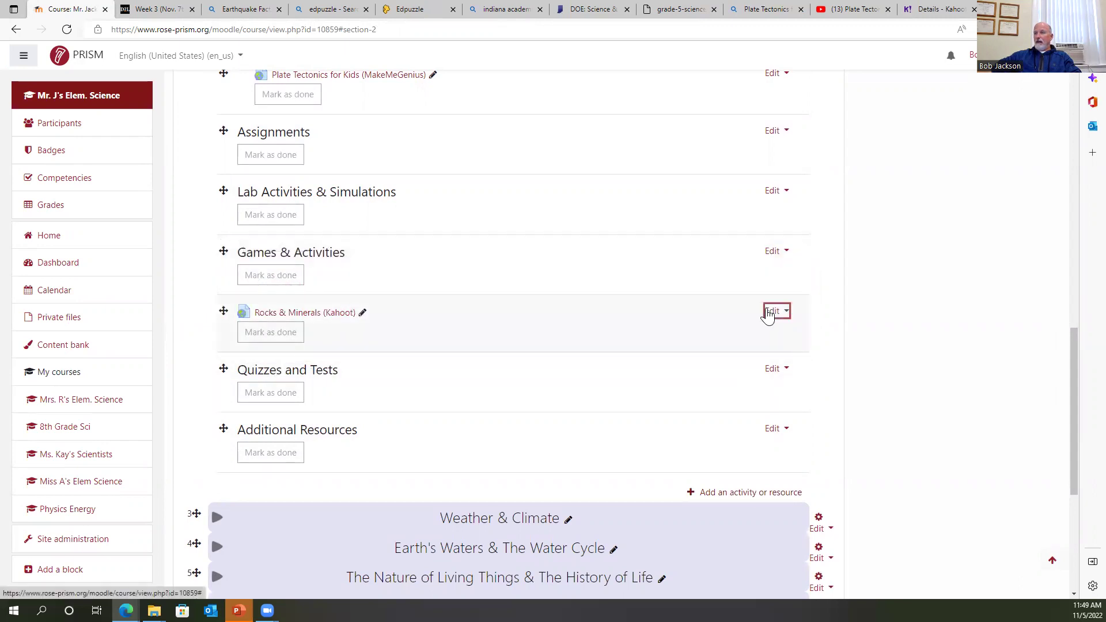
click(748, 351)
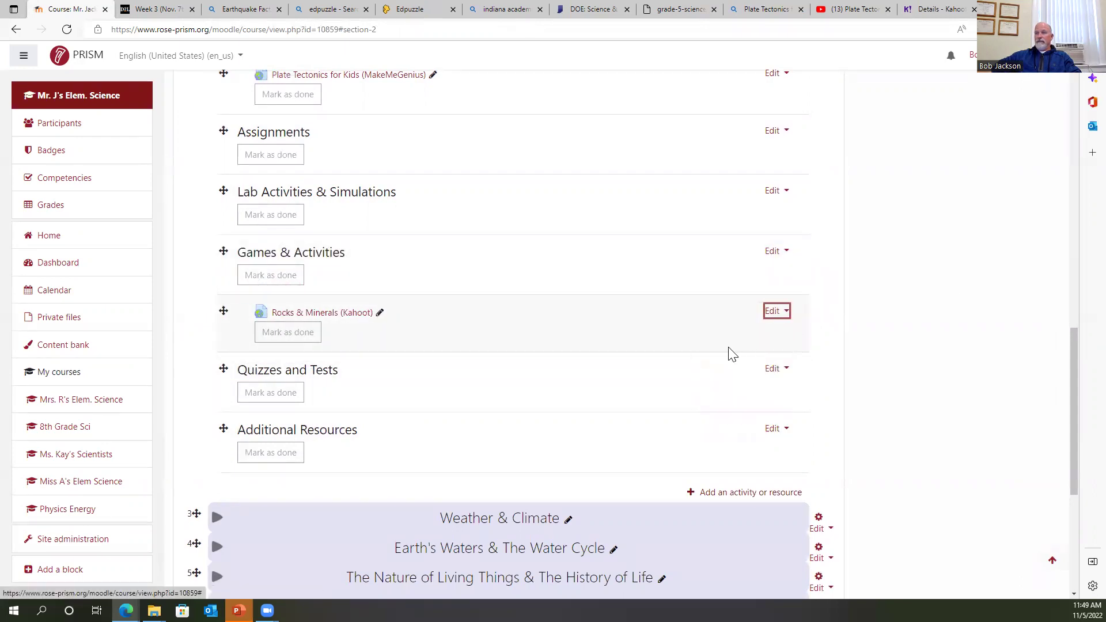
scroll(631, 354, up, 3)
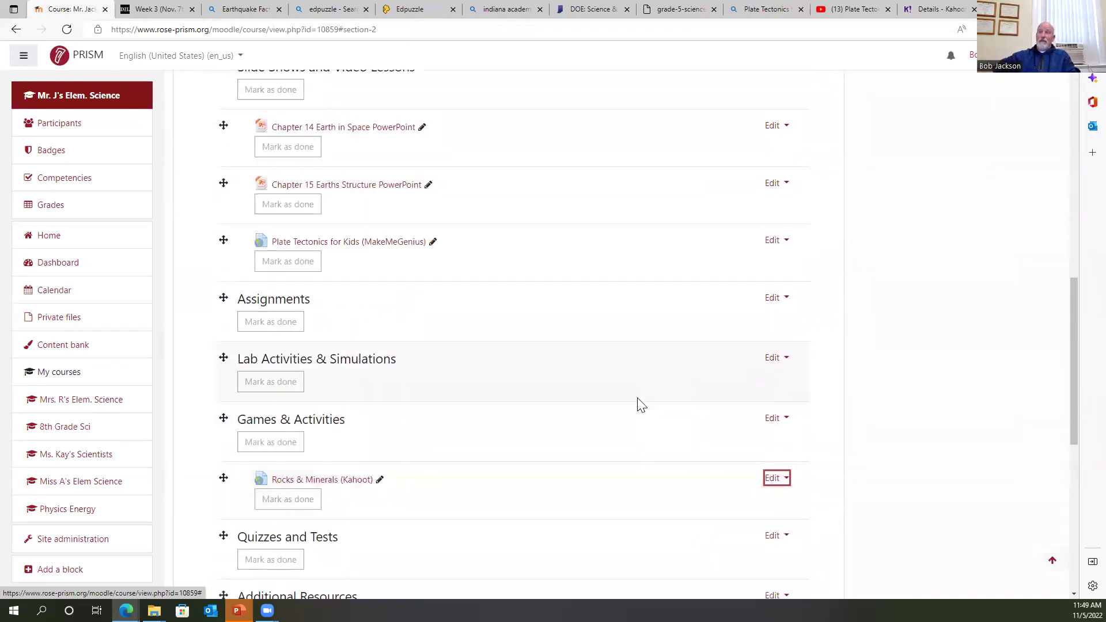
scroll(607, 250, up, 3)
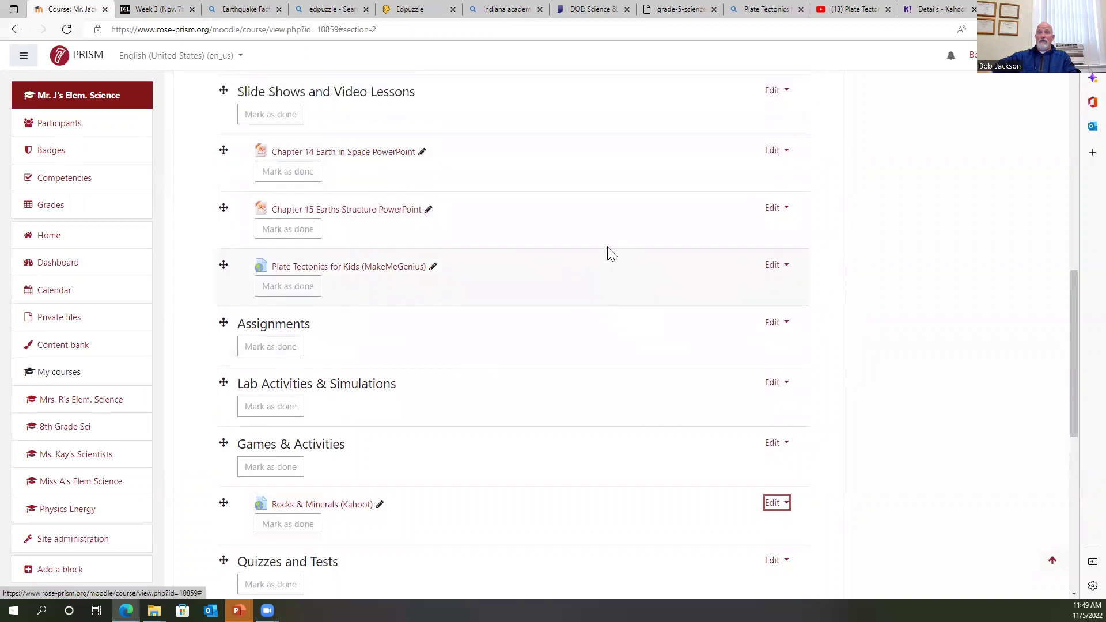
scroll(550, 299, down, 3)
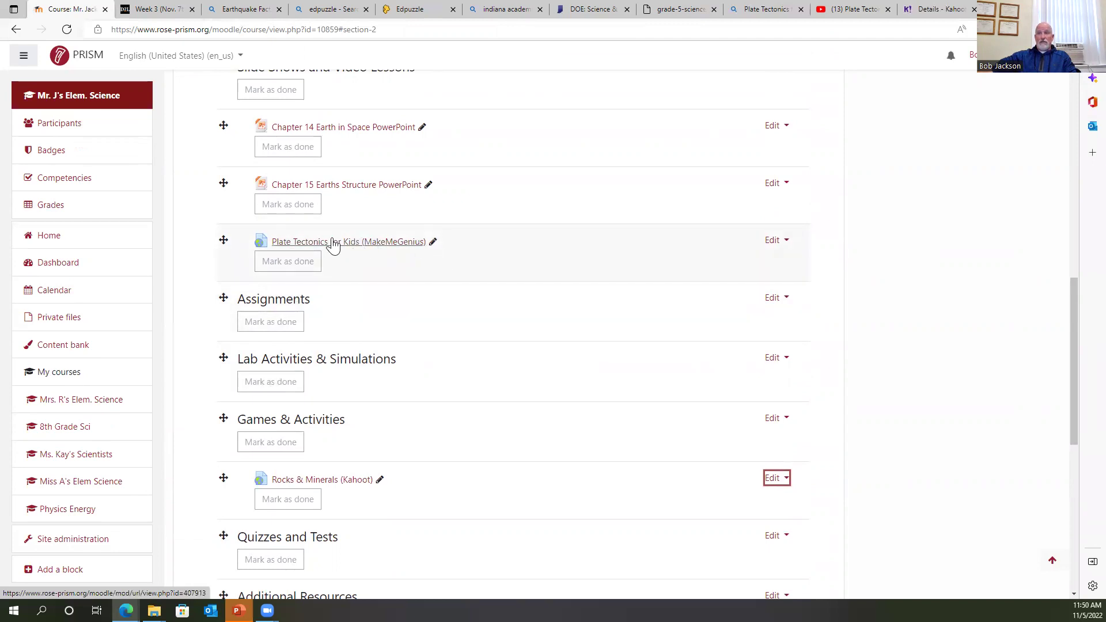
Step: Check the Plate Tectonics video opens on YouTube, then download the Chapter 15 Earths Structure PowerPoint
click(392, 245)
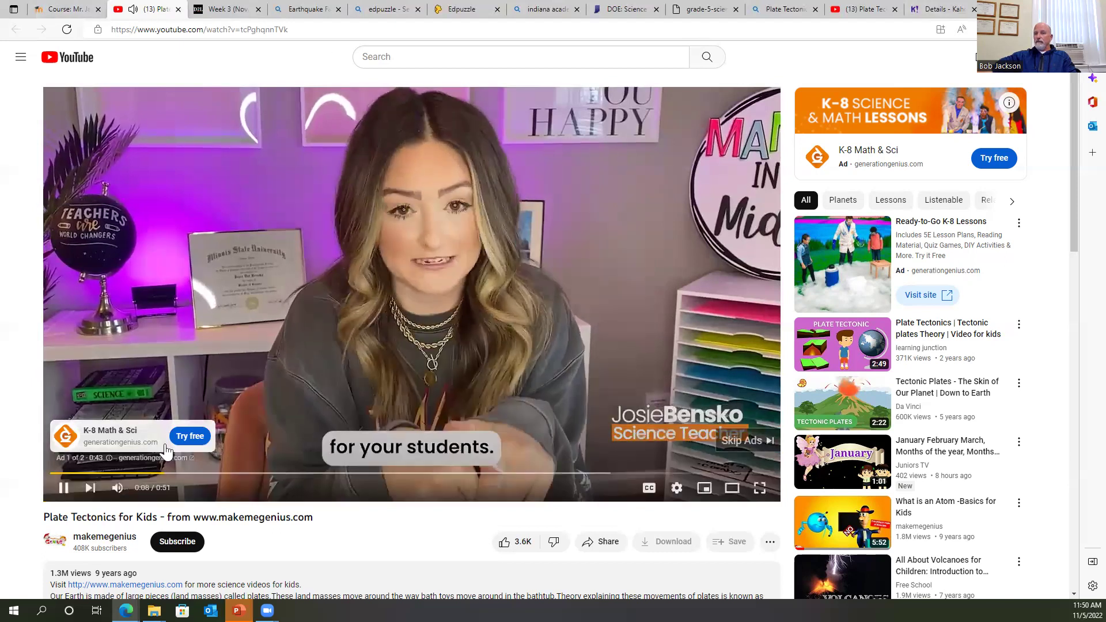
click(60, 10)
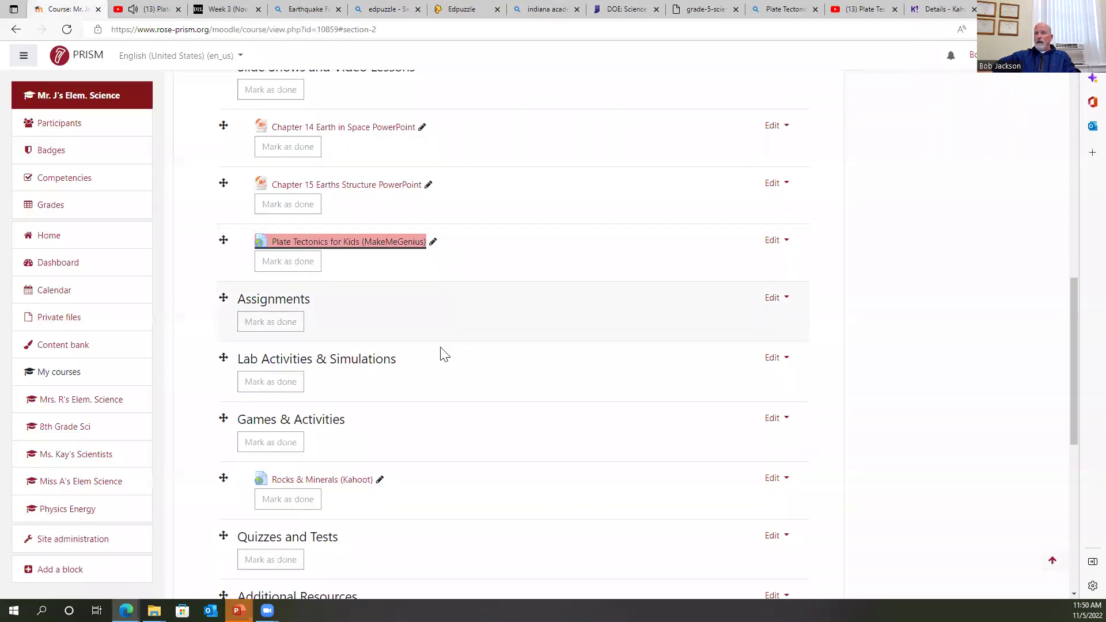
click(331, 185)
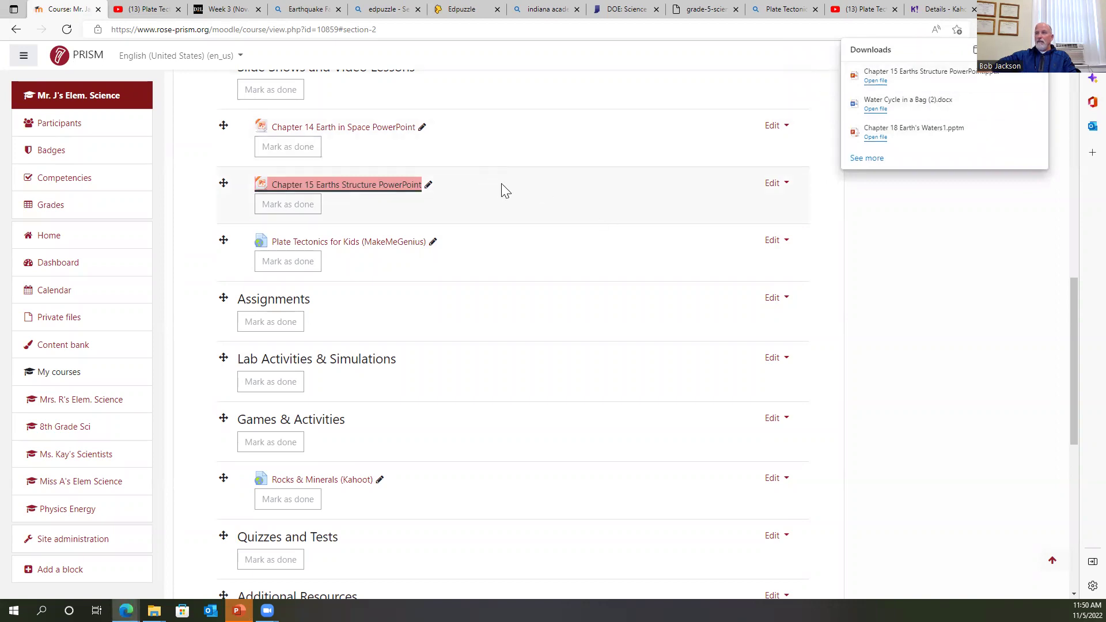
click(428, 185)
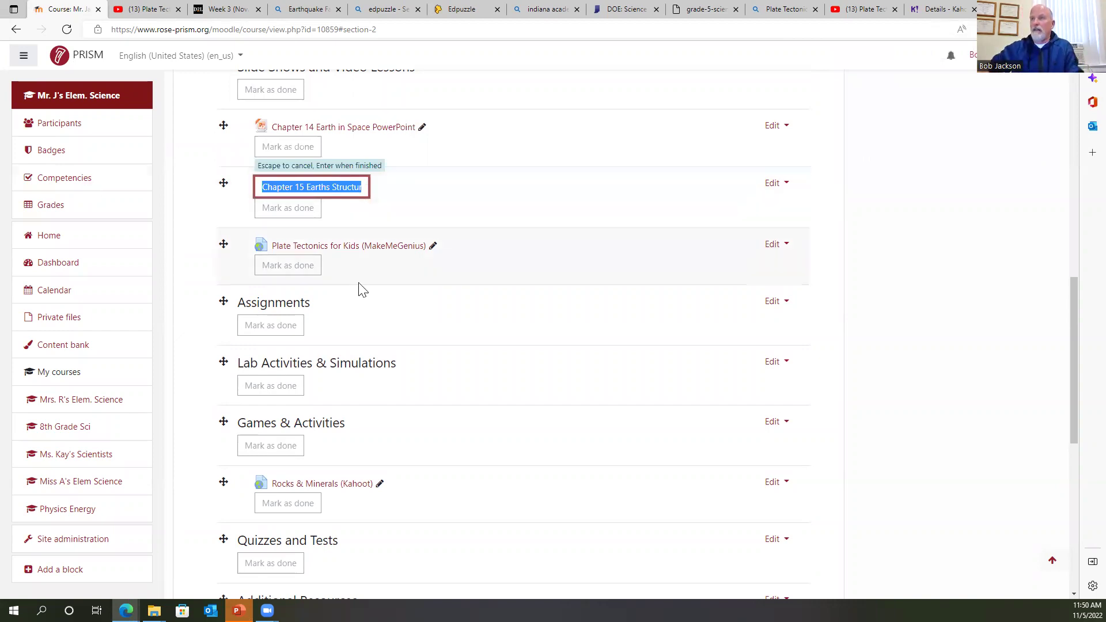
key(Return)
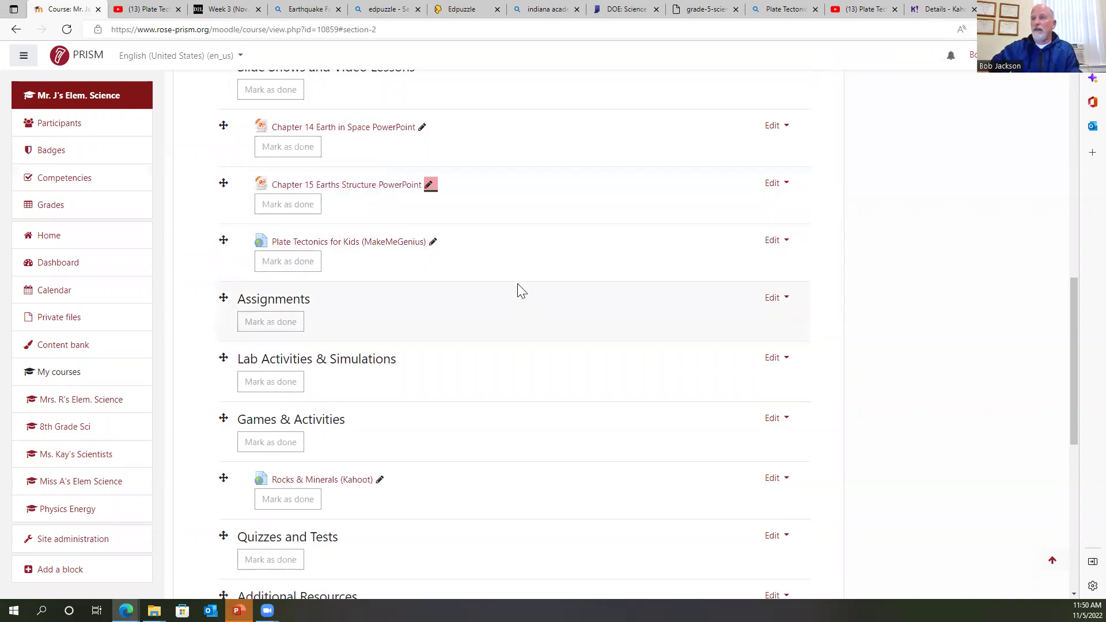
click(433, 242)
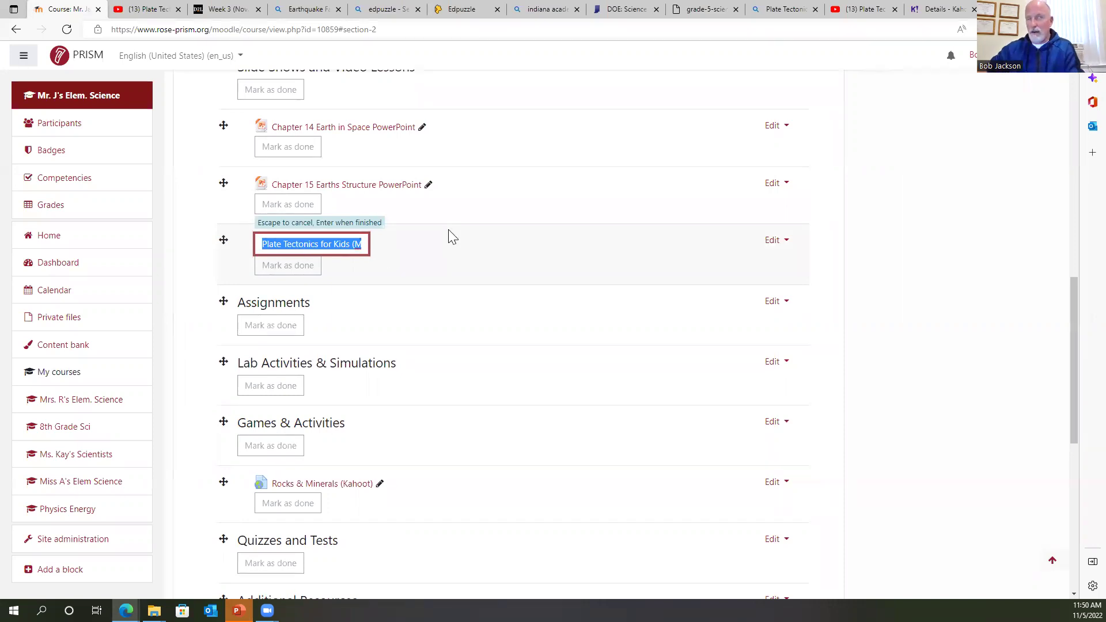
key(Escape)
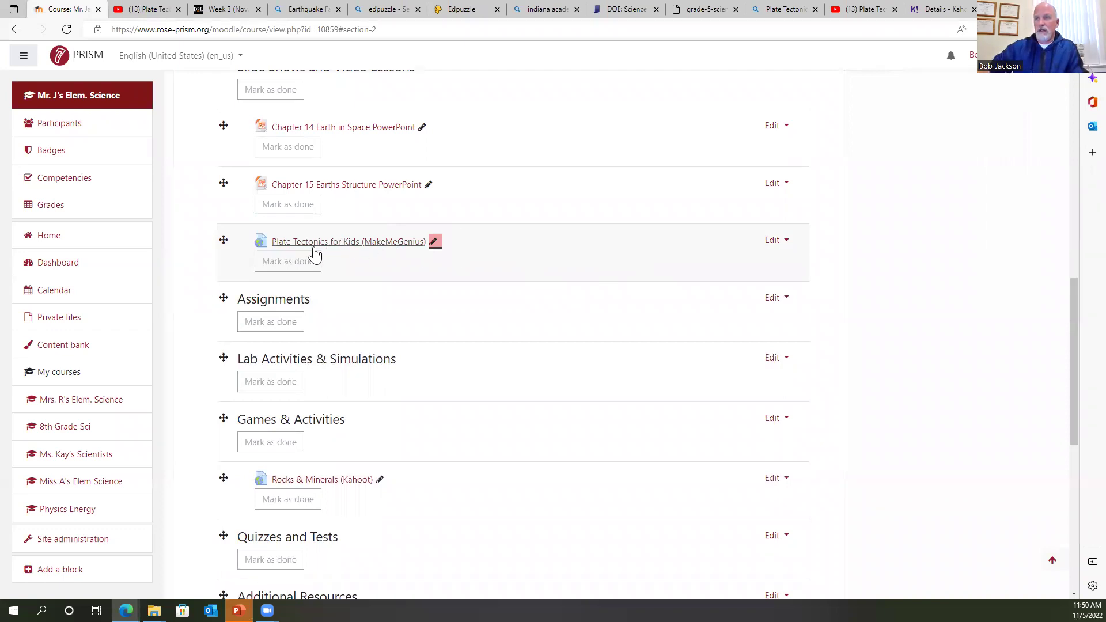
scroll(573, 226, down, 2)
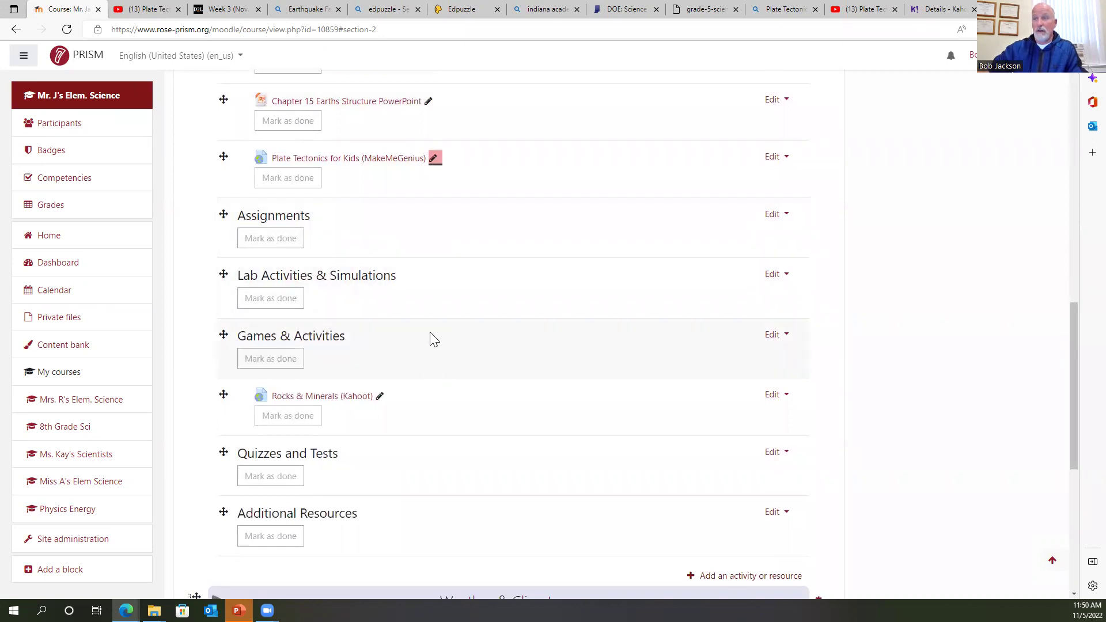
scroll(328, 289, down, 2)
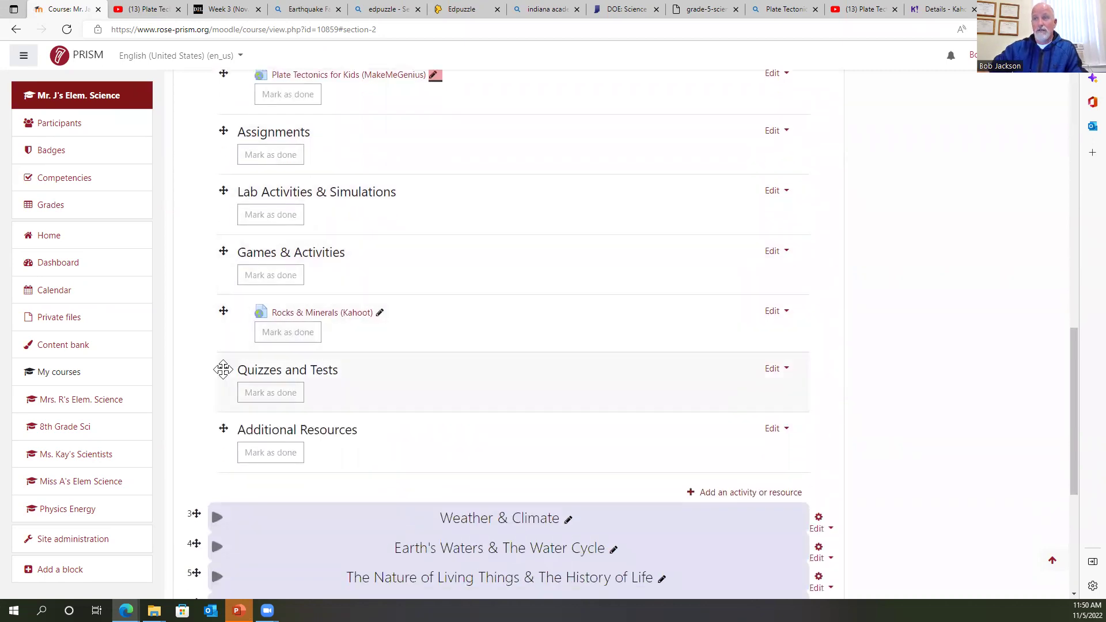
scroll(523, 337, up, 8)
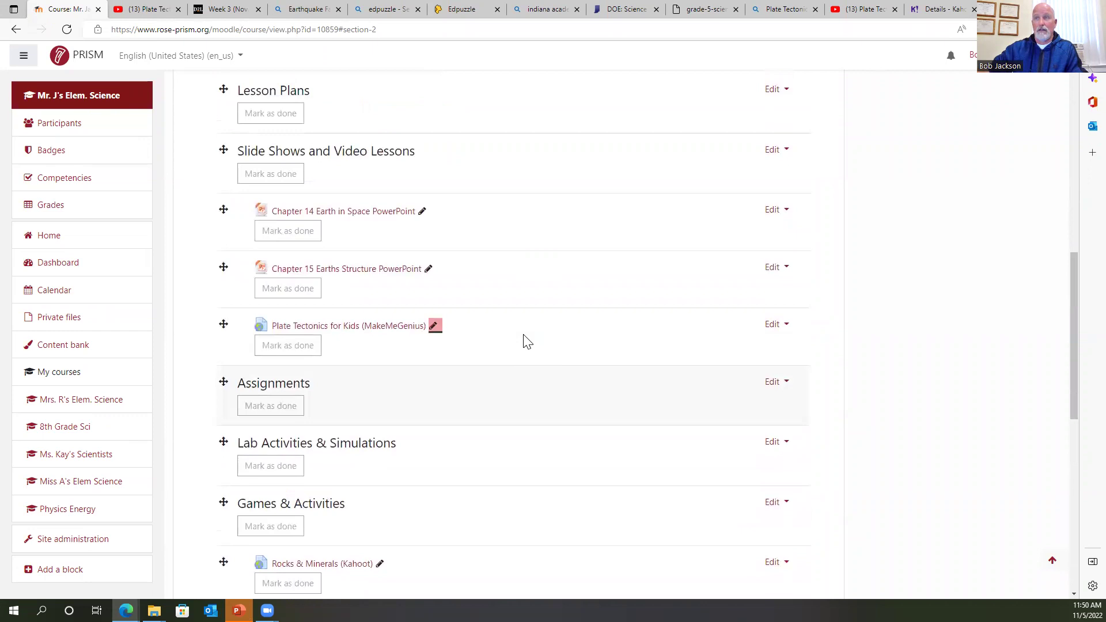
scroll(529, 339, up, 2)
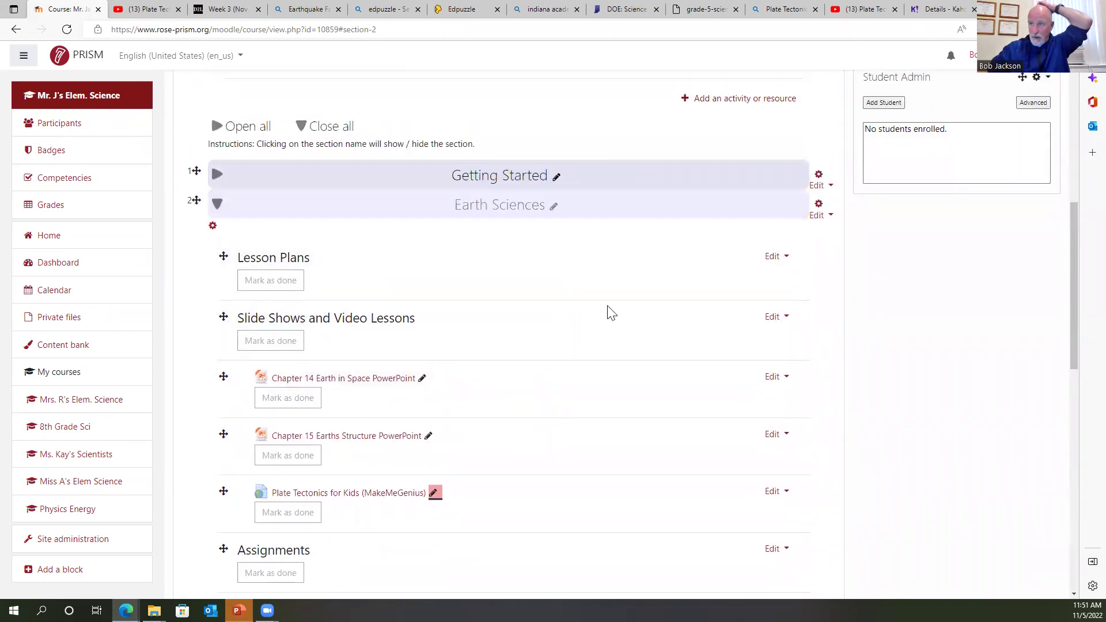
scroll(614, 337, down, 3)
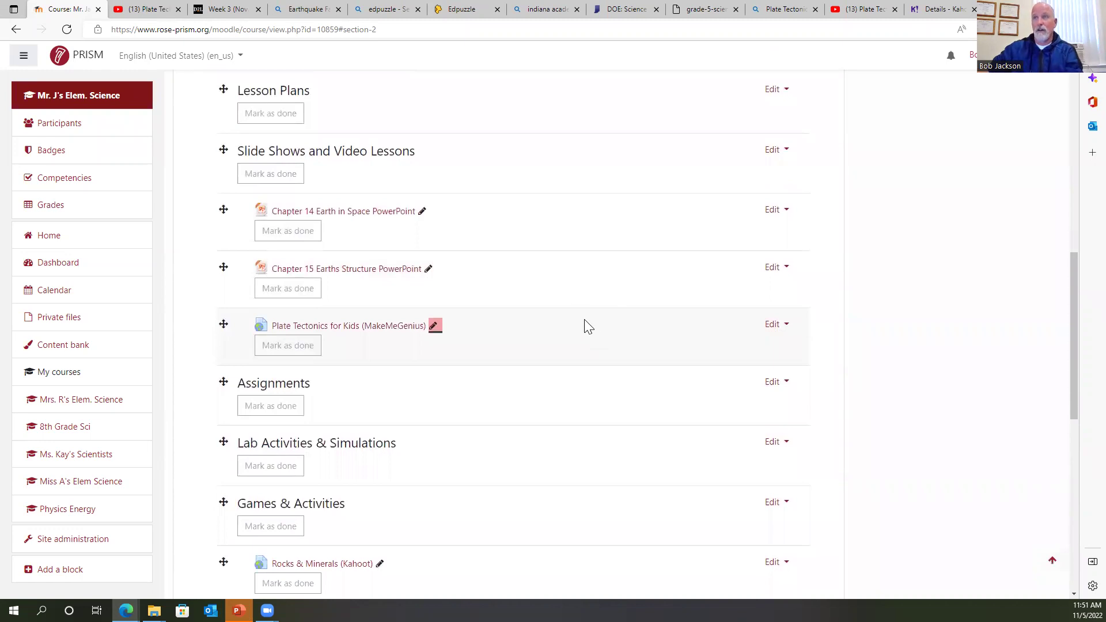
scroll(542, 257, up, 2)
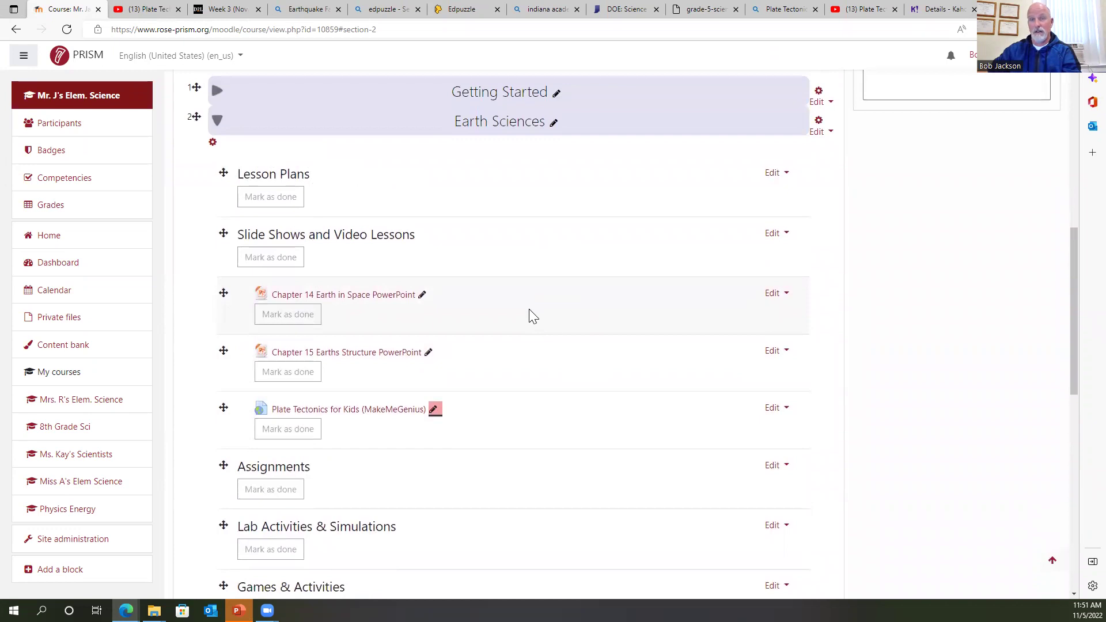
scroll(532, 351, down, 1)
scroll(547, 363, down, 1)
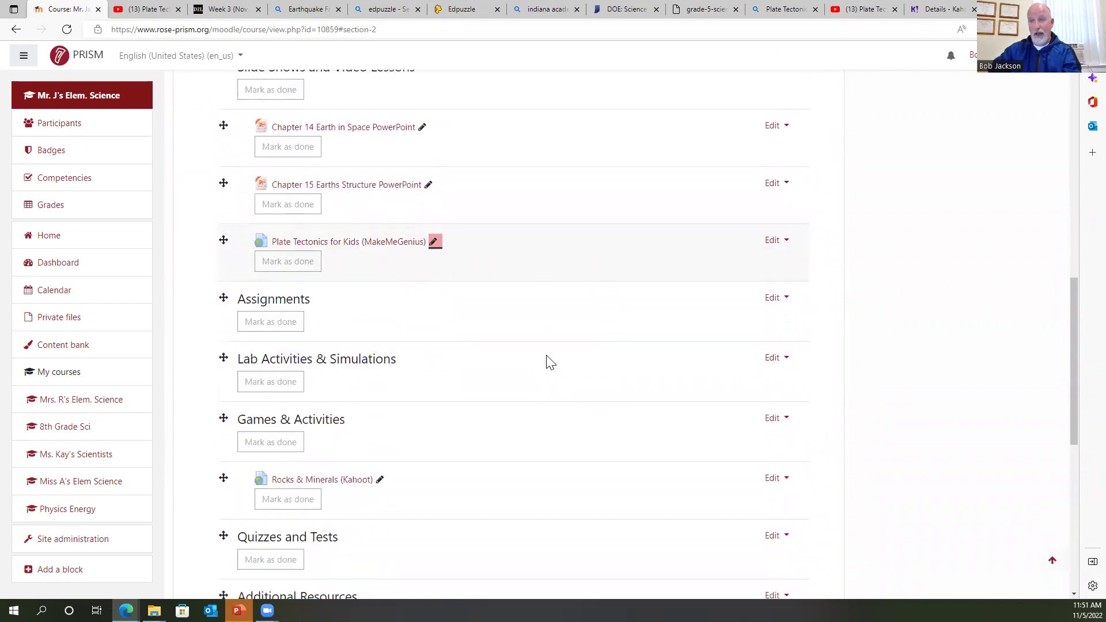
scroll(549, 362, down, 2)
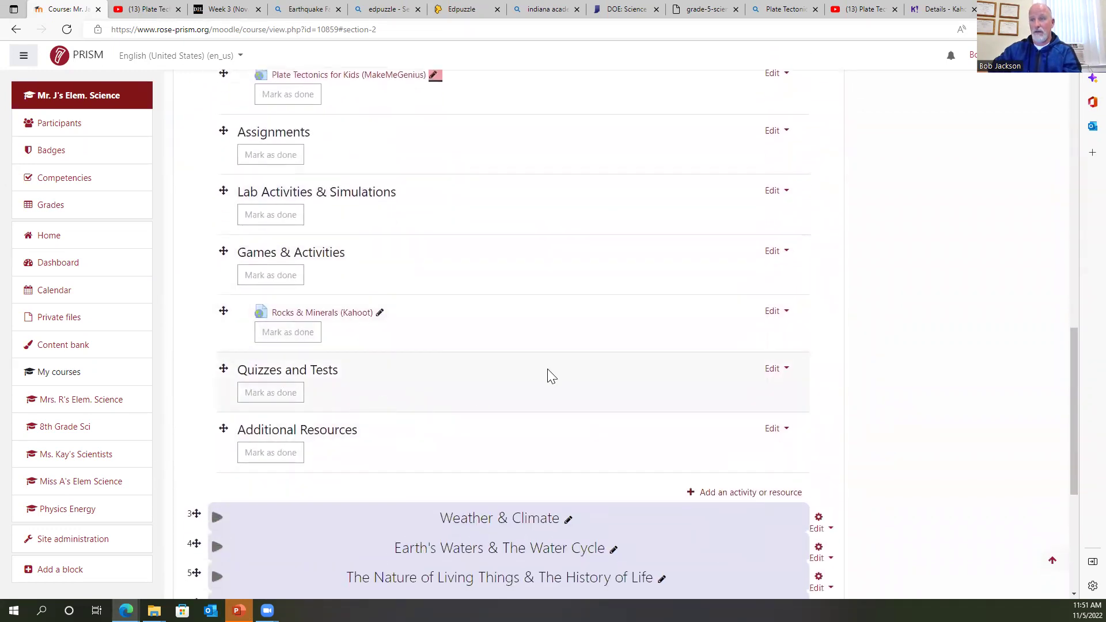
scroll(560, 374, down, 1)
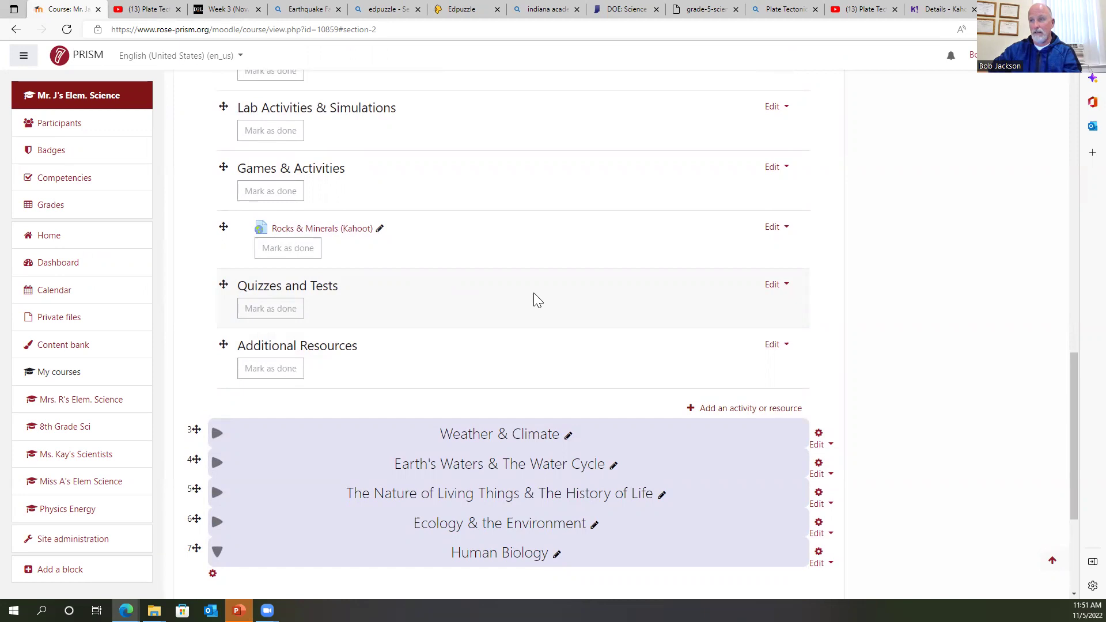
scroll(621, 328, down, 1)
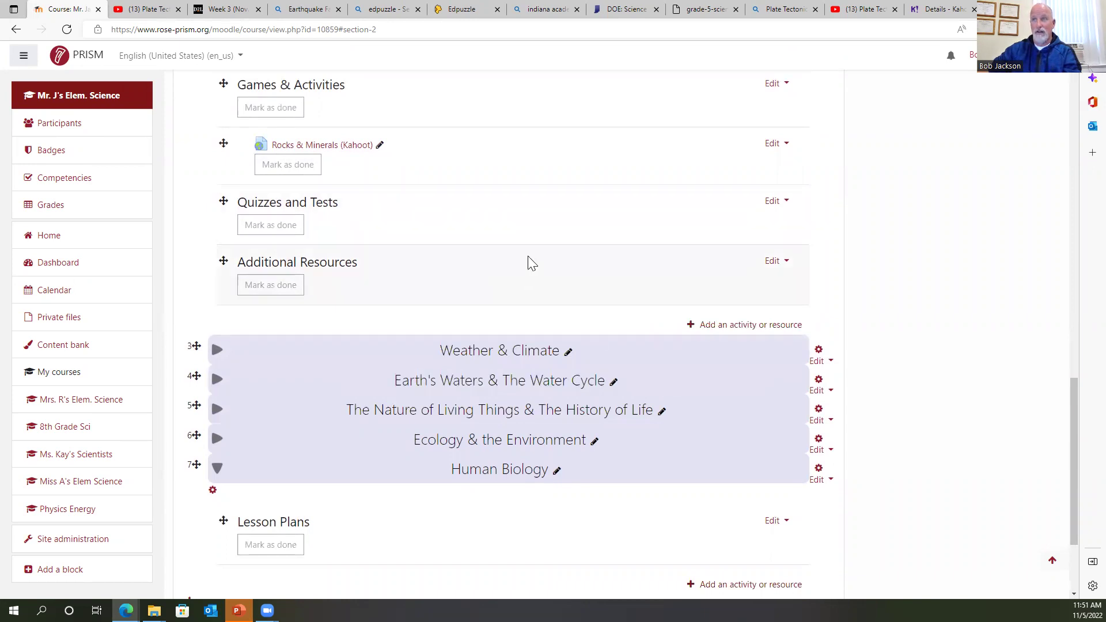
scroll(527, 252, up, 4)
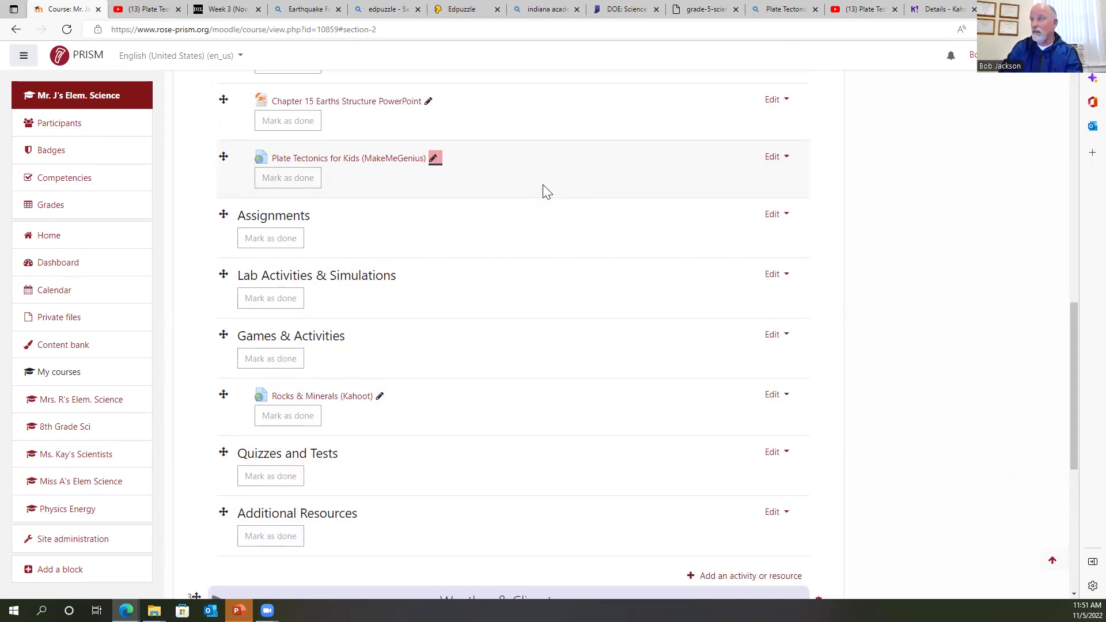
scroll(326, 264, up, 15)
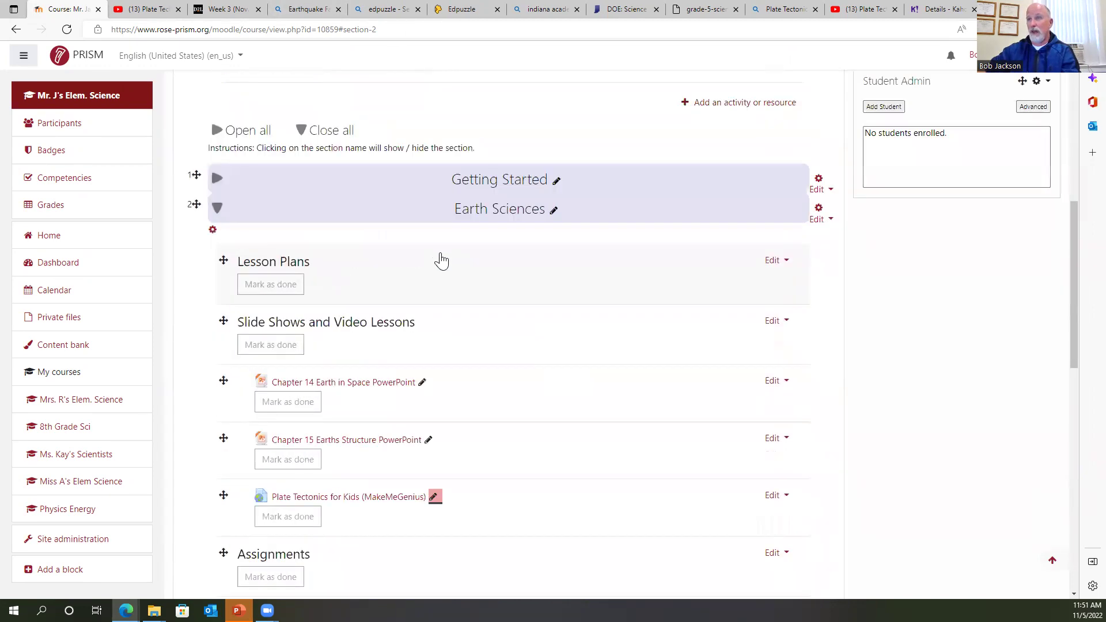